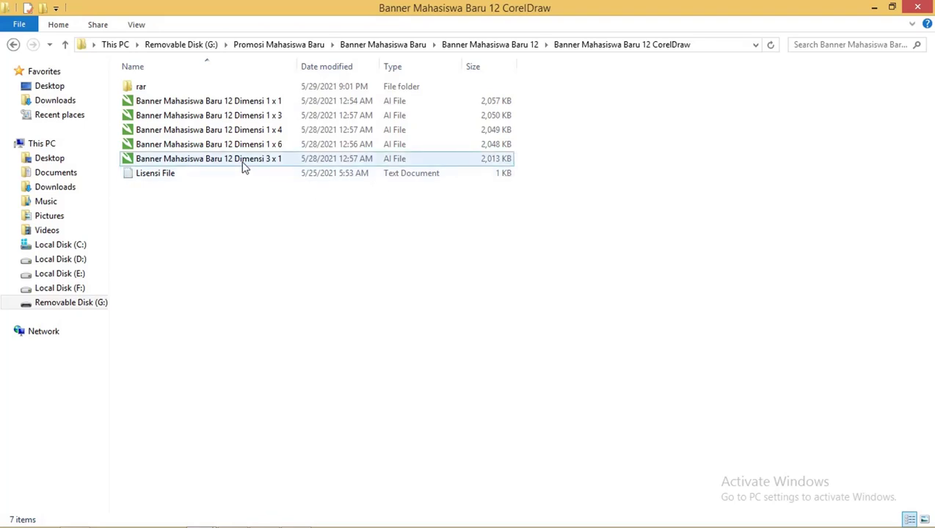
Click through the Dimensi 1 x 1 to 3 x 1 AI banner files in the folder
click(378, 104)
click(235, 119)
click(231, 133)
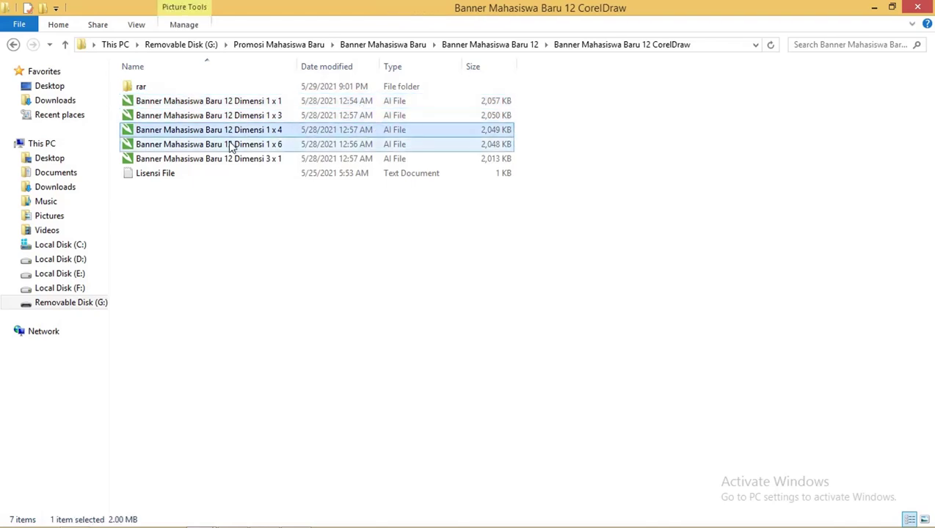
click(230, 162)
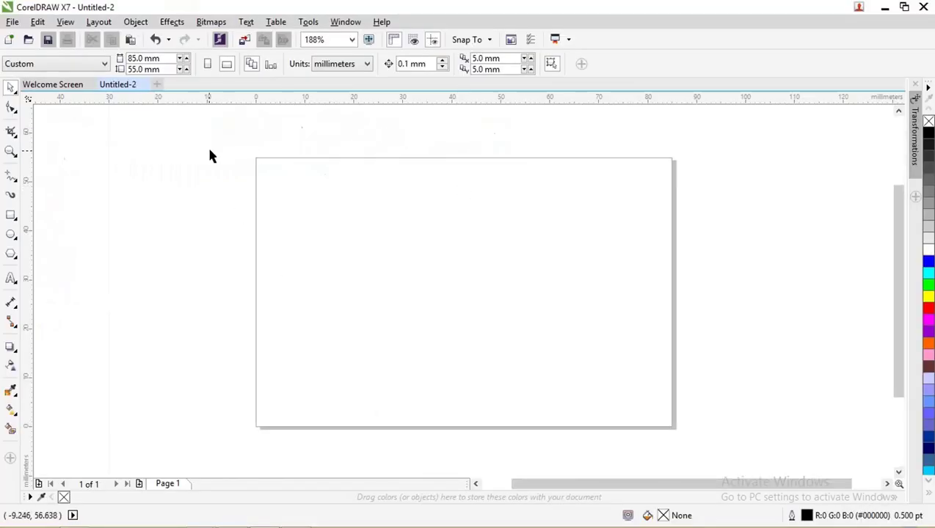
key(alt+Tab)
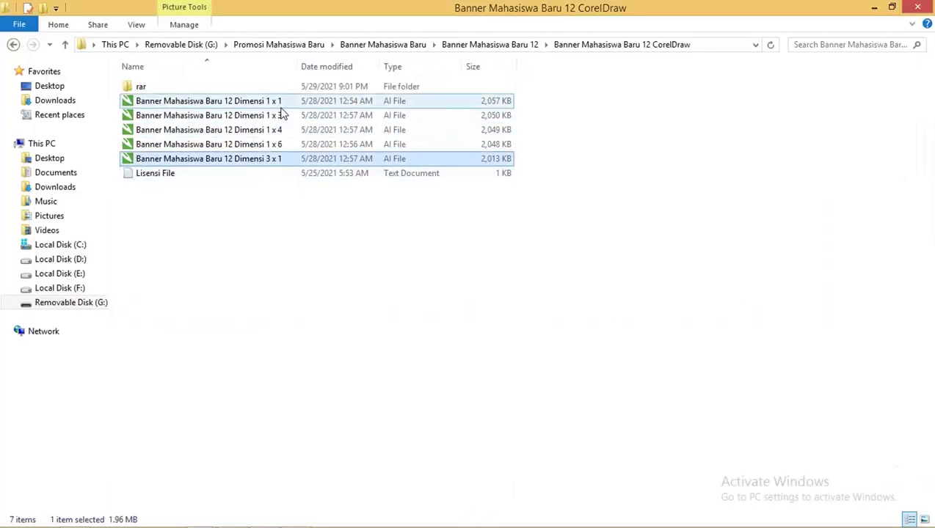
click(269, 108)
Place the Dimensi 1 x 1 square banner design on the CorelDRAW page
drag(253, 105, 510, 516)
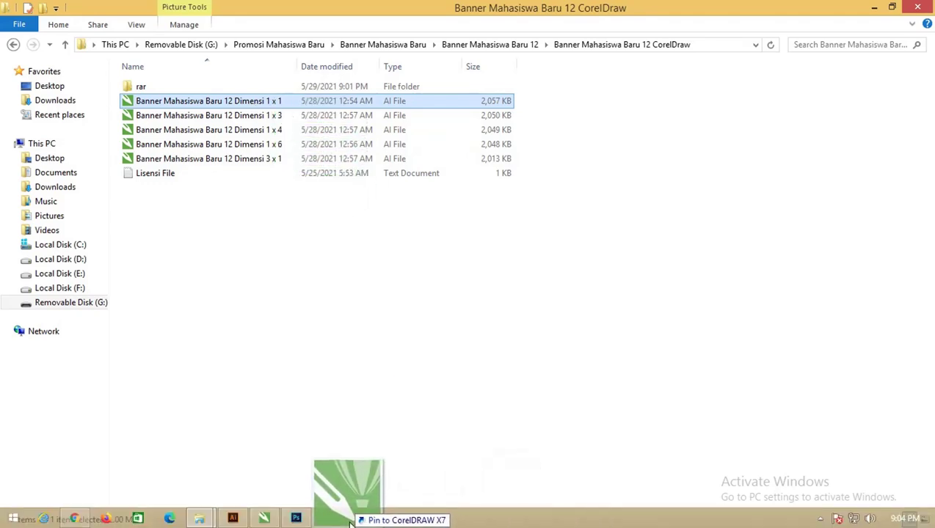
mouse_move(505, 515)
mouse_down()
mouse_move(274, 516)
mouse_move(268, 303)
mouse_up()
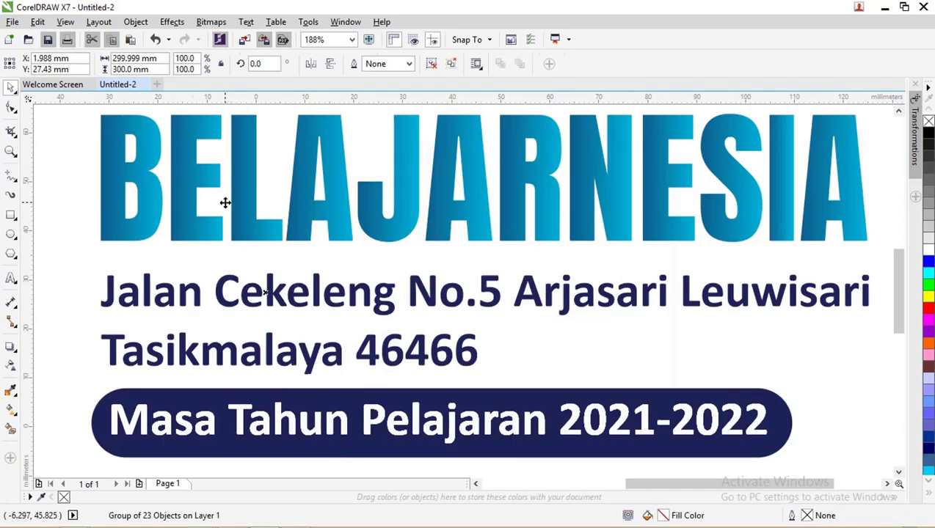
scroll(223, 202, down, 5)
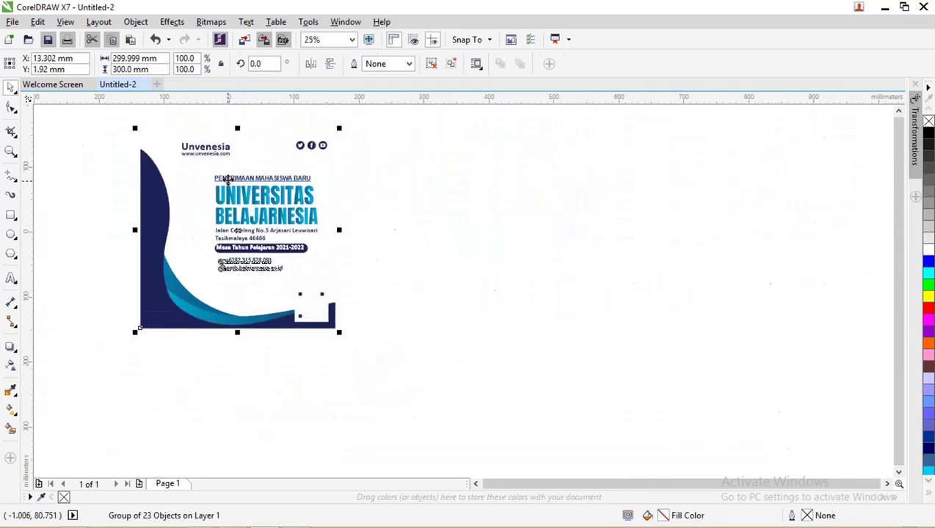
scroll(235, 178, up, 2)
scroll(229, 179, down, 2)
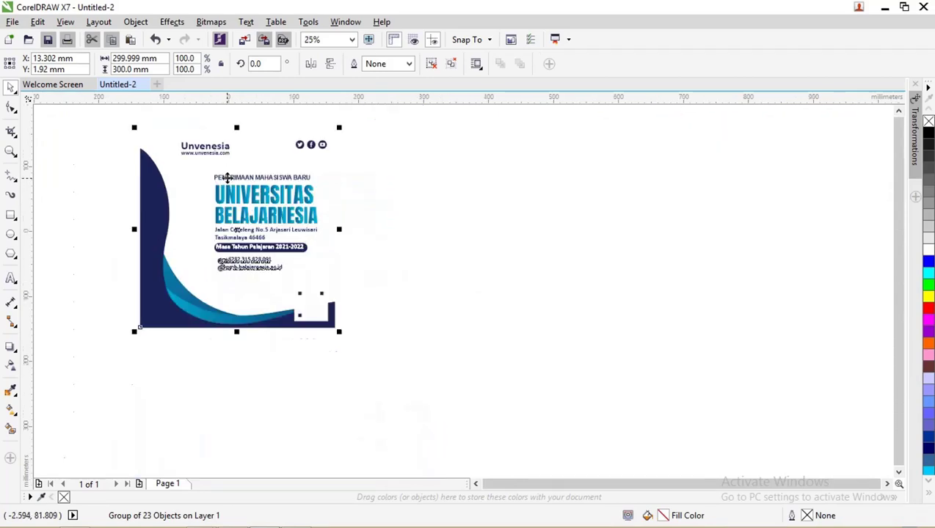
Place the Dimensi 3 x 1 tall banner beside the square design
key(alt+Tab)
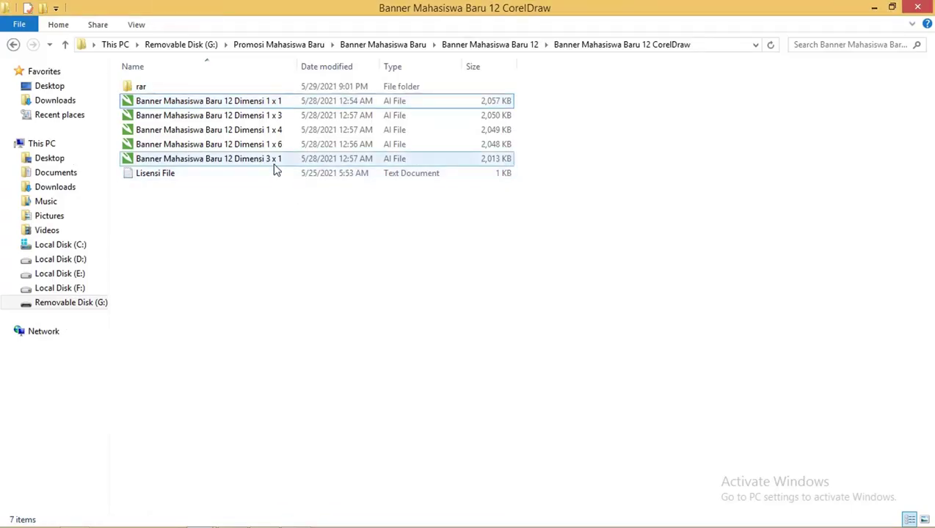
click(274, 165)
drag(274, 165, 265, 526)
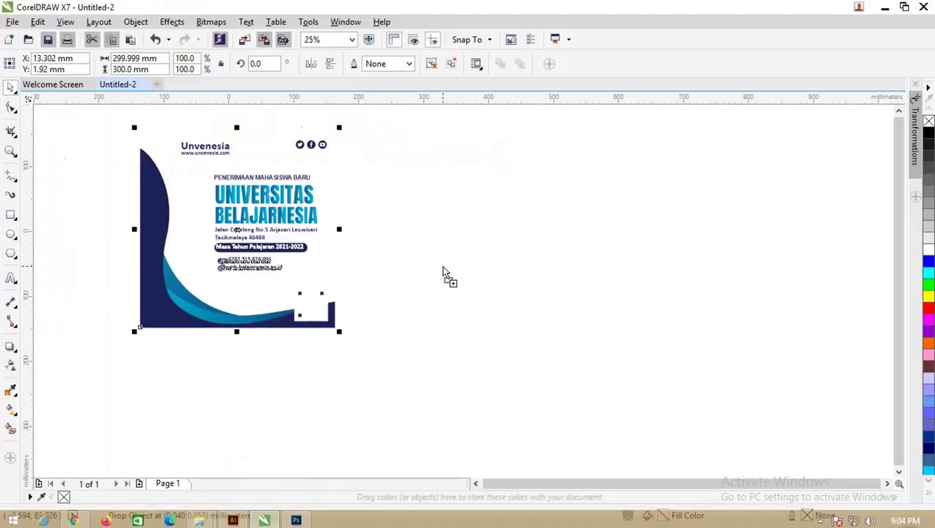
drag(265, 525, 444, 274)
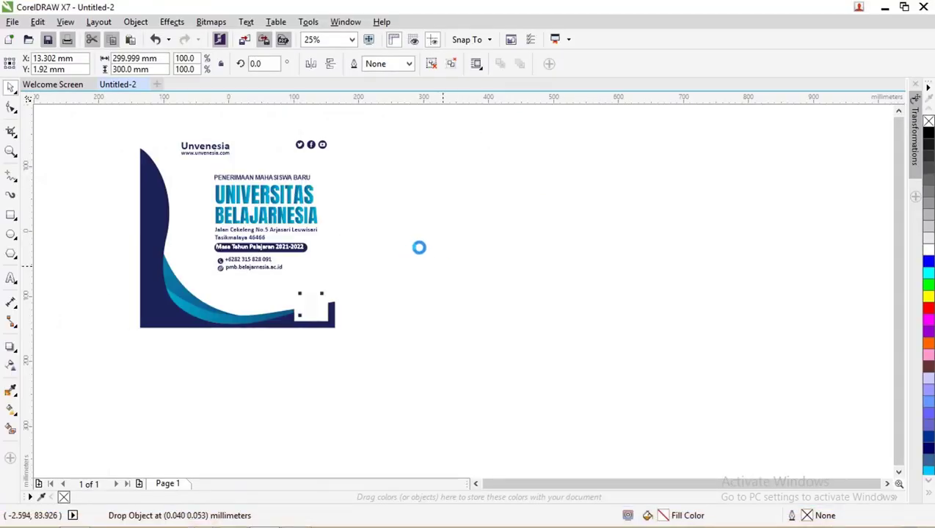
drag(453, 219, 427, 198)
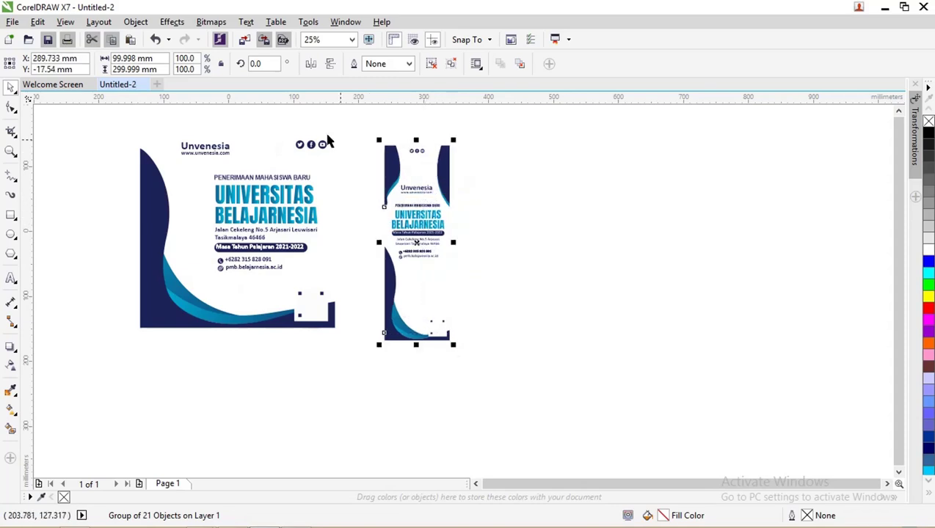
Place the Dimensi 1 x 3 wide banner to the right of the others
key(alt+Tab)
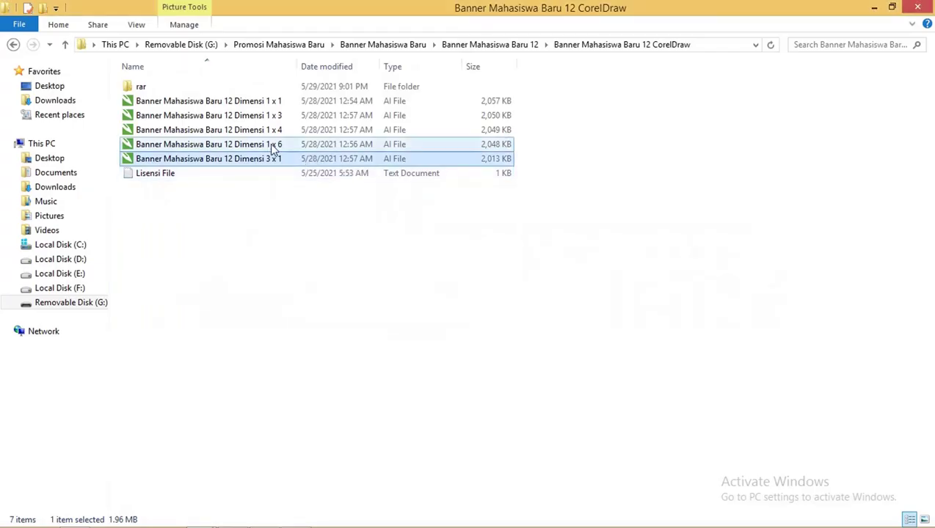
click(273, 116)
drag(288, 121, 404, 522)
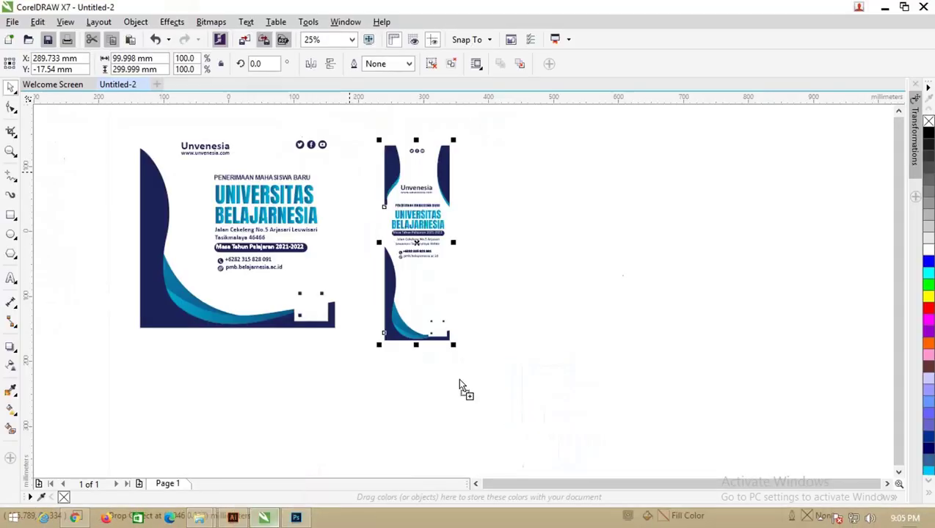
drag(404, 523, 657, 228)
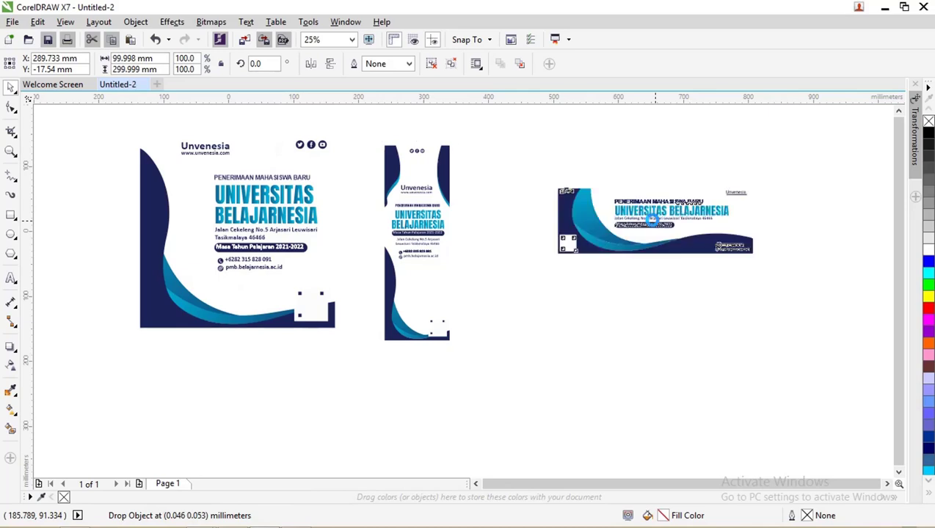
drag(654, 207, 584, 204)
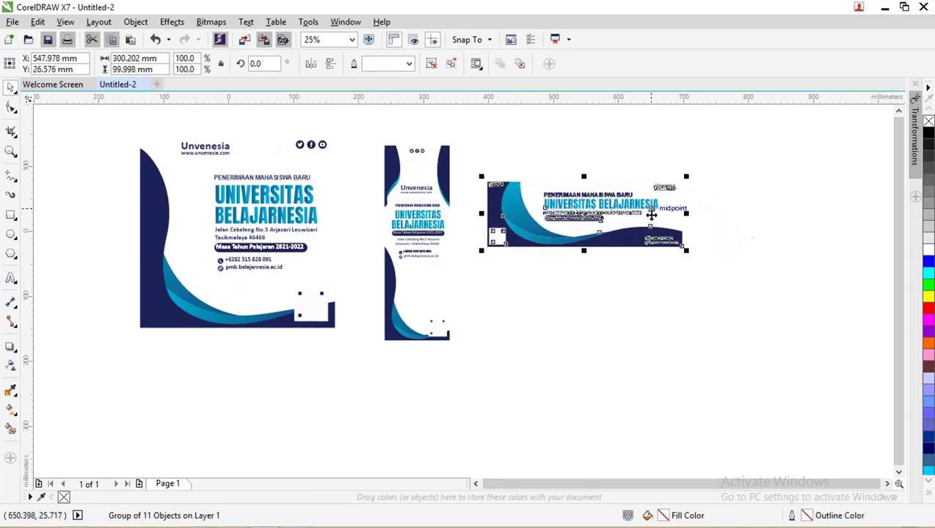
scroll(651, 210, up, 2)
scroll(537, 197, down, 1)
scroll(536, 197, up, 1)
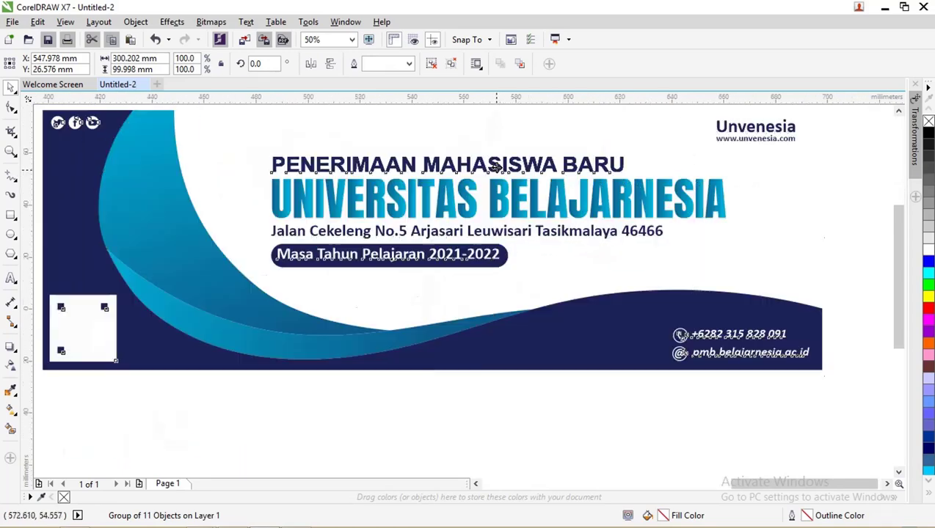
click(11, 277)
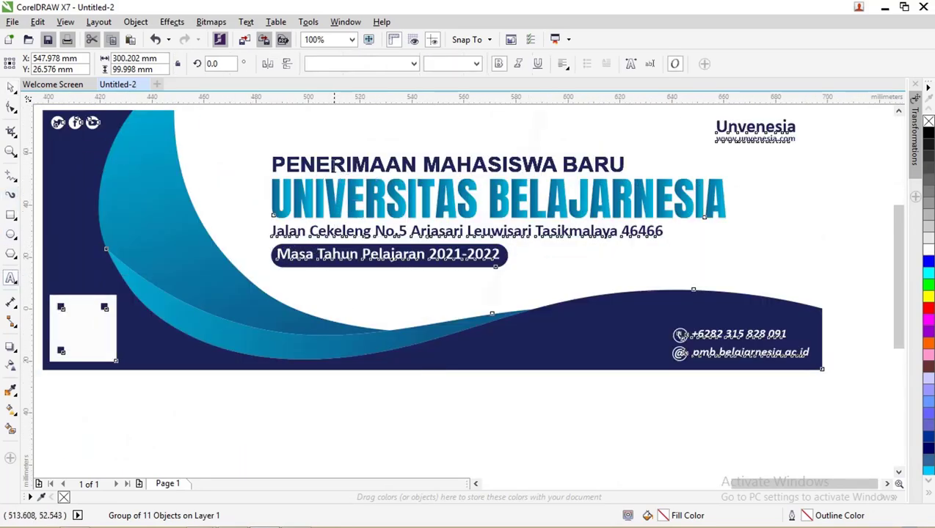
click(331, 163)
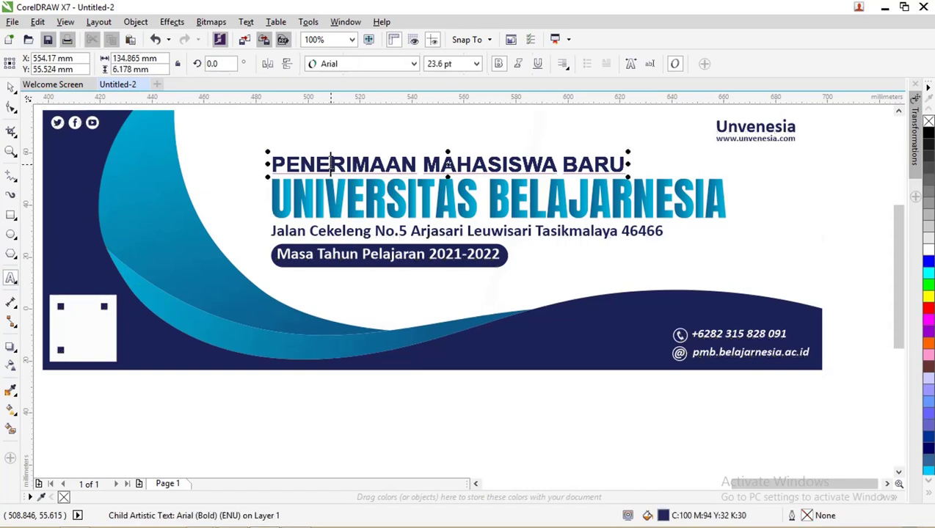
click(290, 254)
click(10, 86)
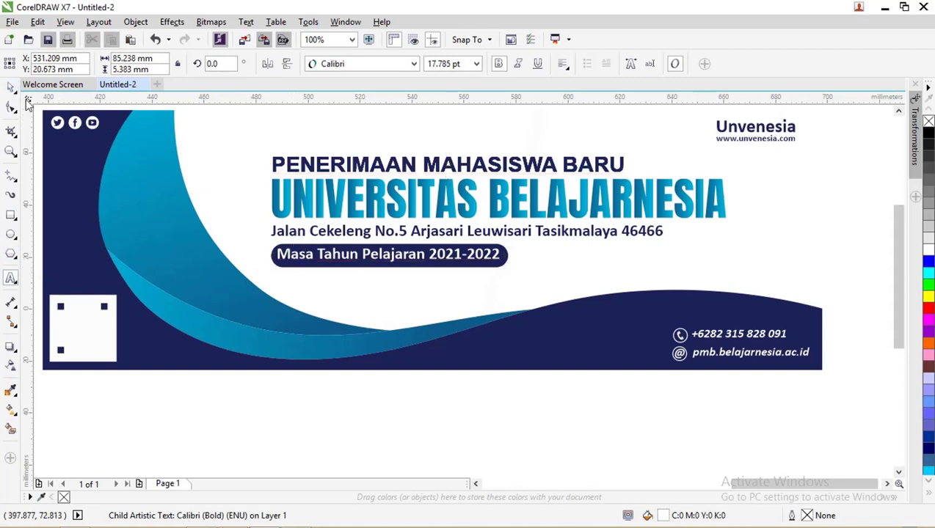
click(535, 193)
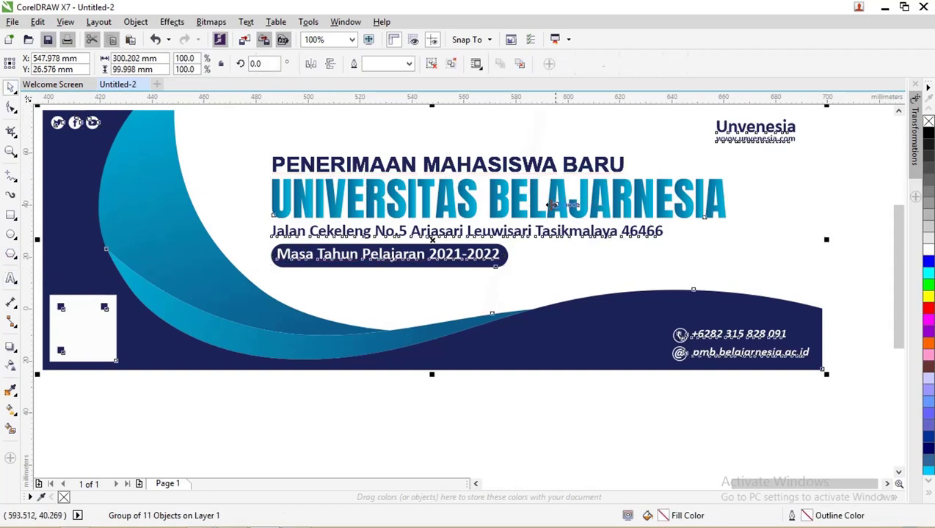
scroll(232, 162, down, 2)
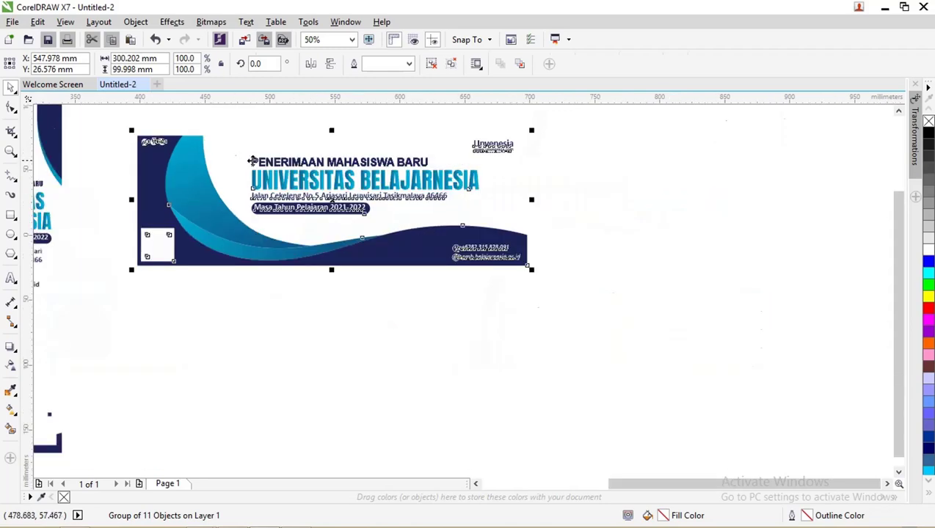
scroll(345, 156, up, 2)
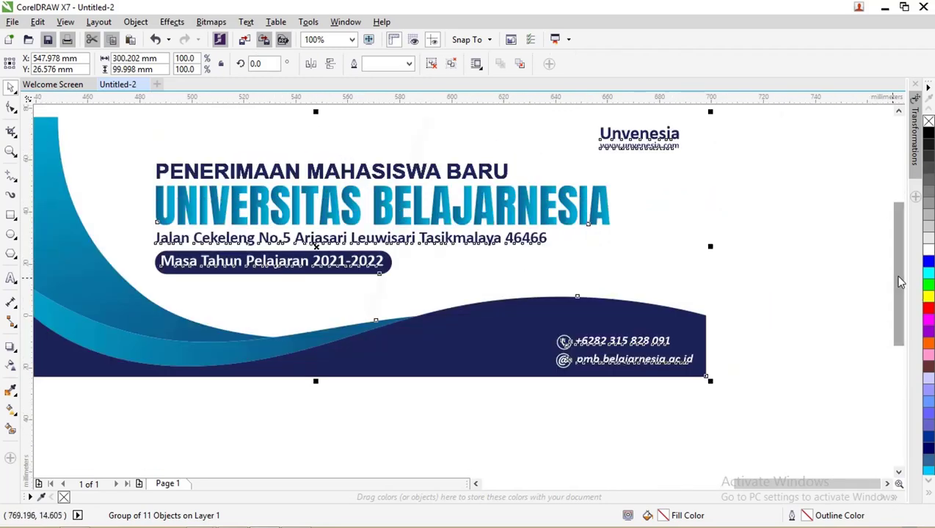
drag(902, 277, 902, 269)
drag(826, 485, 811, 484)
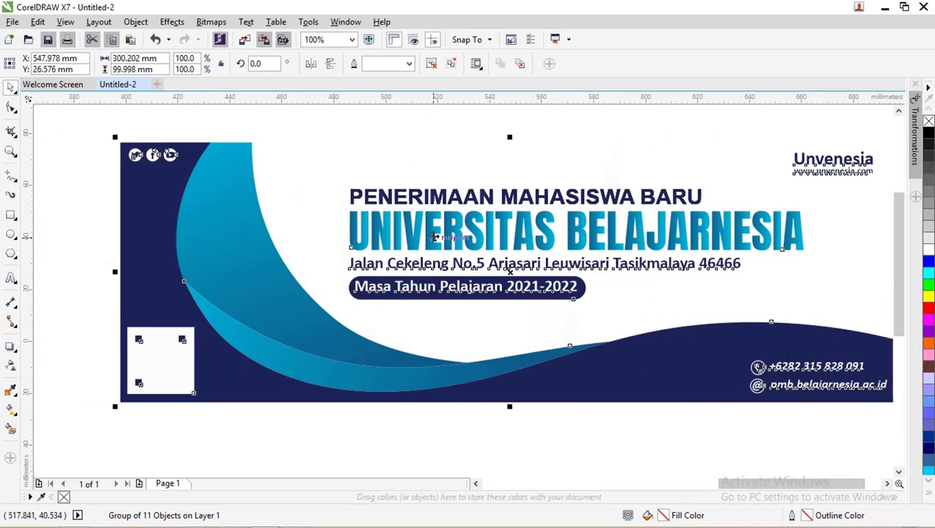
scroll(595, 235, up, 1)
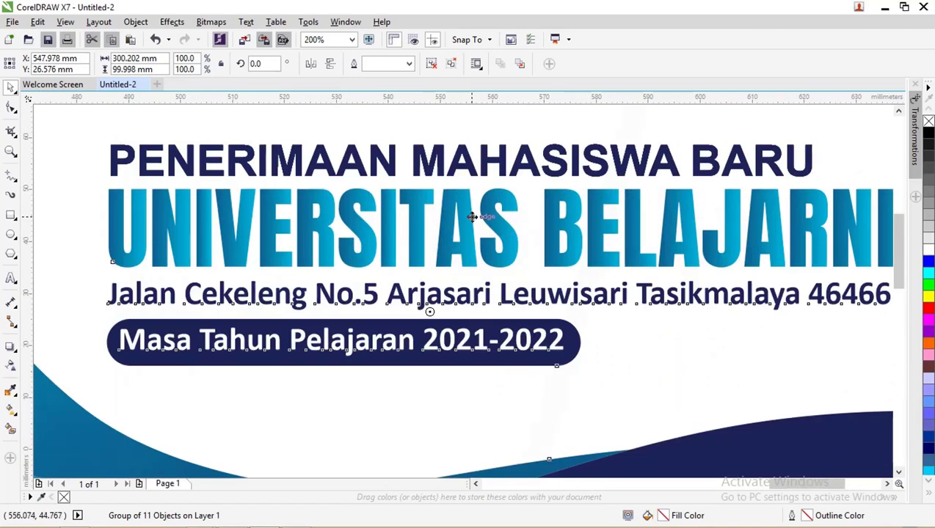
scroll(476, 217, down, 1)
Ungroup the wide banner's objects
scroll(469, 213, down, 1)
right_click(462, 208)
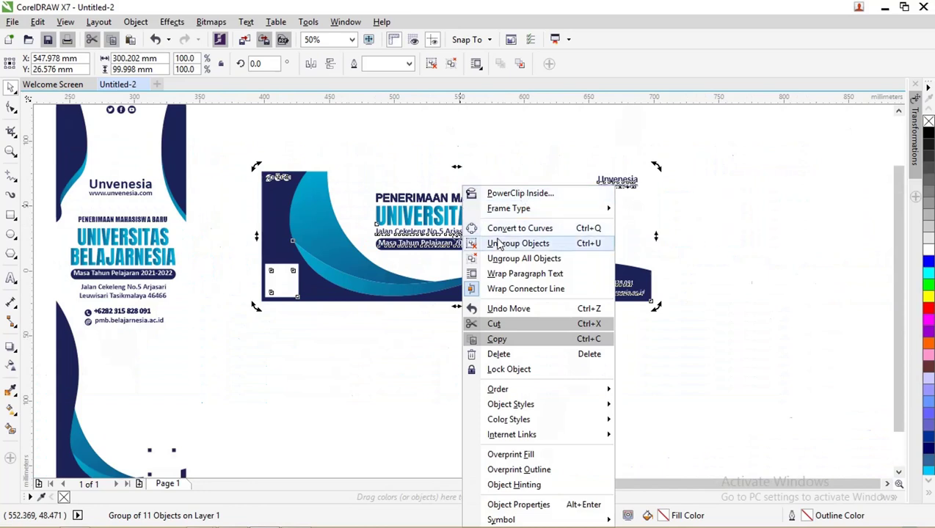
click(524, 259)
click(684, 222)
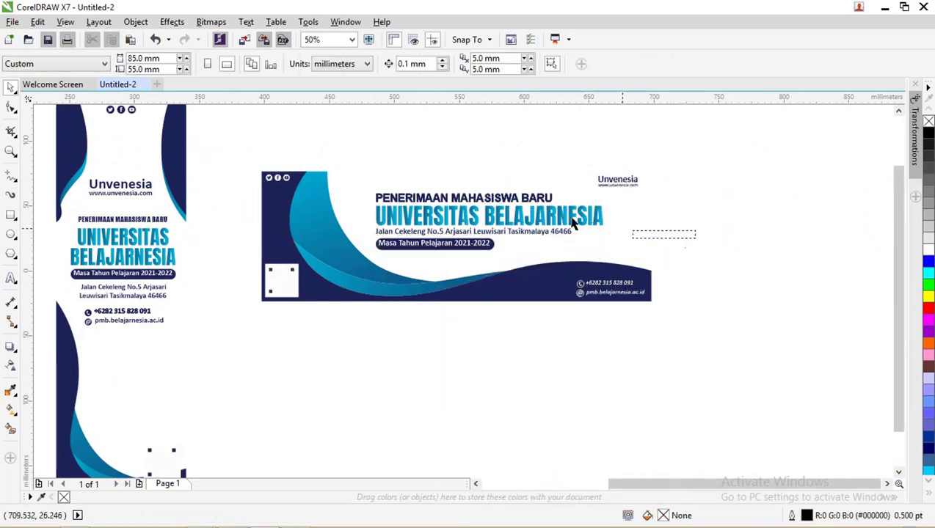
click(652, 212)
click(679, 222)
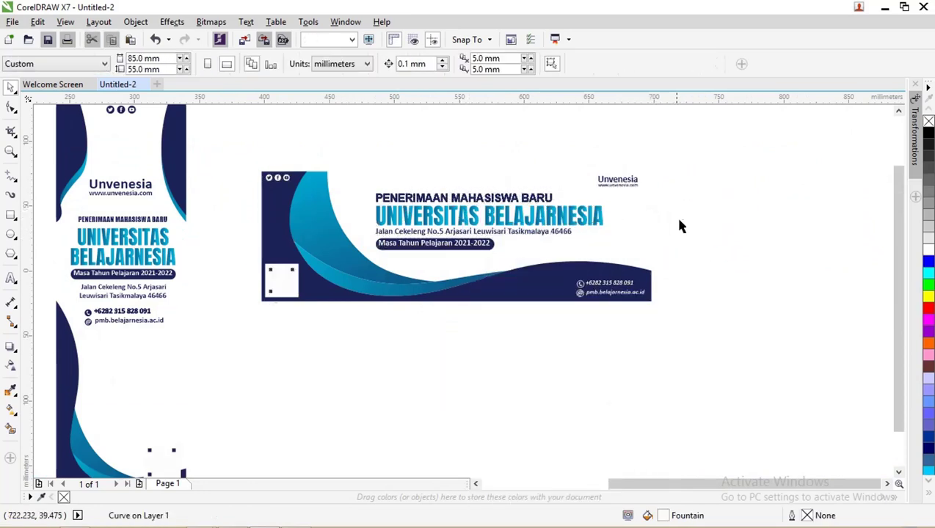
Ungroup the heading group and select the UNIVERSITAS BELAJARNESIA heading
drag(684, 228, 371, 205)
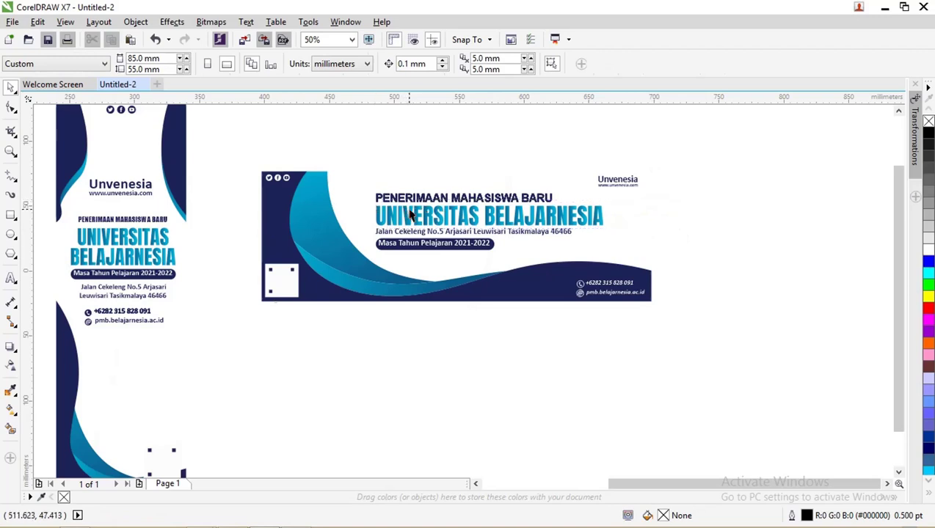
right_click(408, 213)
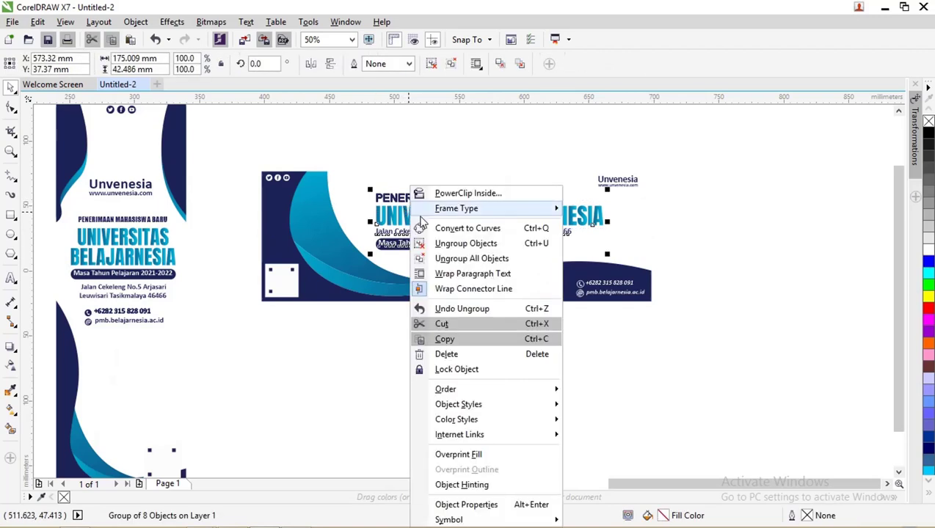
click(469, 243)
click(694, 236)
mouse_move(700, 241)
mouse_down()
mouse_move(368, 207)
mouse_move(423, 213)
mouse_move(422, 330)
mouse_up()
click(396, 219)
key(ctrl+z)
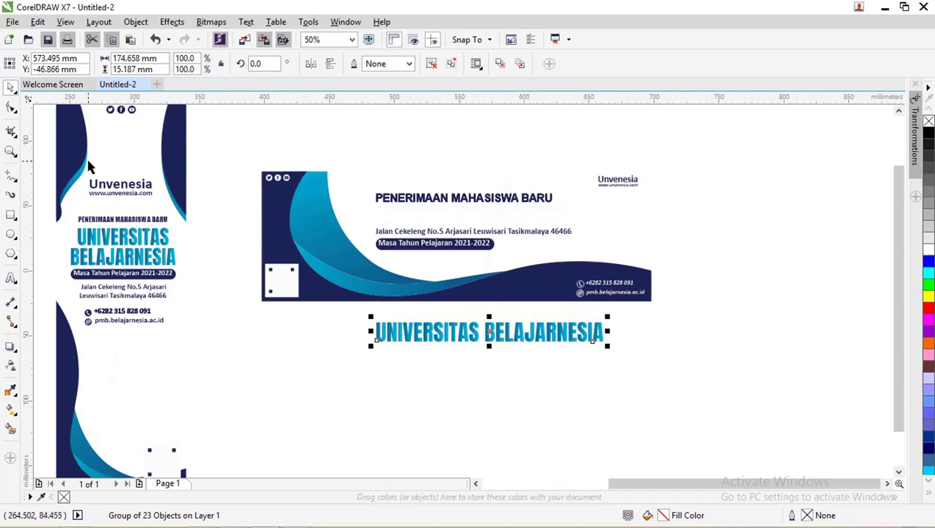
Start a new UNIVERSITAS text line beneath the PENERIMAAN MAHASISWA BARU line
click(11, 278)
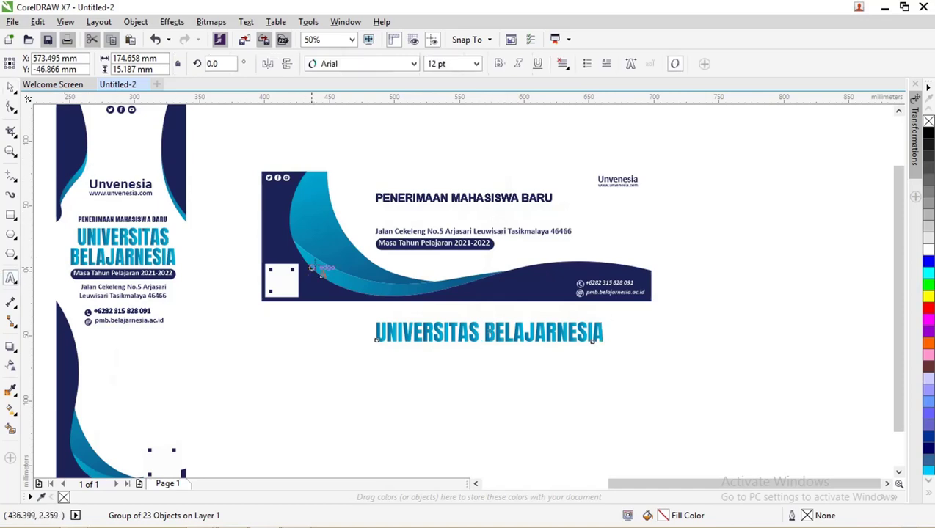
click(390, 219)
text(YUANI)
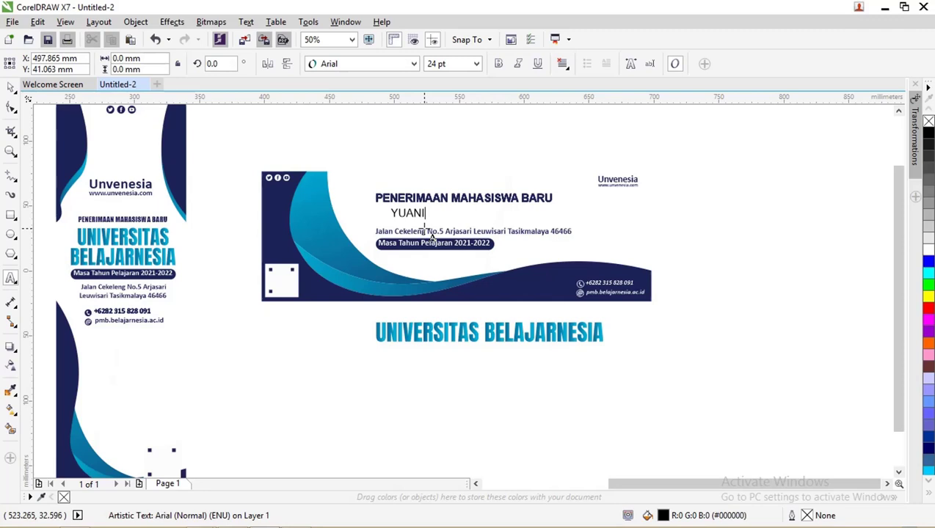
key(ctrl+a)
text(UN)
Set UNIVERSITAS in the Anton font and resize it to fit above the address line
key(ctrl+a)
click(346, 63)
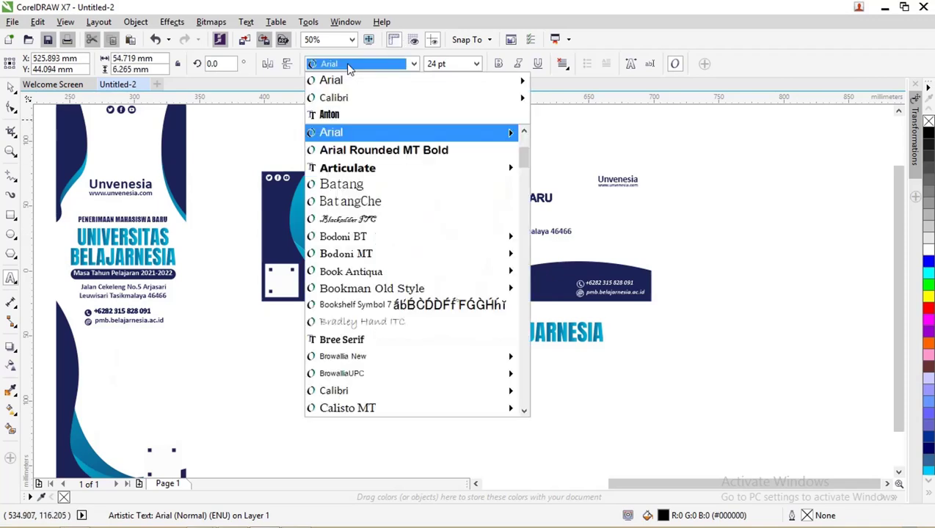
click(346, 114)
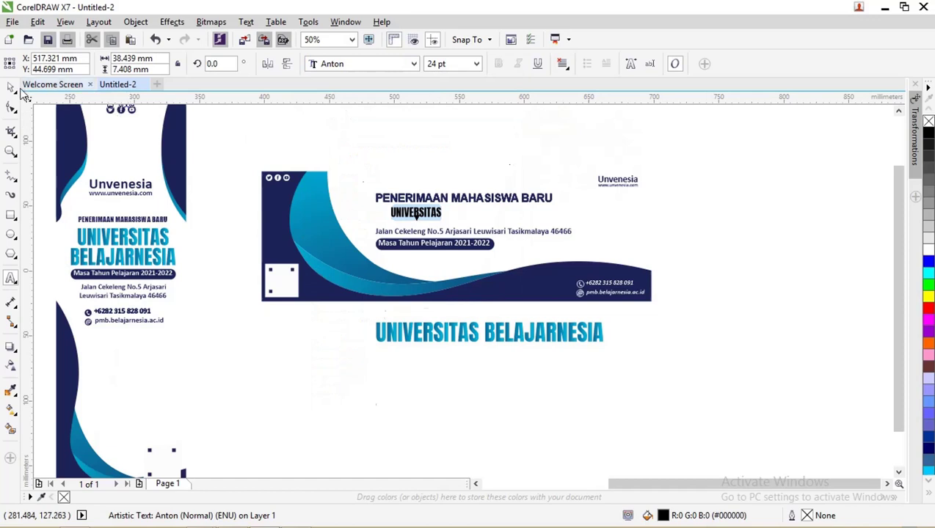
drag(447, 220, 521, 233)
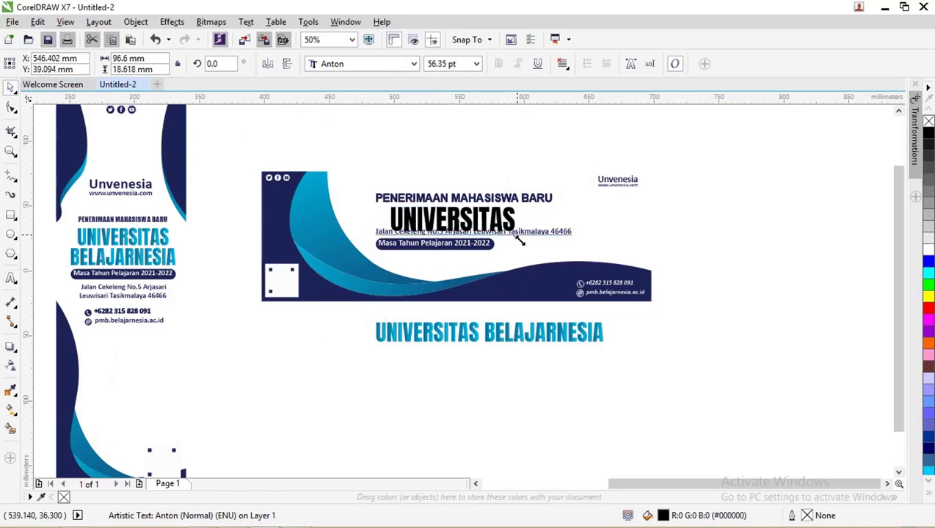
click(521, 234)
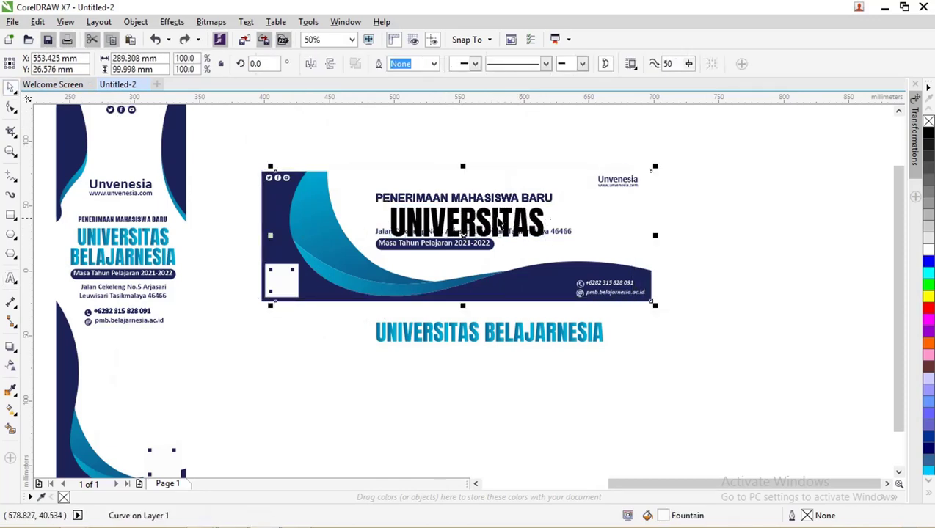
key(ctrl+z)
mouse_move(497, 211)
mouse_down()
mouse_move(490, 204)
mouse_move(471, 215)
mouse_up()
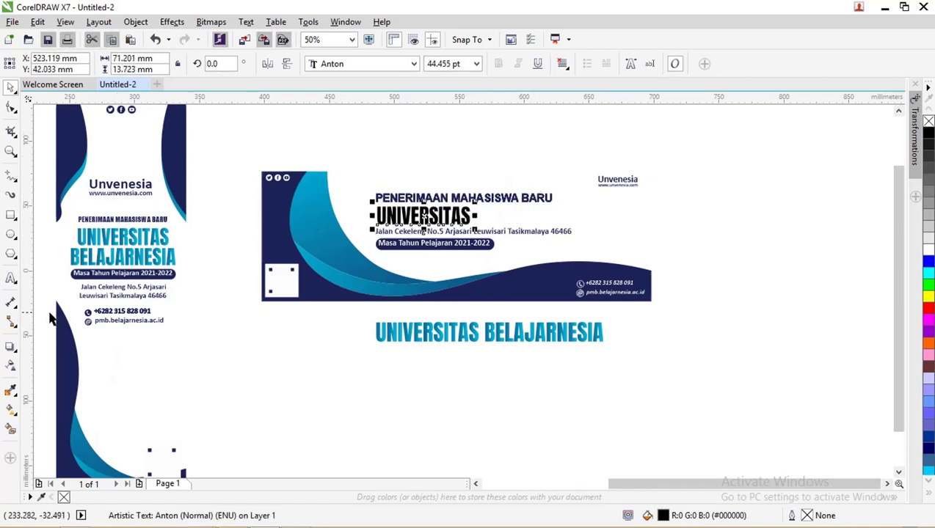
Copy the heading's blue gradient onto UNIVERSITAS with Interactive Fill, then undo it
click(12, 406)
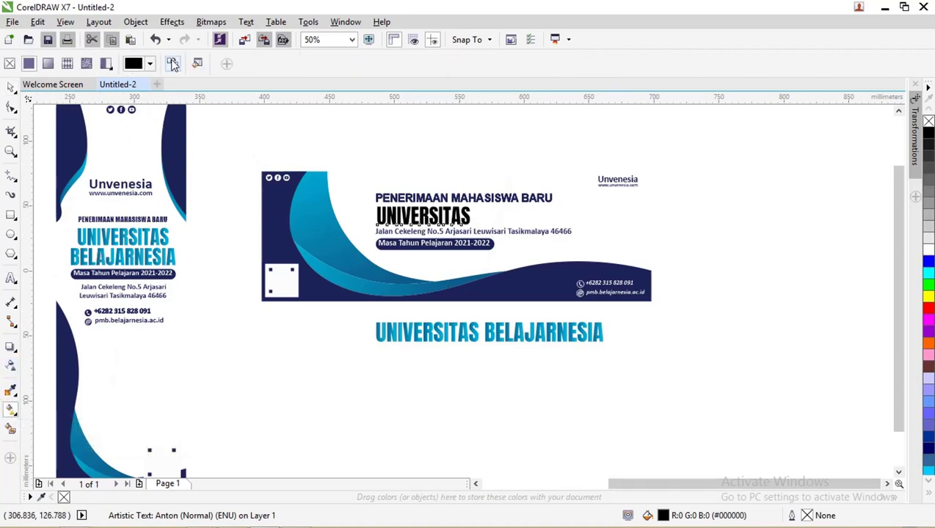
click(173, 65)
click(387, 332)
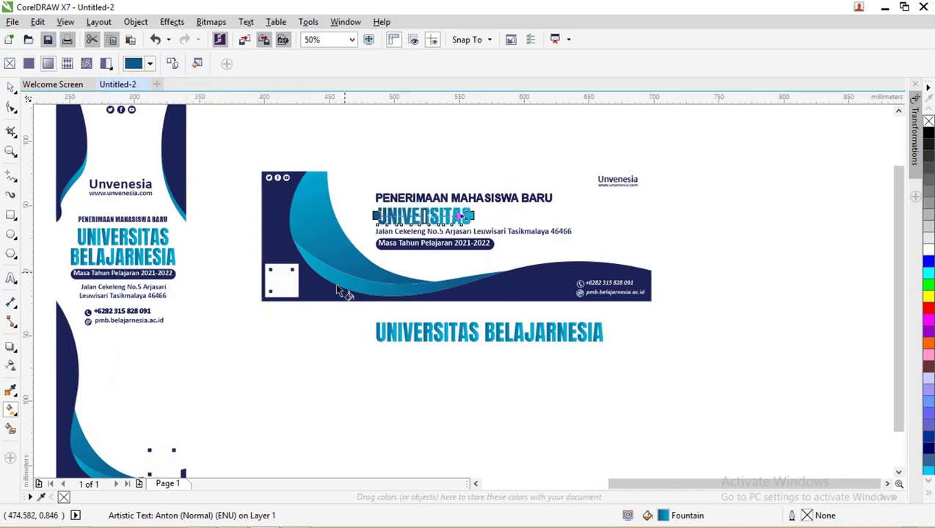
scroll(428, 213, up, 4)
scroll(376, 233, down, 4)
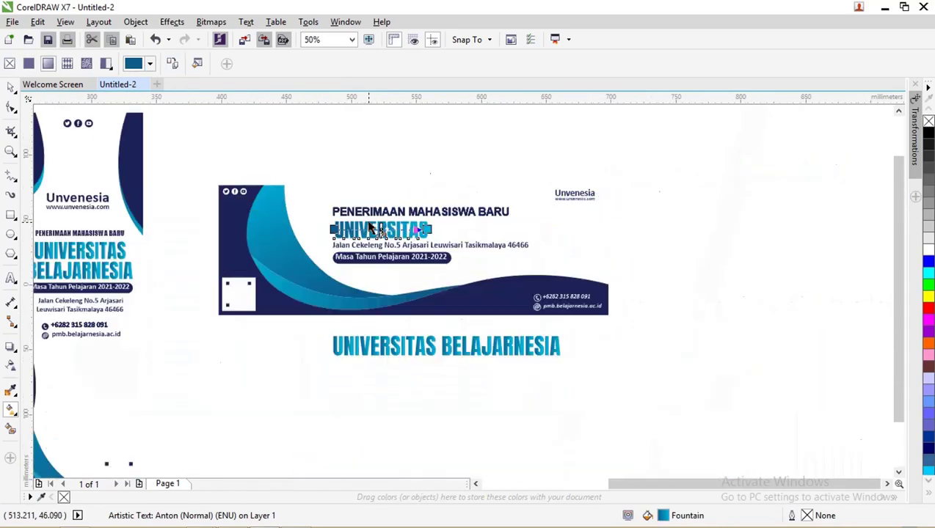
scroll(375, 222, down, 2)
key(ctrl+z)
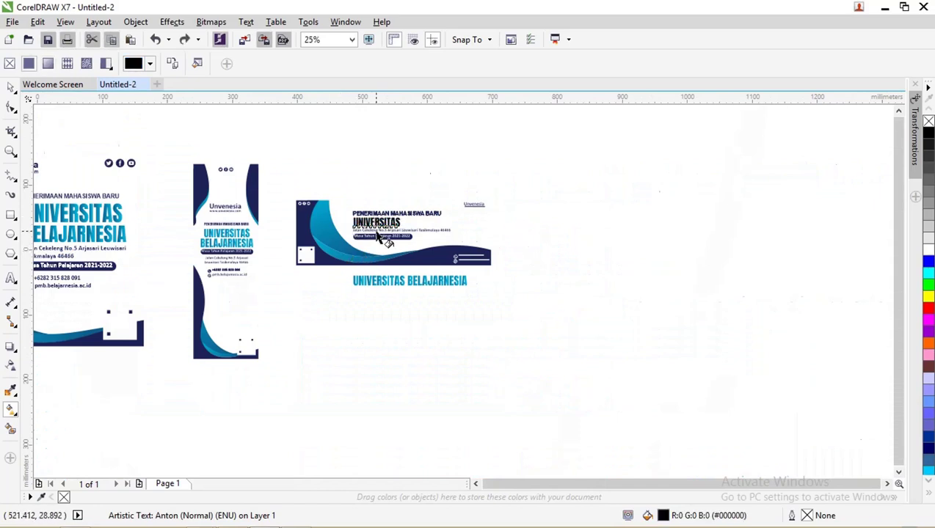
scroll(378, 221, up, 2)
key(space)
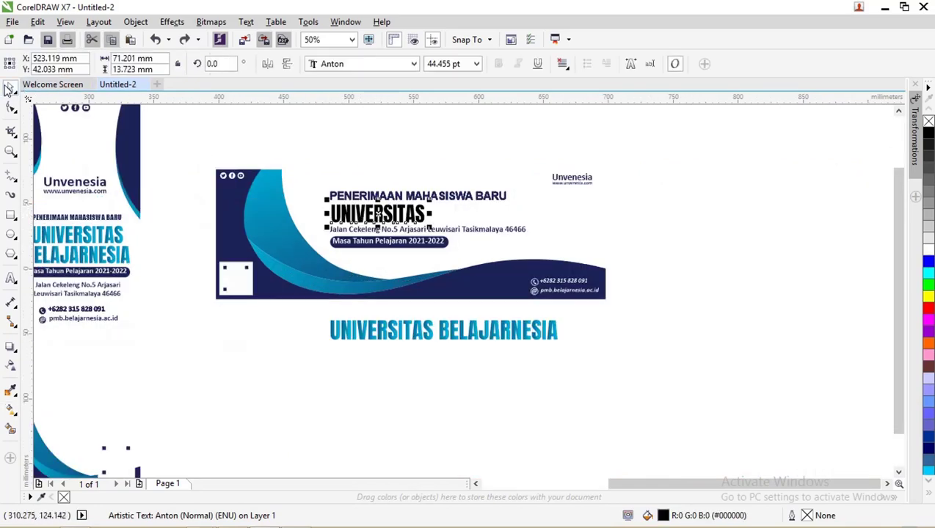
Reselect UNIVERSITAS and copy the heading's blue gradient fill onto it again
click(217, 354)
click(341, 217)
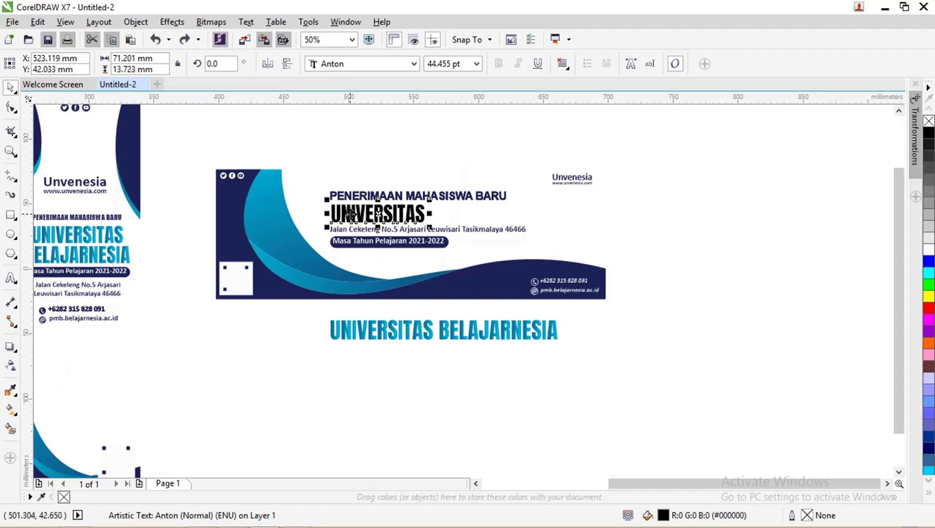
click(11, 412)
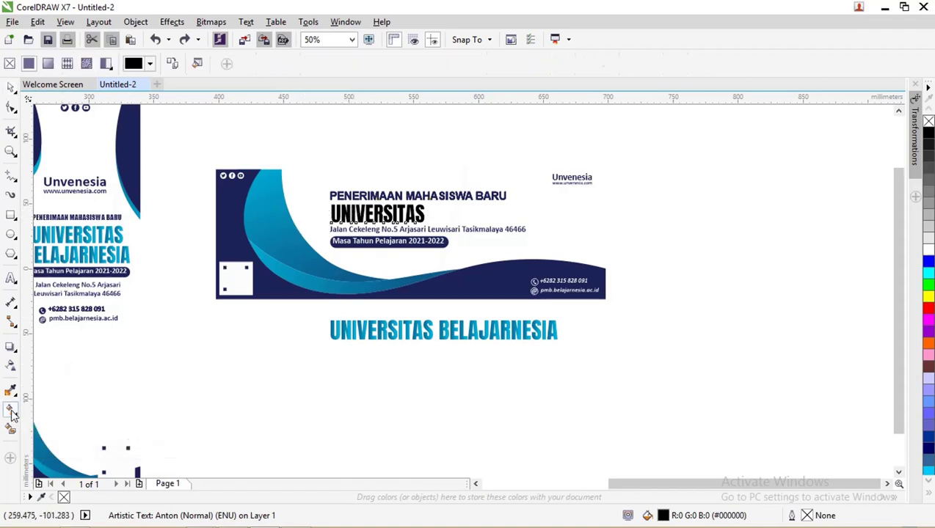
click(172, 63)
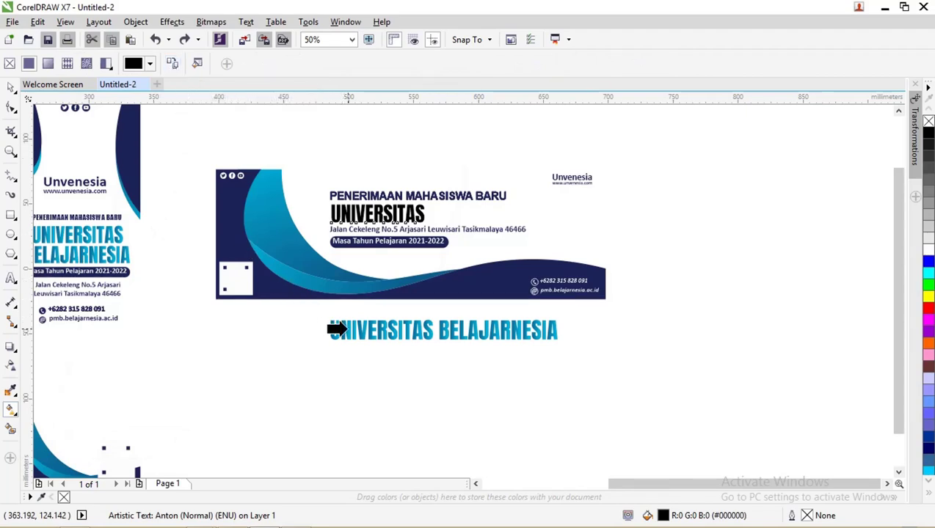
scroll(324, 207, up, 3)
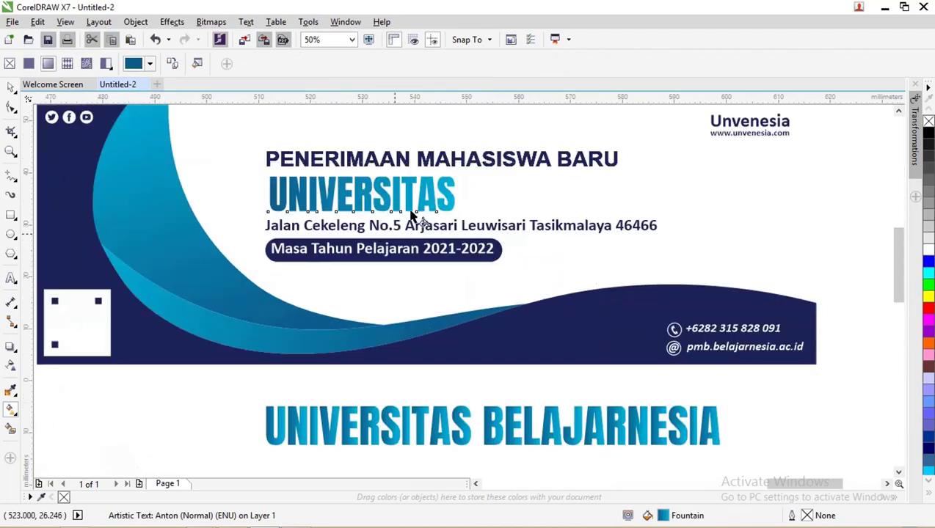
scroll(323, 202, down, 2)
scroll(253, 187, down, 2)
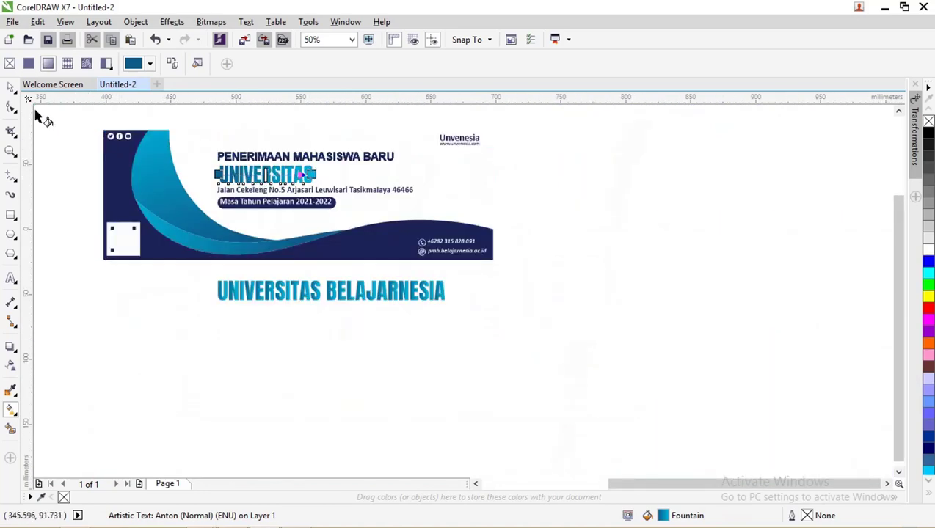
click(11, 88)
click(82, 169)
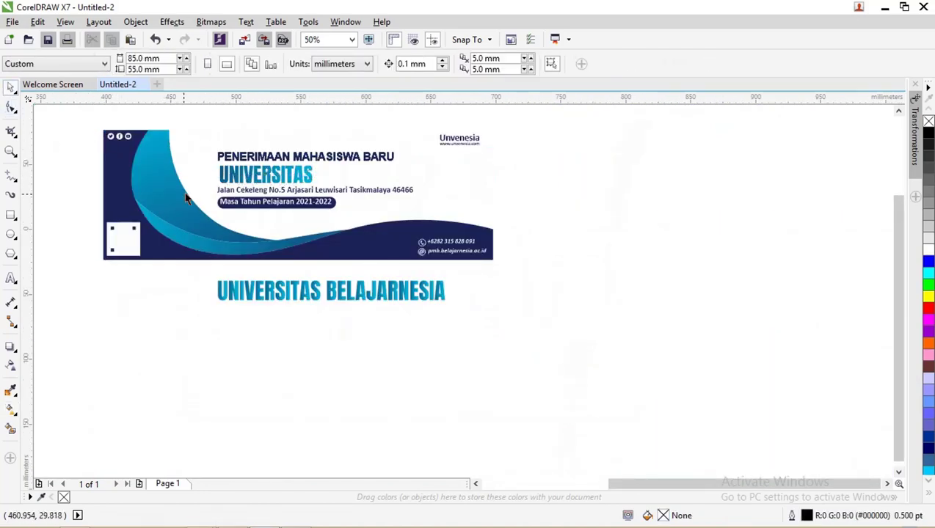
click(459, 144)
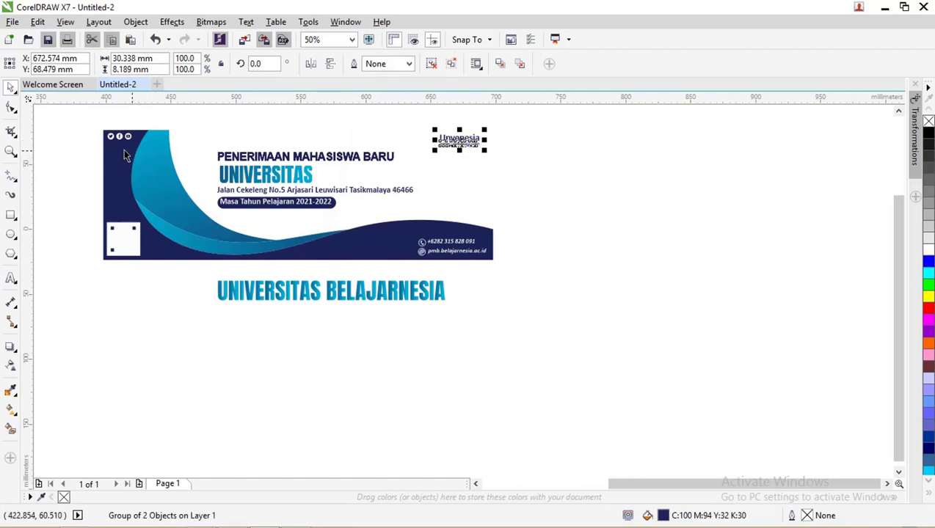
scroll(91, 138, up, 2)
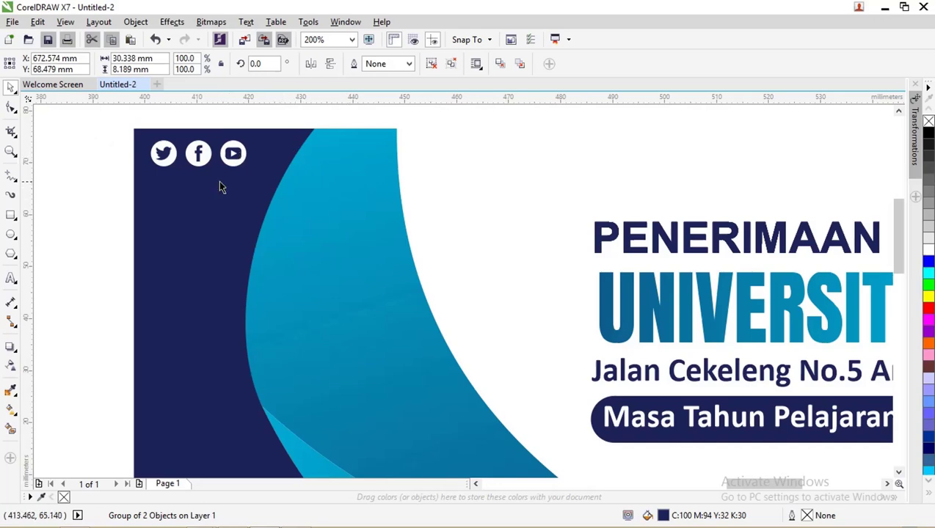
scroll(219, 180, down, 2)
scroll(348, 219, up, 1)
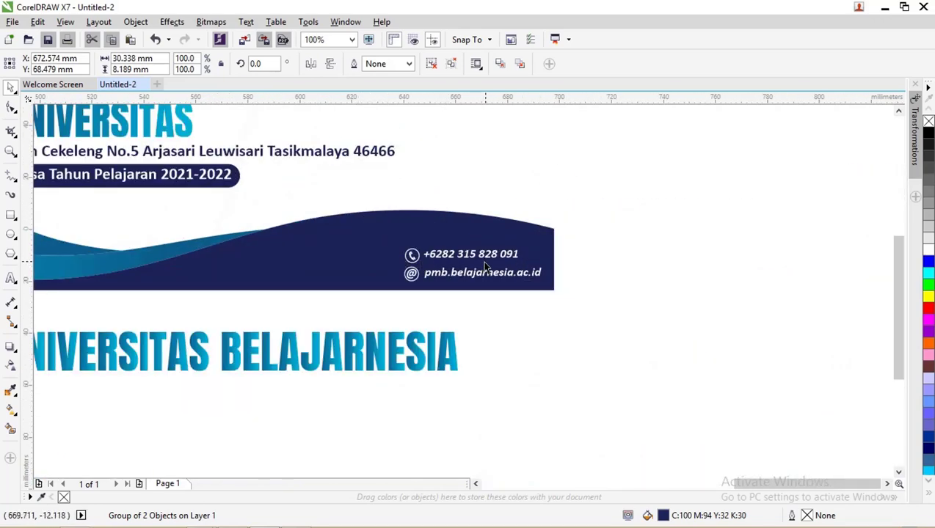
scroll(547, 297, down, 1)
scroll(502, 285, up, 2)
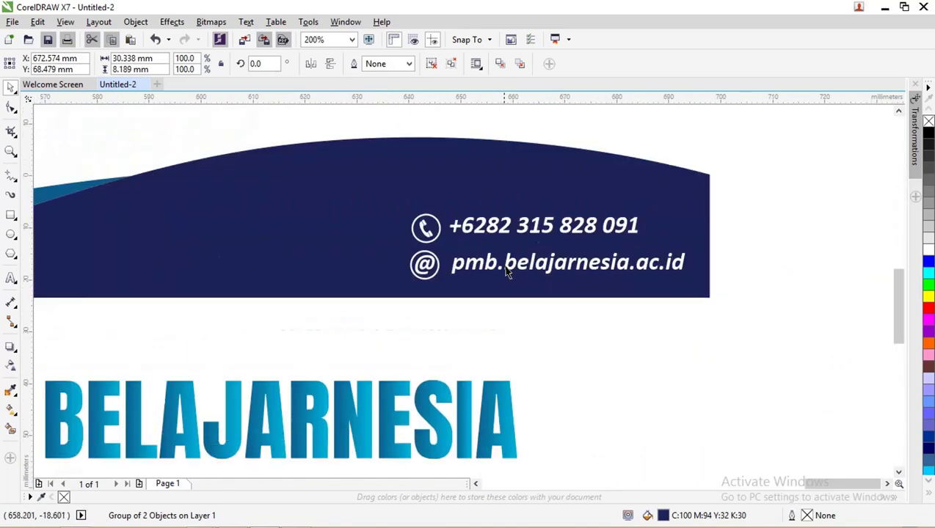
scroll(569, 268, down, 1)
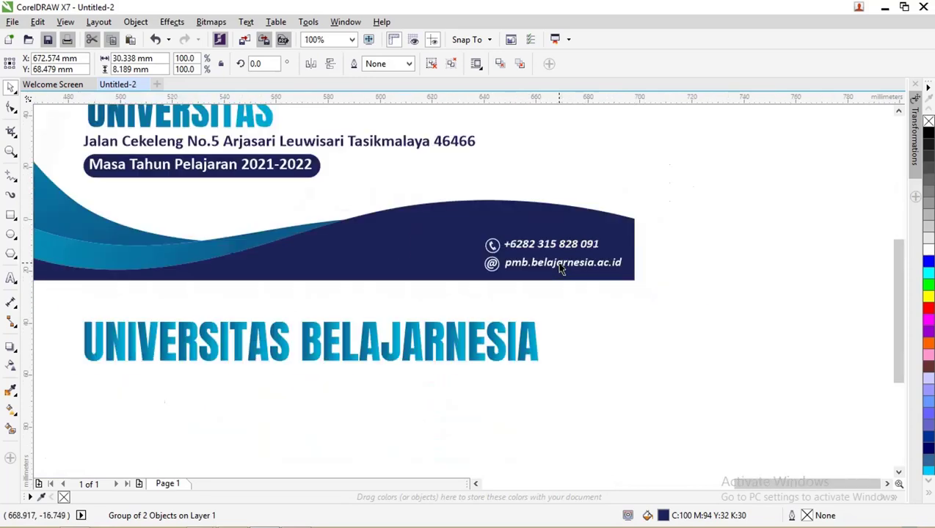
scroll(559, 268, down, 1)
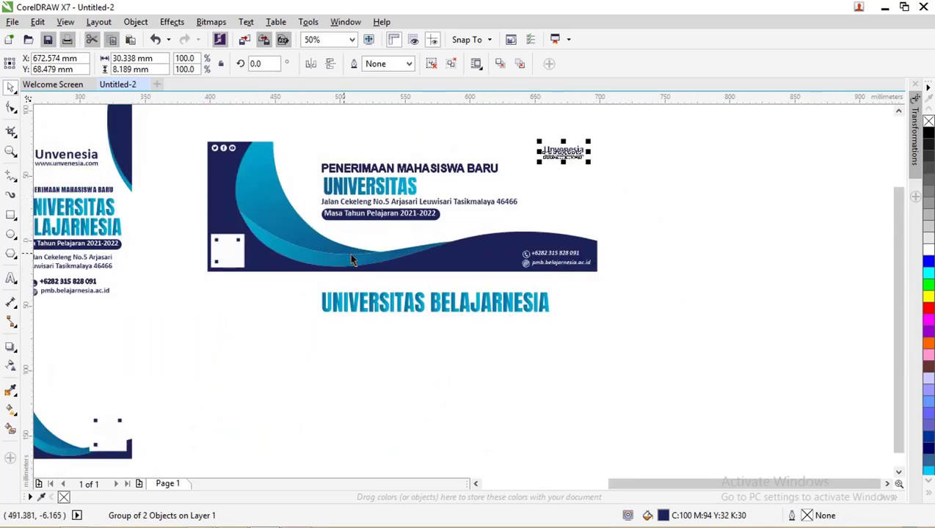
click(269, 213)
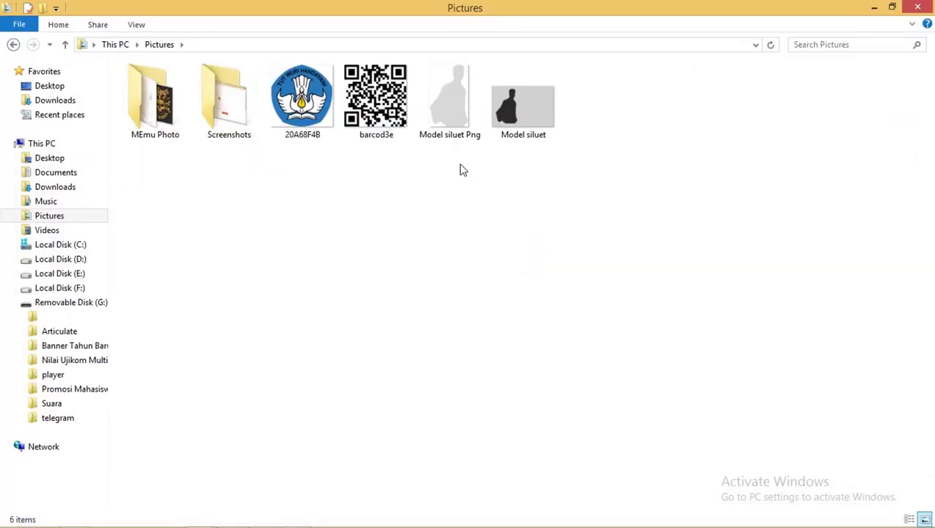
Drag the Model siluet Png image from Pictures toward the CorelDRAW canvas
mouse_move(449, 99)
mouse_down()
mouse_move(487, 525)
mouse_move(336, 345)
mouse_up()
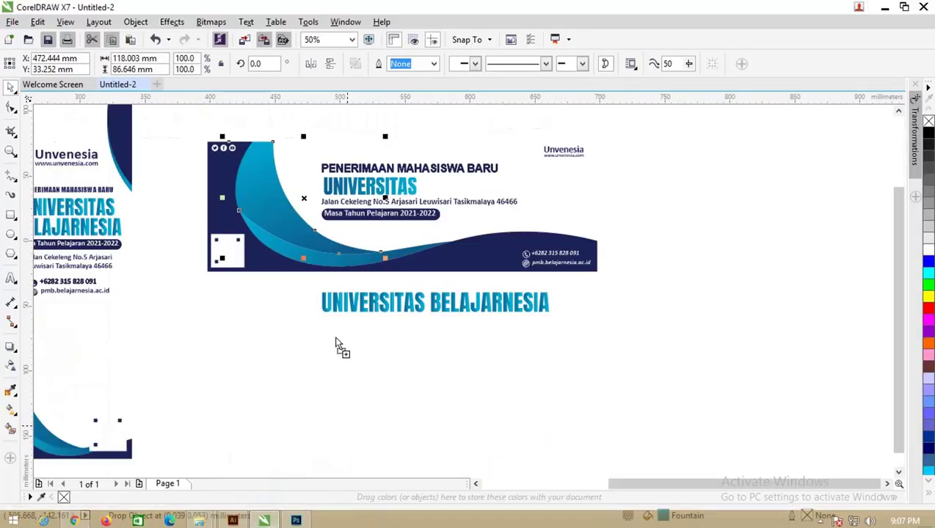
Drop the silhouette, scale it to about 46% and position it on the banner's left
drag(336, 345, 342, 346)
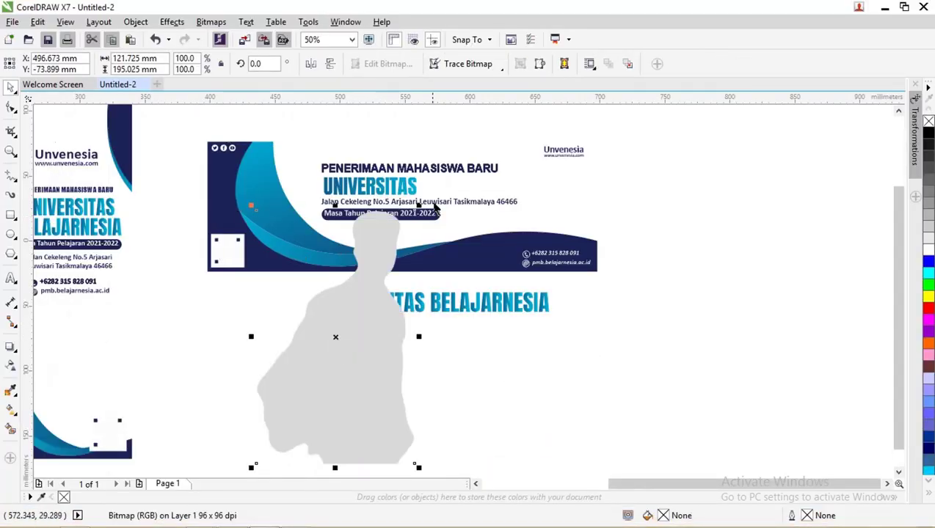
drag(418, 337, 350, 311)
mouse_move(334, 378)
mouse_down()
mouse_move(291, 221)
mouse_move(305, 196)
mouse_up()
scroll(257, 194, up, 2)
scroll(336, 167, down, 2)
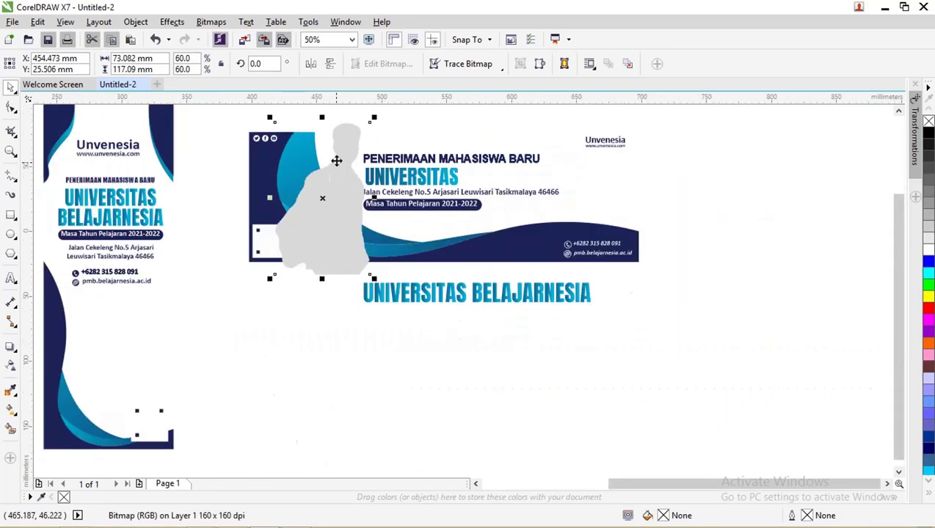
drag(374, 118, 351, 163)
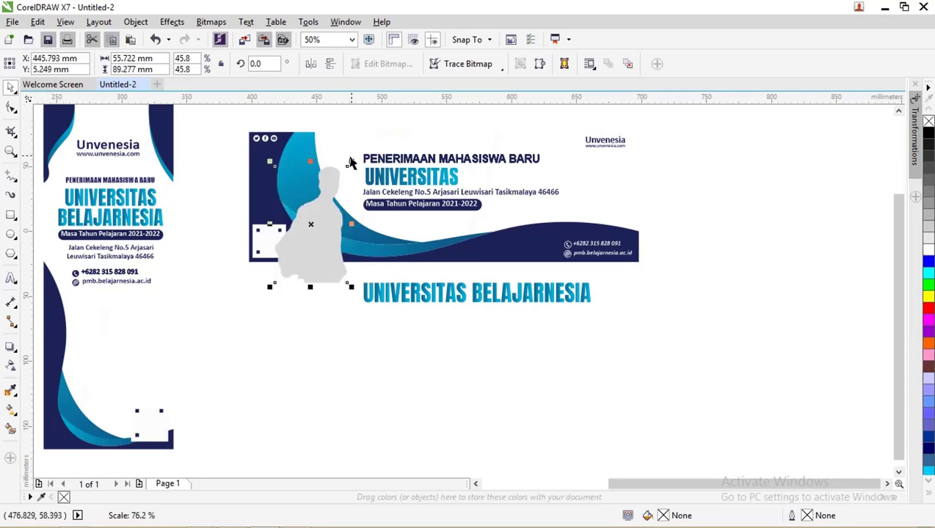
mouse_move(309, 205)
mouse_down()
mouse_move(334, 171)
mouse_move(344, 200)
mouse_up()
scroll(336, 173, up, 2)
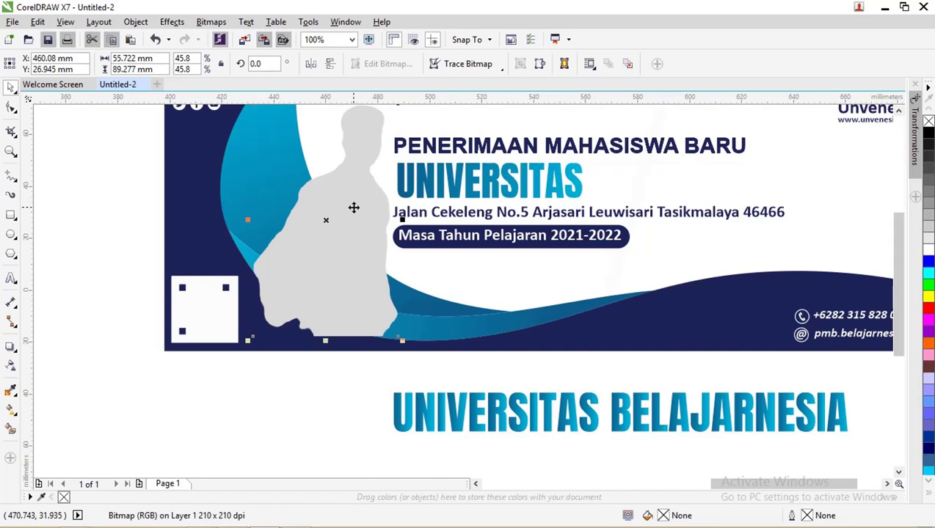
Reorder the silhouette so it sits in front of the blue swoosh, then deselect it
key(shift+Page_Down)
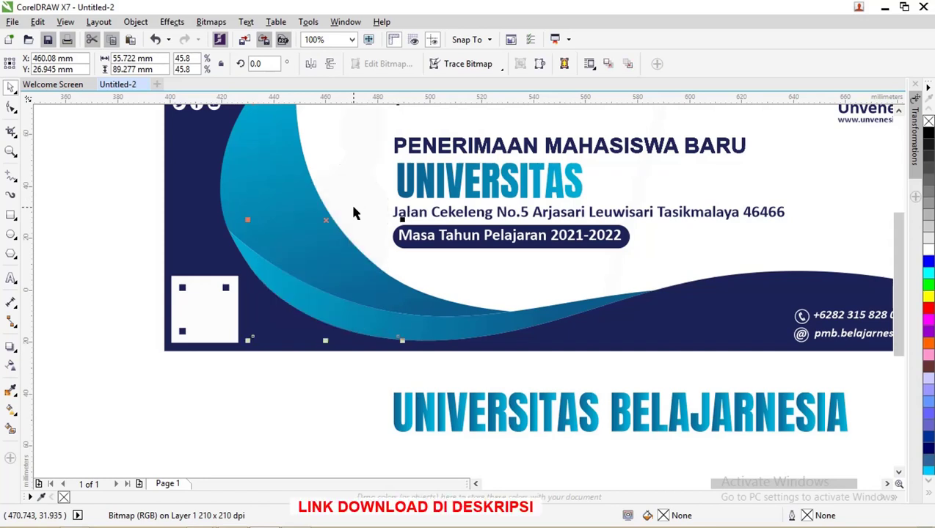
key(ctrl+Page_Up)
key(ctrl+Page_Up)
key(ctrl+Page_Up)
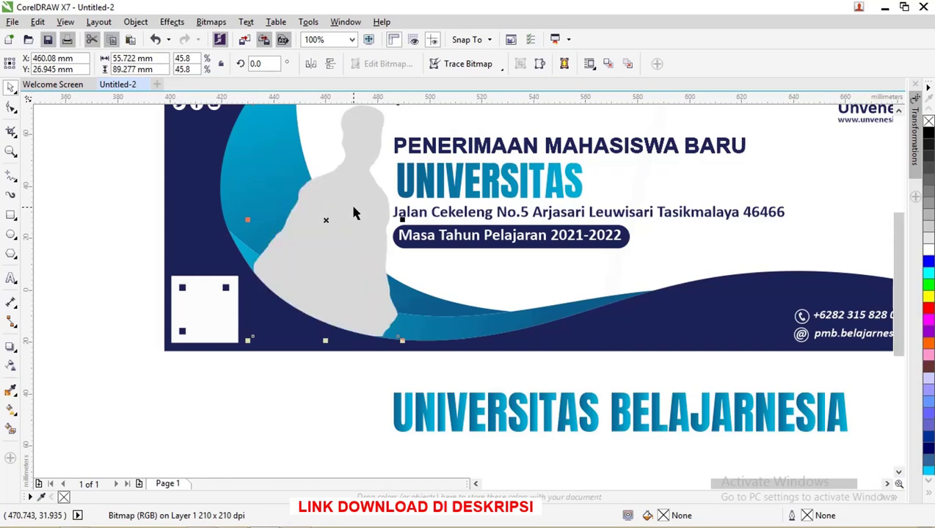
scroll(351, 203, down, 1)
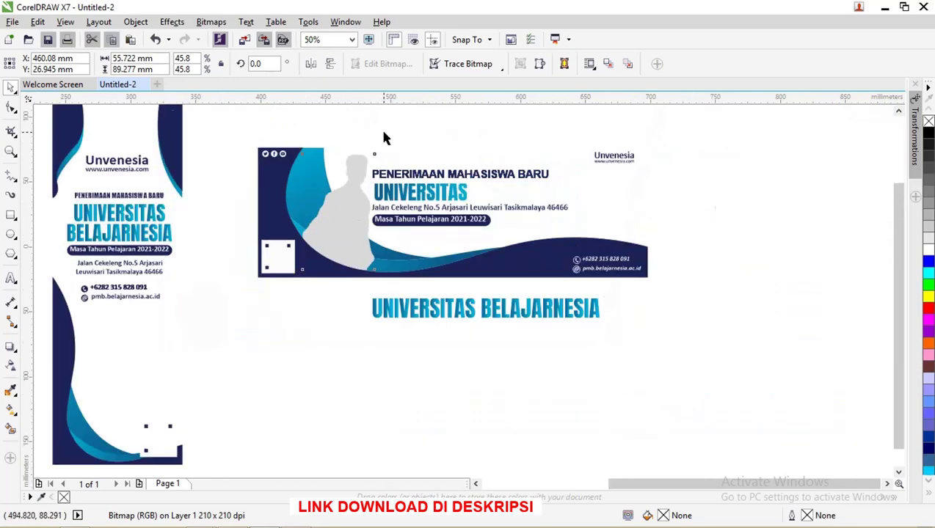
click(384, 137)
scroll(367, 257, up, 1)
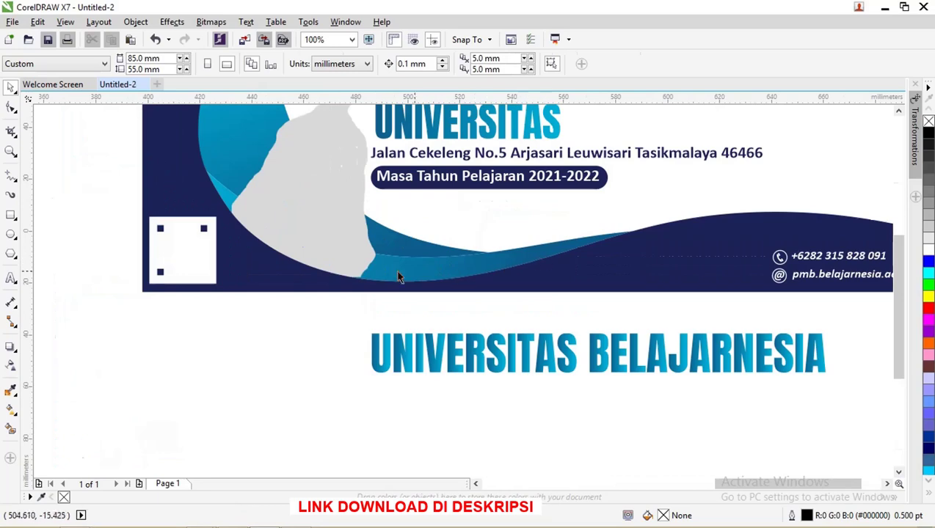
Box-select all the horizontal banner's objects, then Alt+Tab to the AI files folder
click(482, 251)
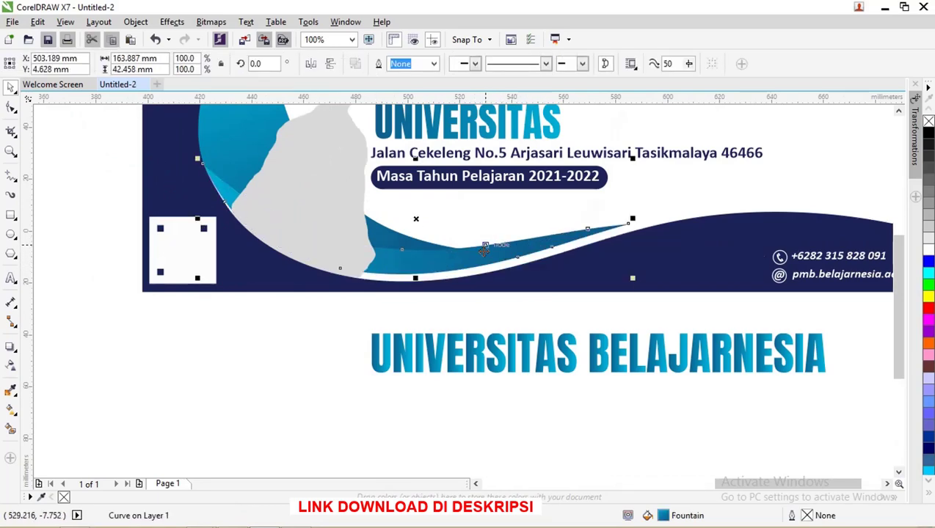
scroll(286, 219, down, 1)
scroll(265, 207, down, 1)
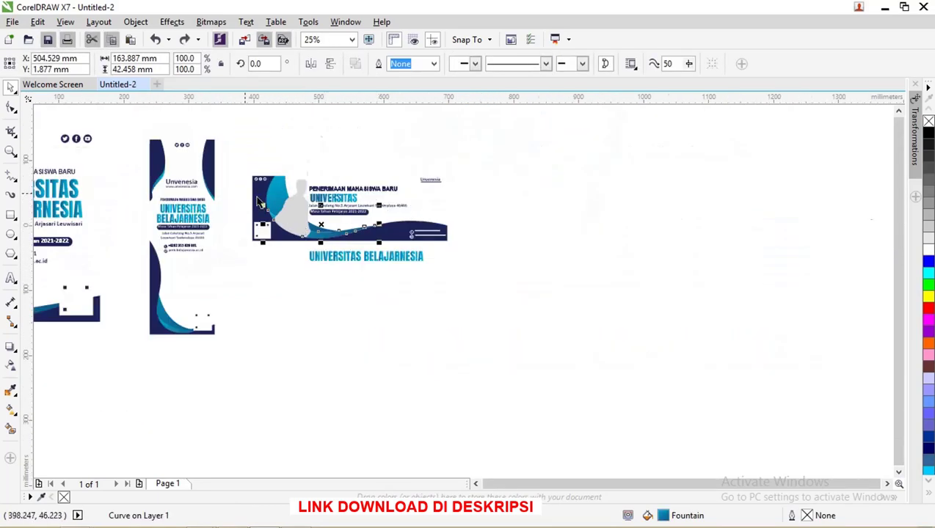
scroll(258, 203, up, 1)
drag(252, 135, 716, 314)
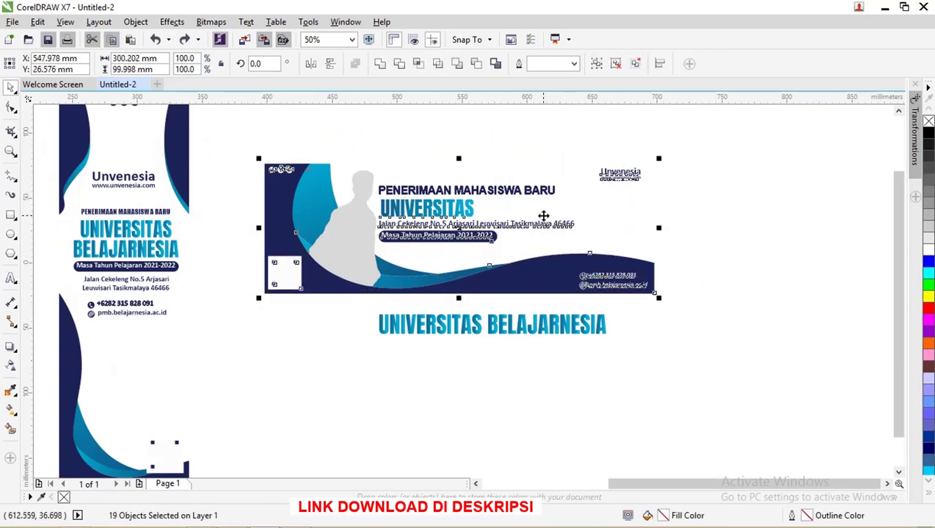
key(alt+Tab)
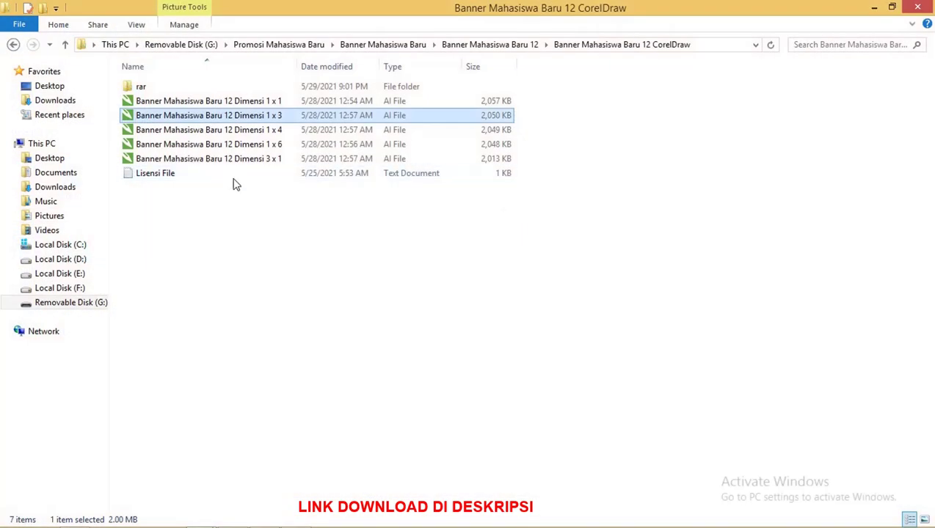
Open the Dimensi 1 x 3 AI file with Adobe Illustrator CC 2015
click(277, 120)
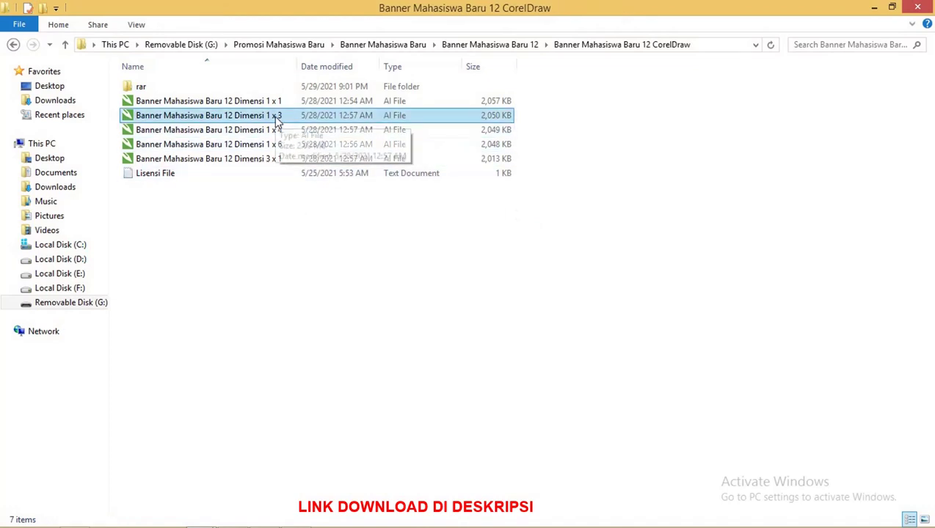
right_click(274, 116)
mouse_move(317, 186)
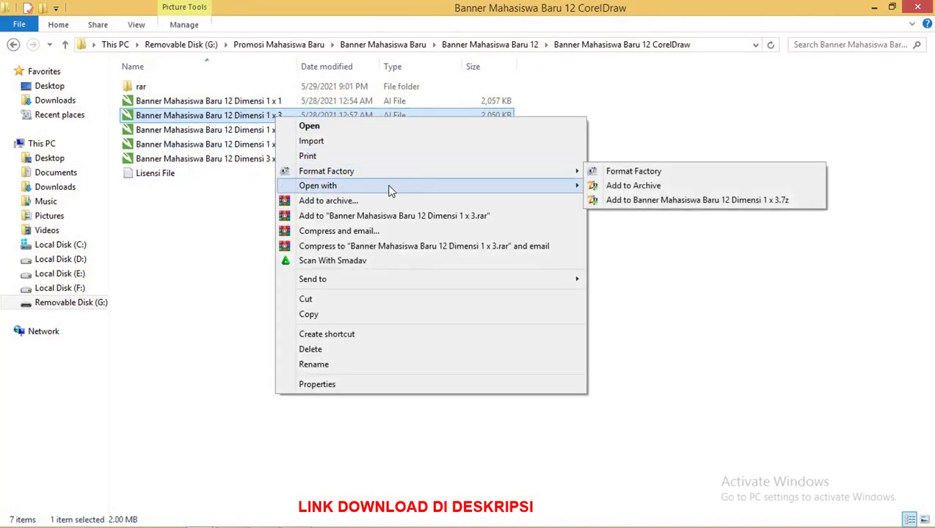
click(619, 187)
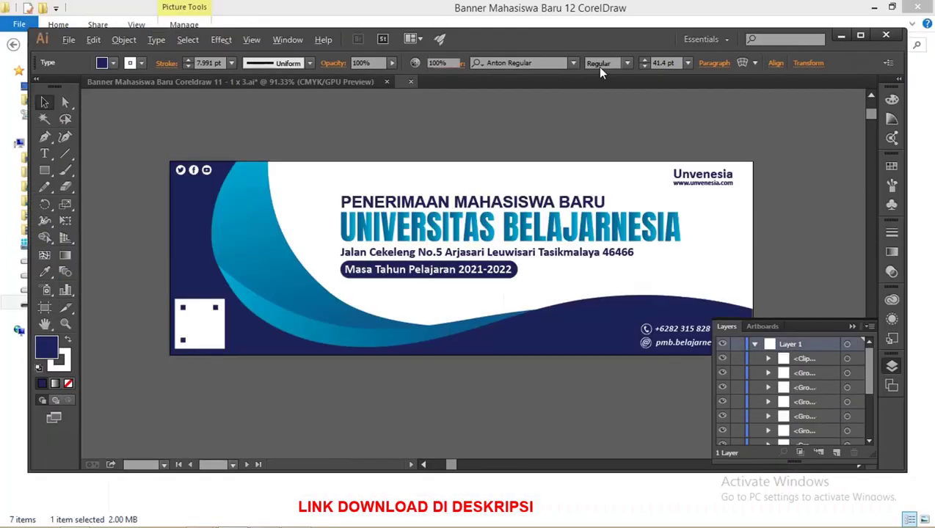
Maximize the Illustrator window and ungroup the banner's heading text group
click(857, 34)
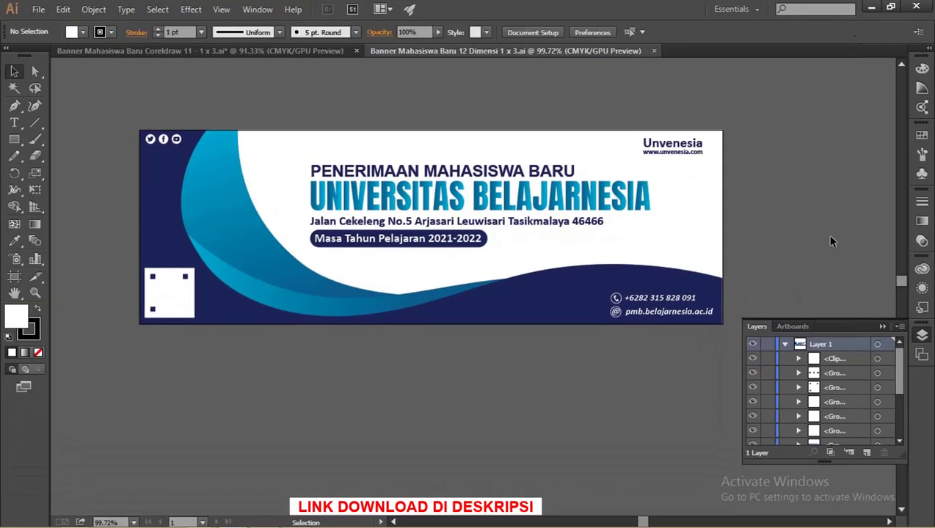
drag(896, 367, 896, 426)
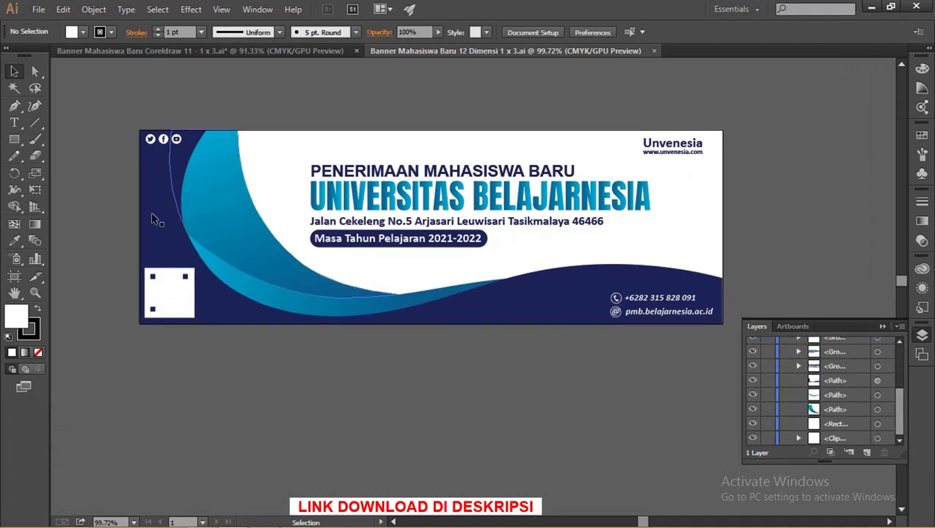
click(345, 239)
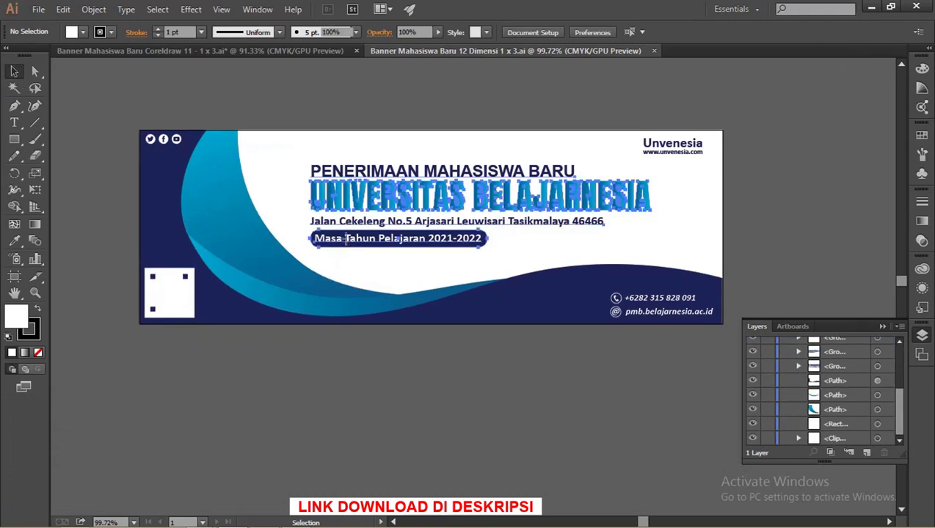
right_click(345, 240)
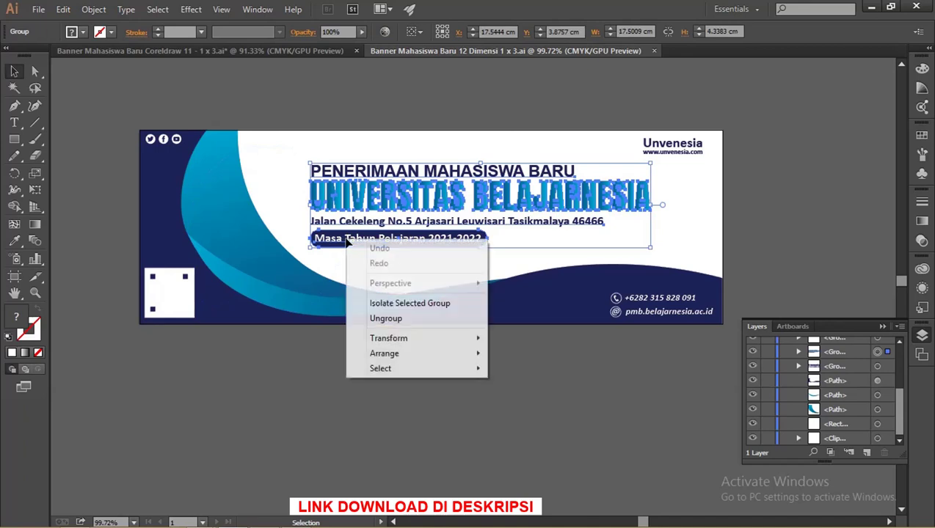
click(402, 320)
click(421, 367)
click(394, 244)
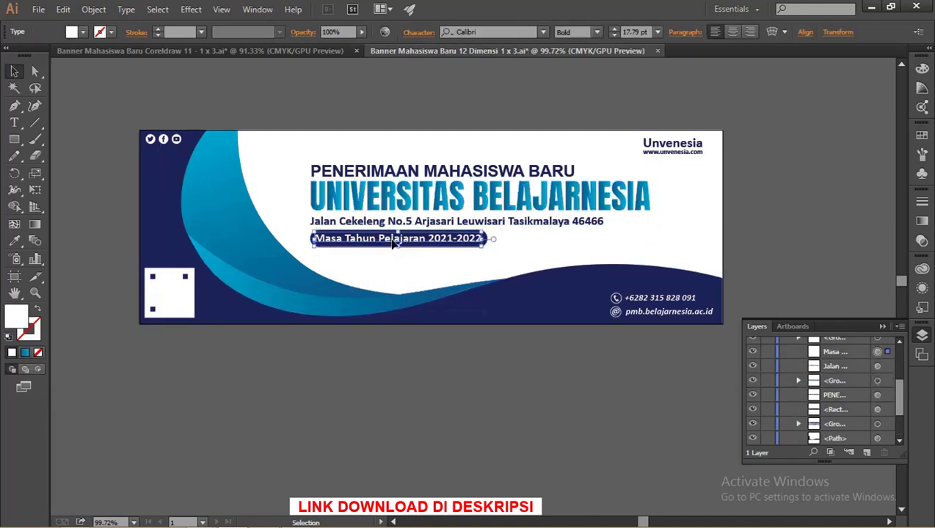
Attempt to edit the Masa Tahun Pelajaran line, dismiss the legacy-text warnings, and zoom in
click(14, 123)
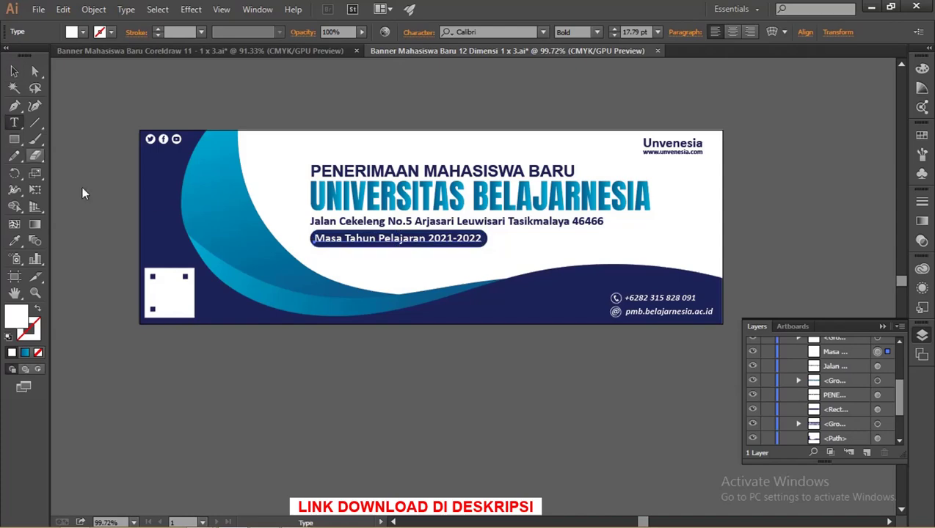
click(321, 238)
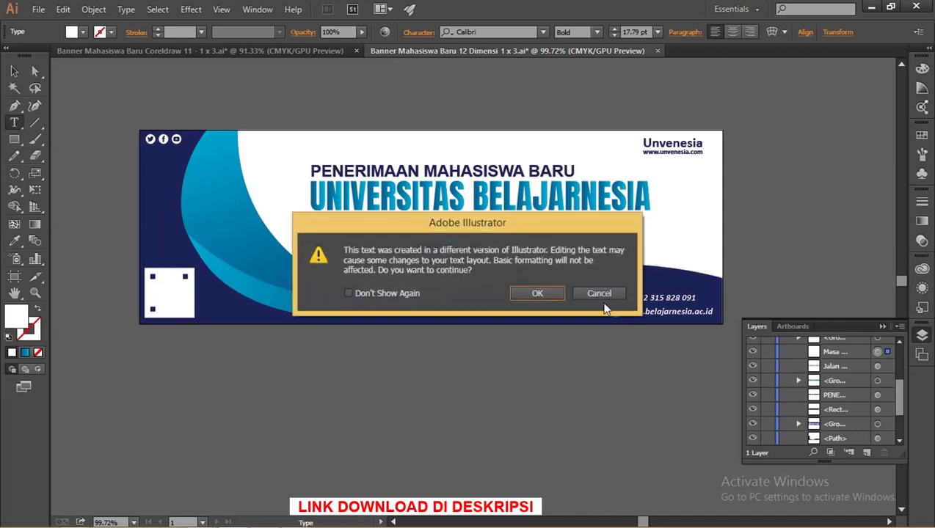
click(599, 294)
click(459, 238)
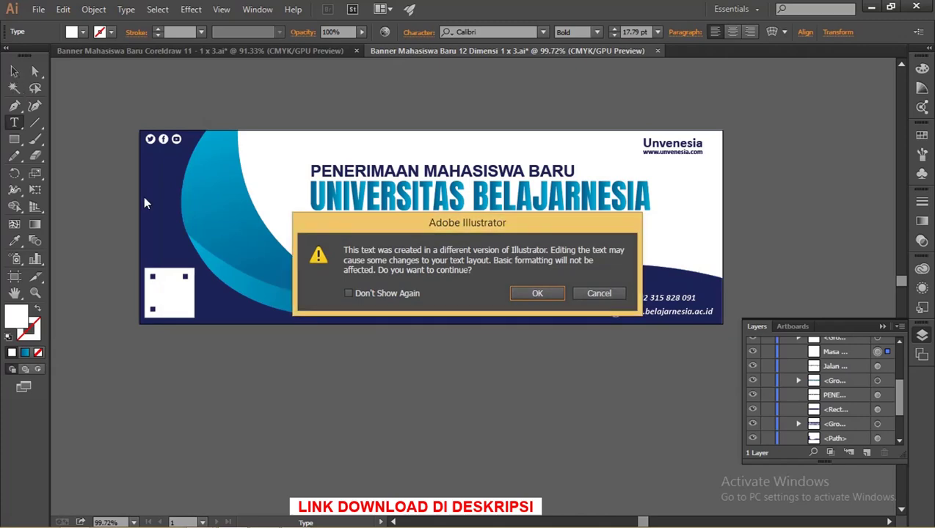
click(599, 293)
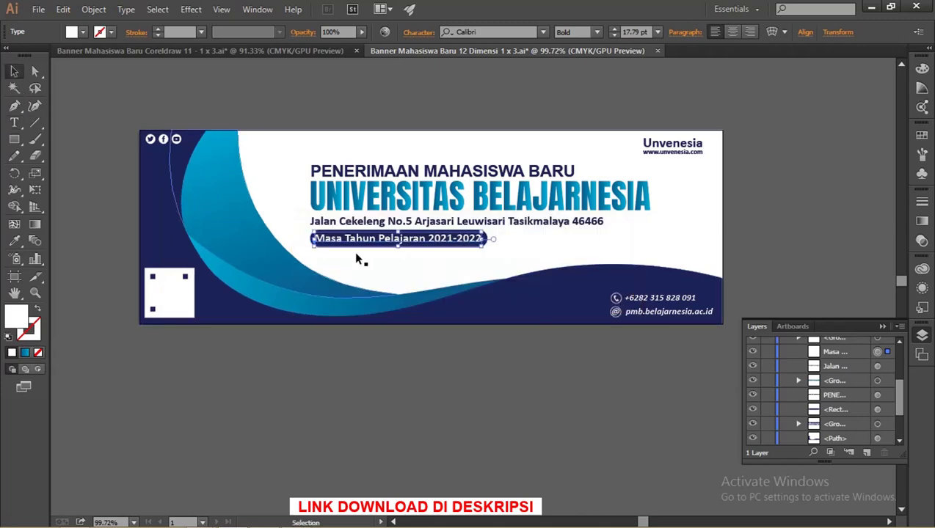
drag(367, 254, 491, 270)
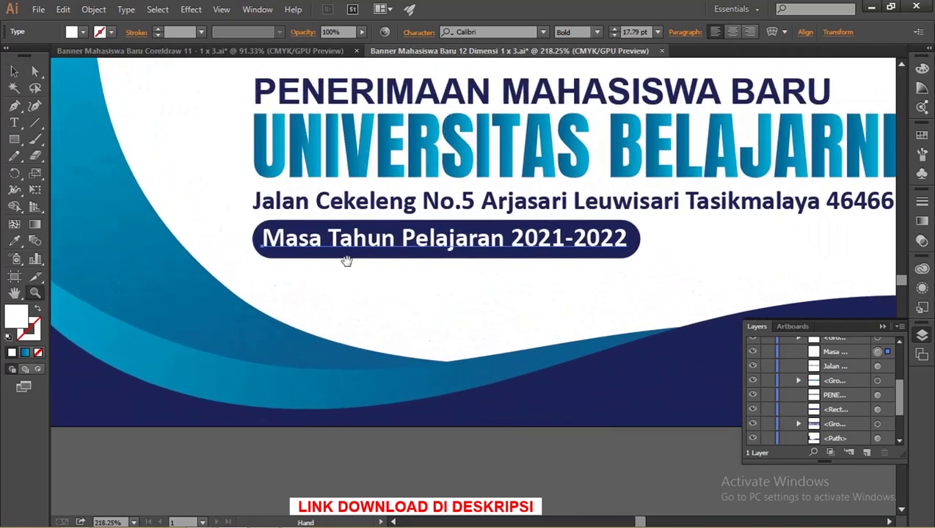
scroll(344, 242, up, 2)
key(v)
Update the legacy Masa Tahun Pelajaran 2021-2022 text with Don't Show Again ticked
click(357, 248)
double_click(350, 243)
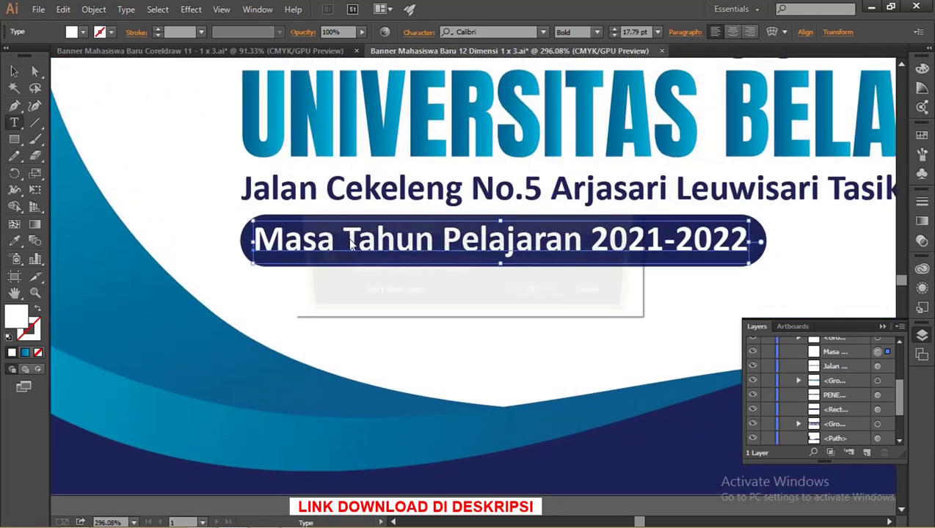
click(382, 292)
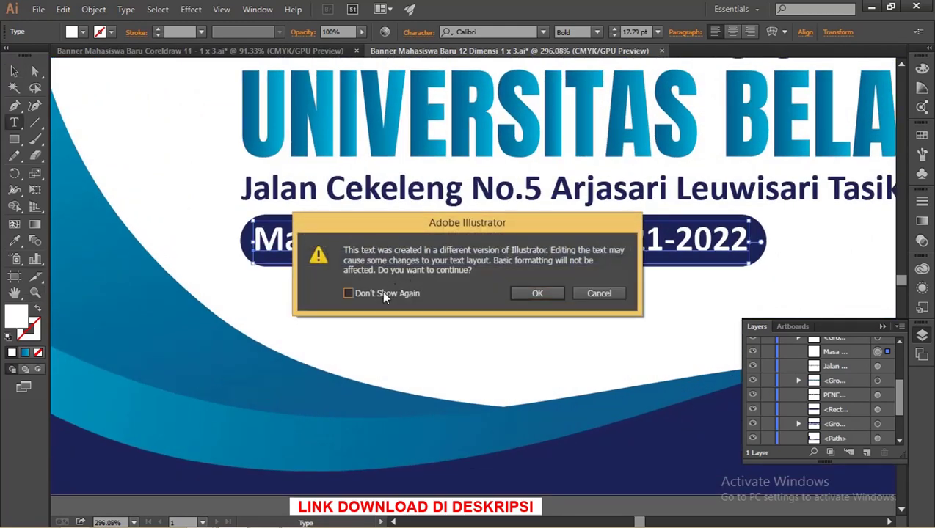
click(537, 292)
key(ctrl+a)
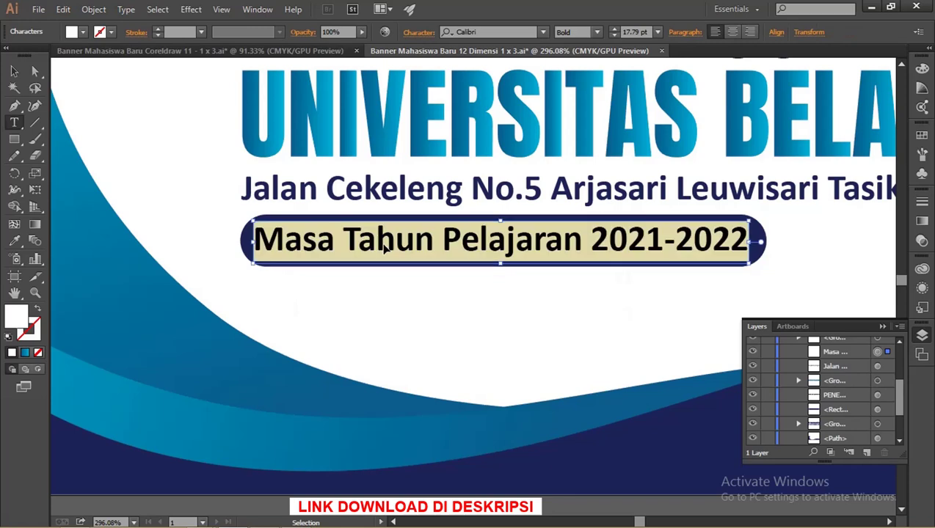
drag(254, 241, 746, 243)
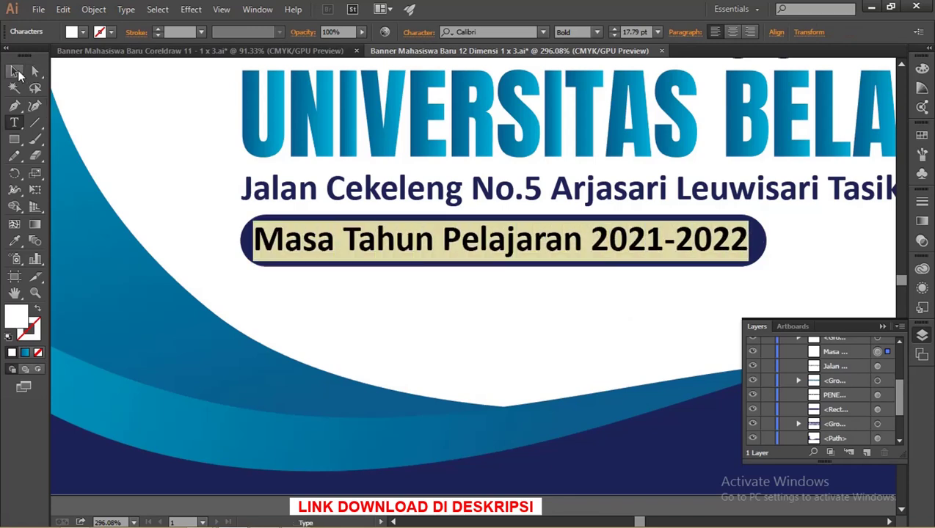
click(14, 71)
click(140, 144)
key(ctrl+1)
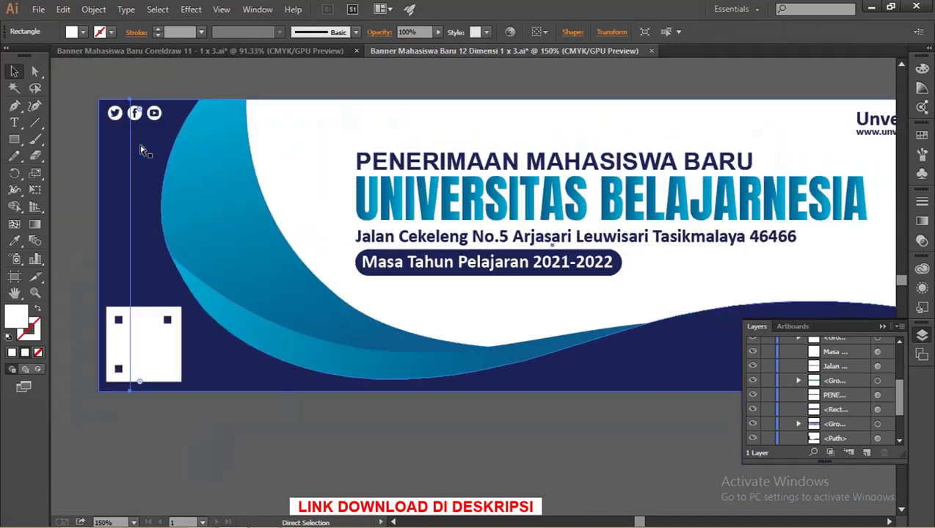
click(144, 151)
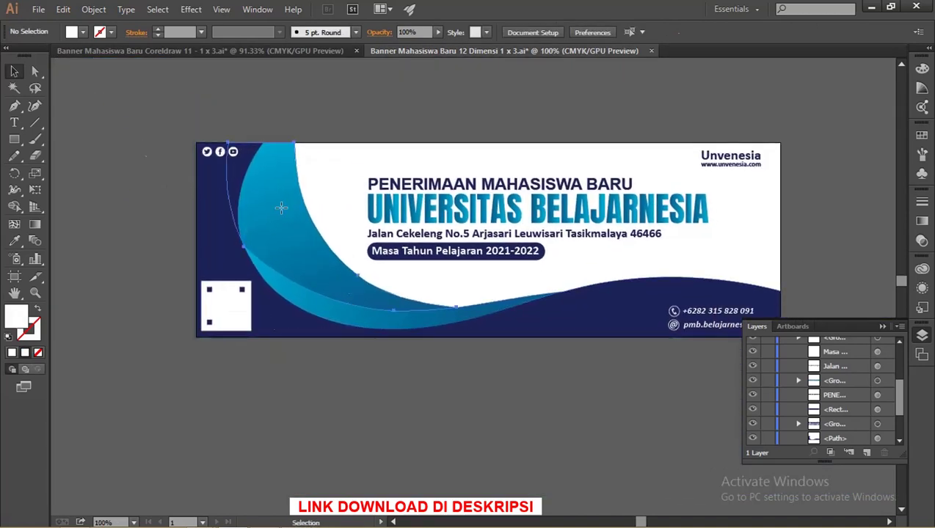
click(281, 209)
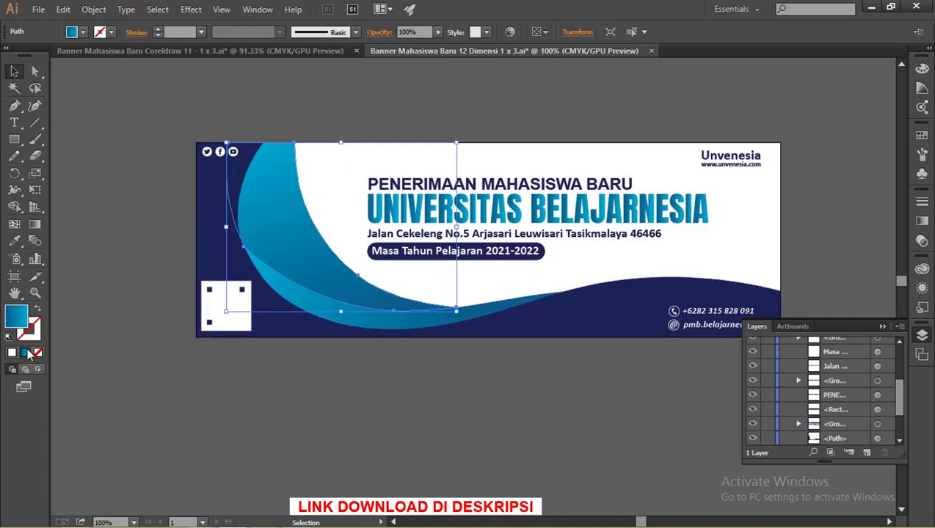
click(34, 224)
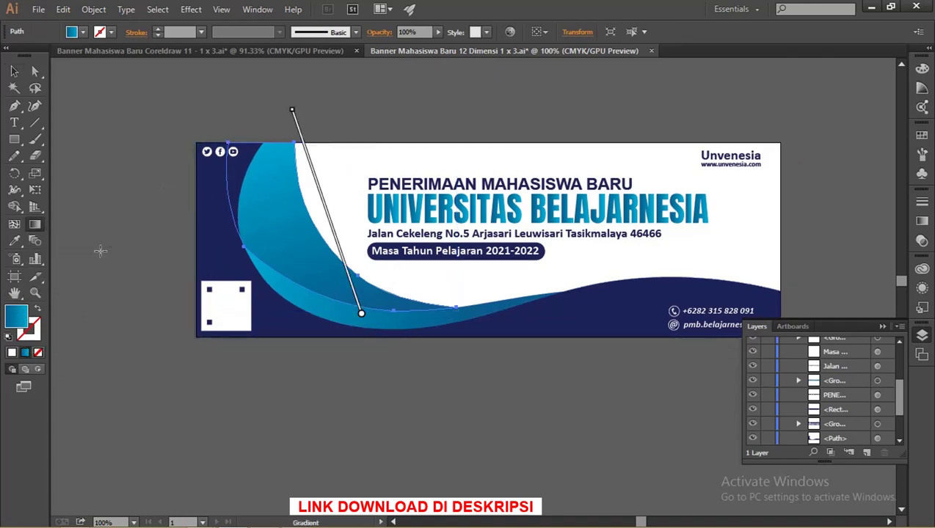
drag(313, 309, 340, 147)
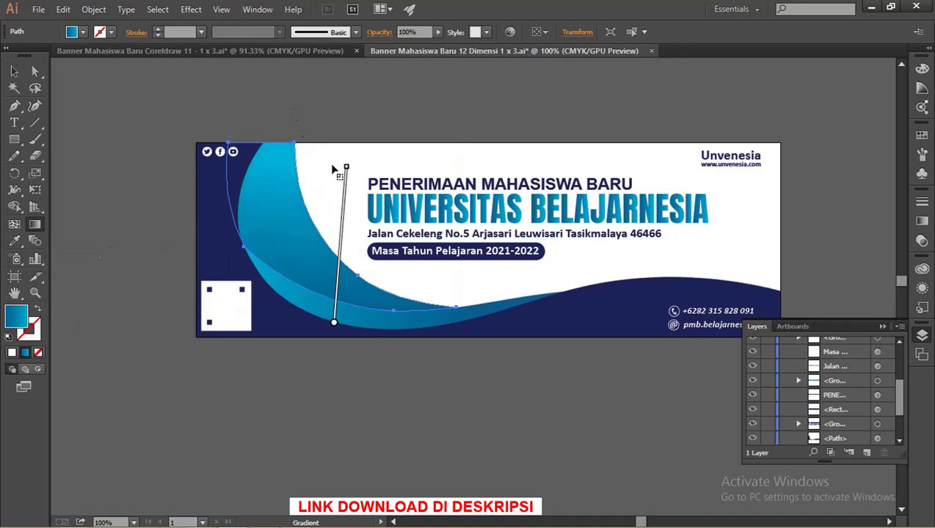
key(ctrl+z)
click(14, 71)
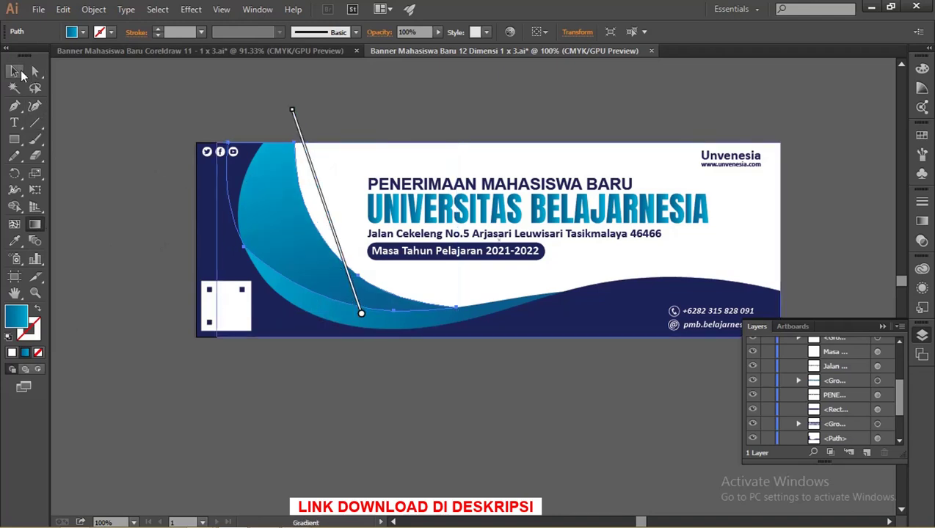
click(70, 118)
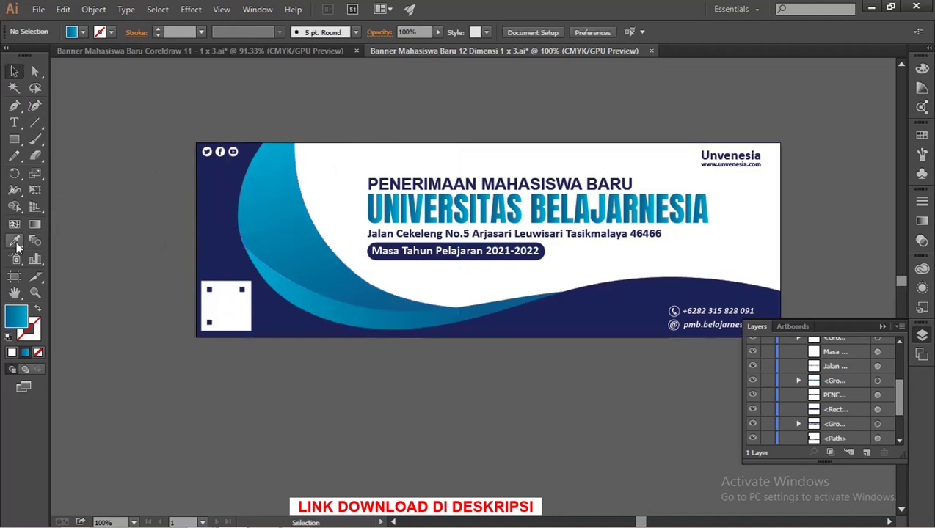
click(213, 220)
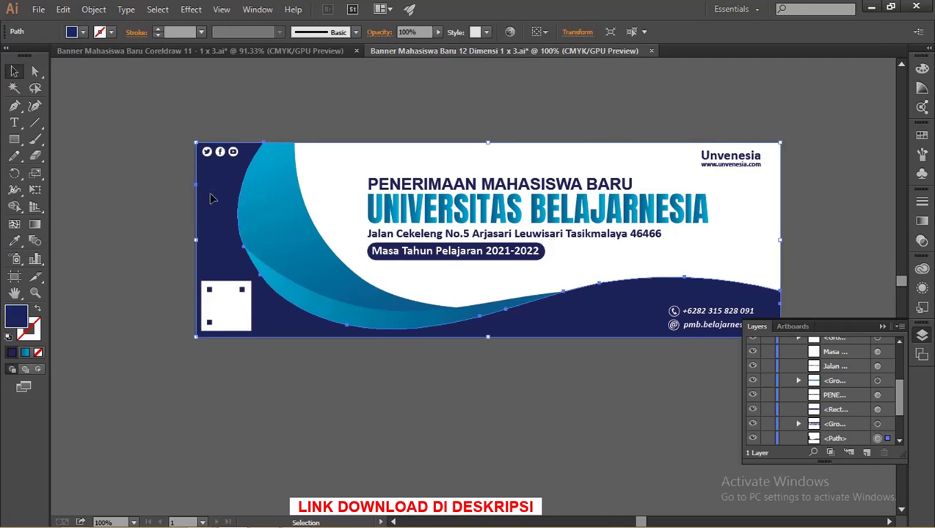
click(13, 244)
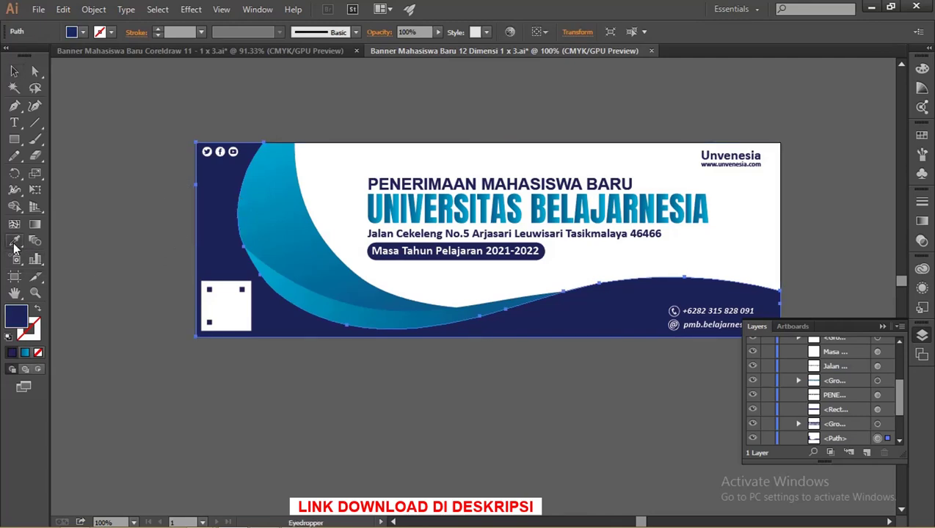
click(288, 216)
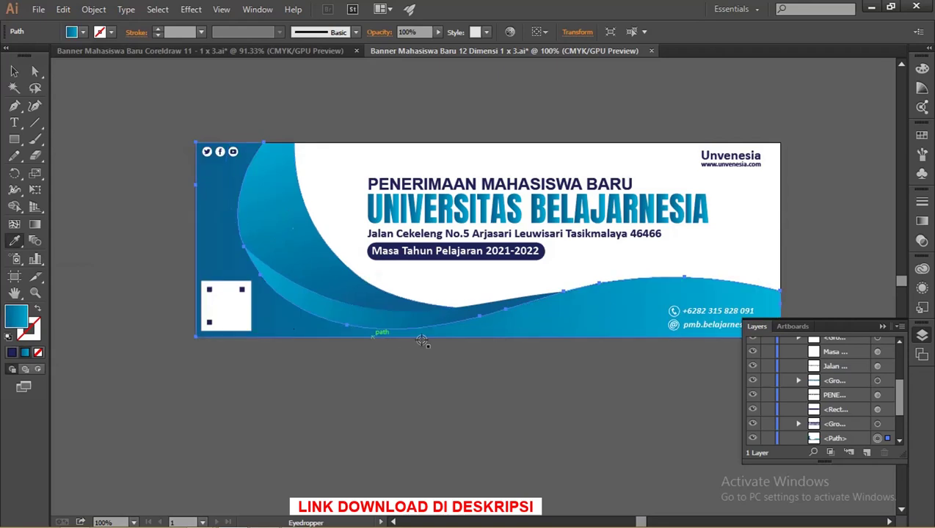
key(ctrl+z)
click(14, 71)
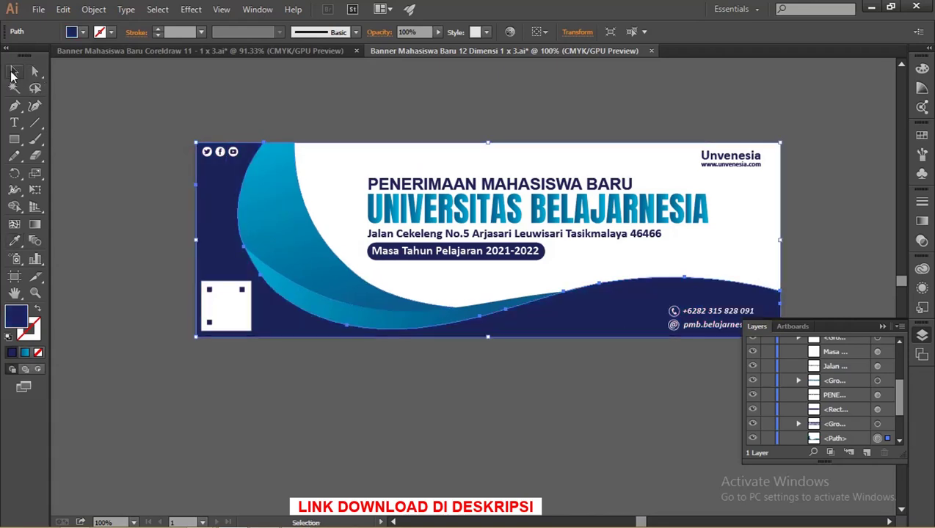
click(134, 107)
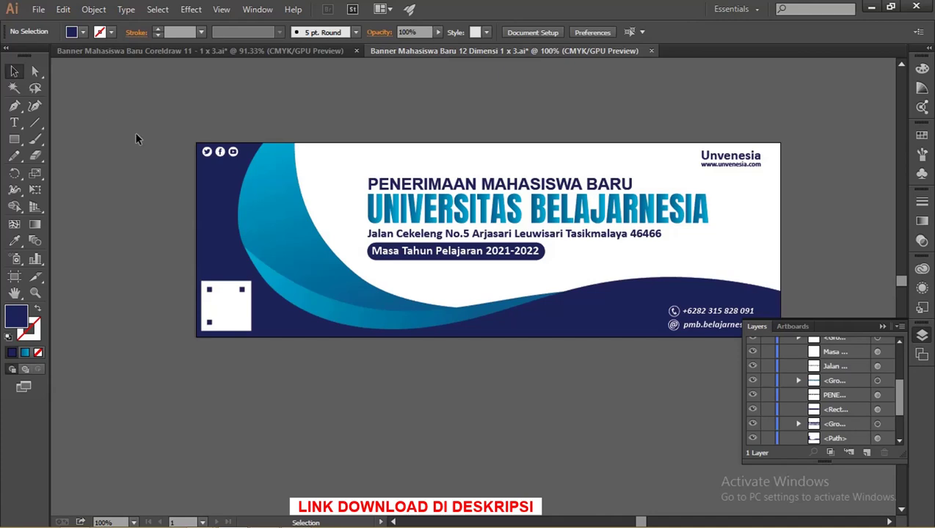
Drag the Model siluet Png silhouette onto the banner, shrink it, and place it beside the headline
click(495, 198)
key(alt+Tab)
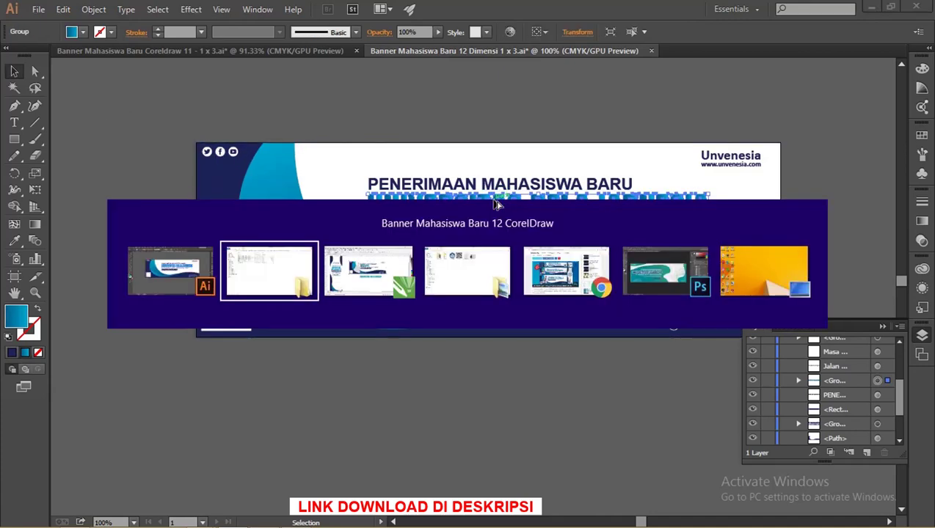
key(Tab)
key(Tab)
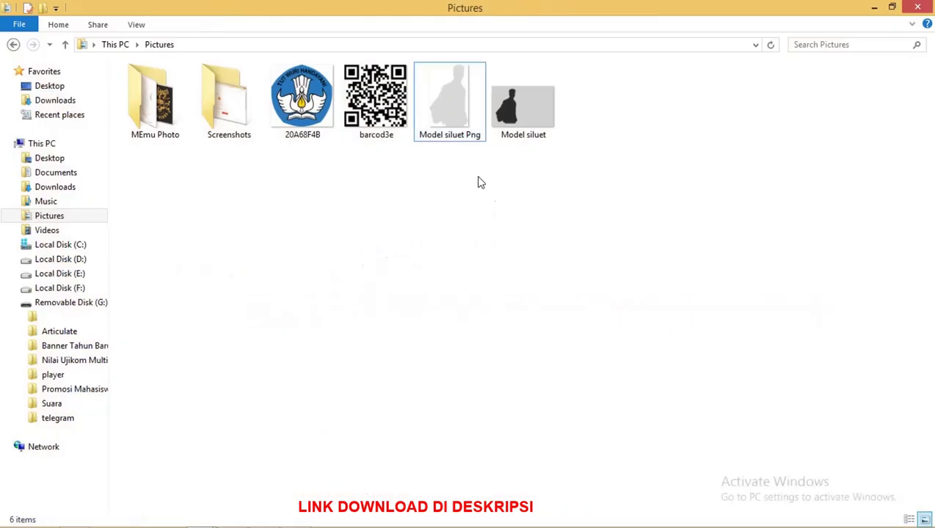
mouse_move(449, 110)
mouse_down()
mouse_move(510, 262)
mouse_move(360, 526)
mouse_move(233, 520)
mouse_up()
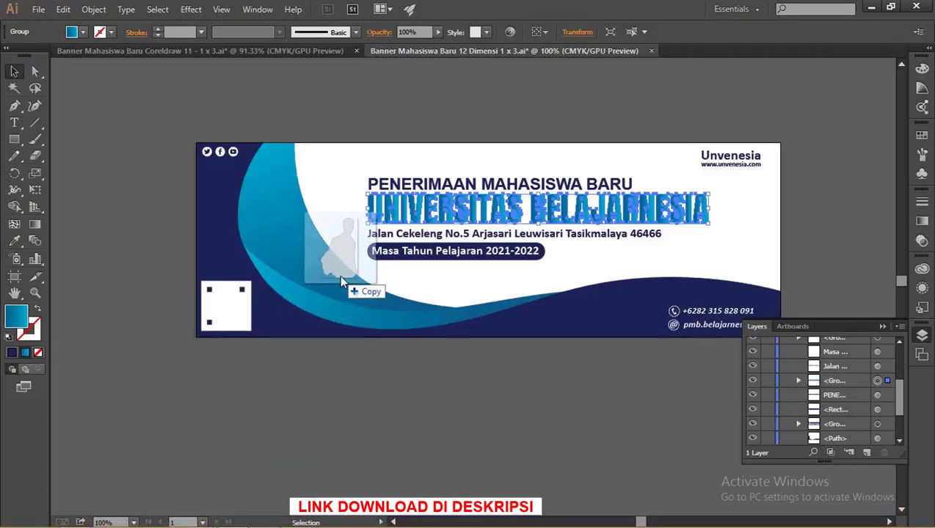
drag(233, 519, 339, 276)
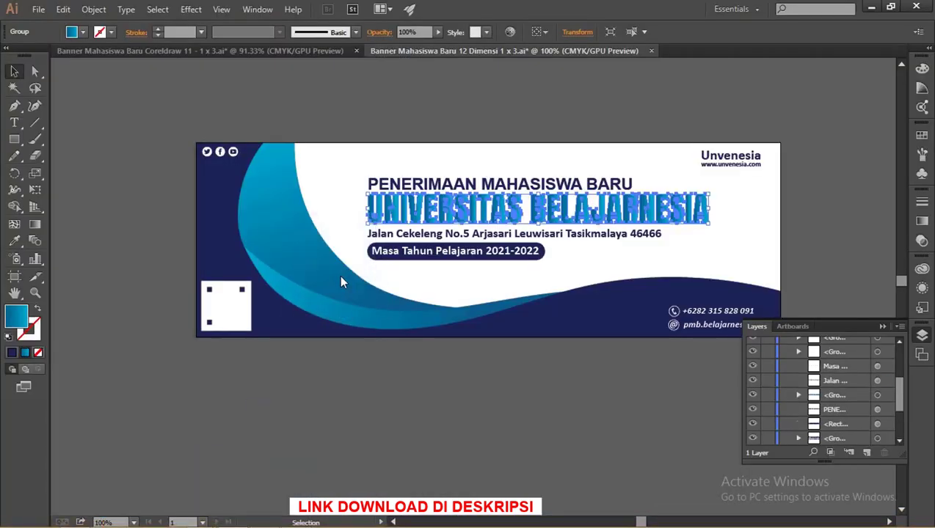
drag(458, 86, 375, 222)
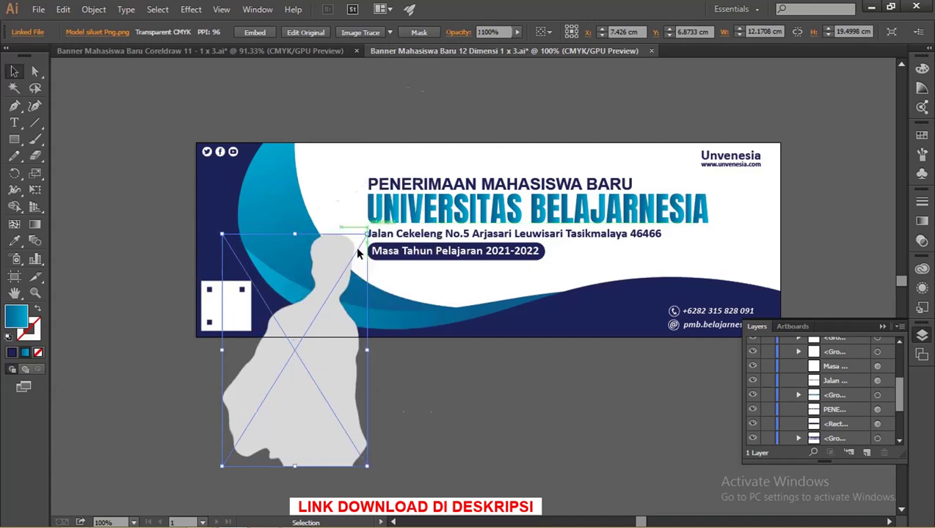
mouse_move(356, 246)
mouse_down()
mouse_move(393, 132)
mouse_move(350, 168)
mouse_up()
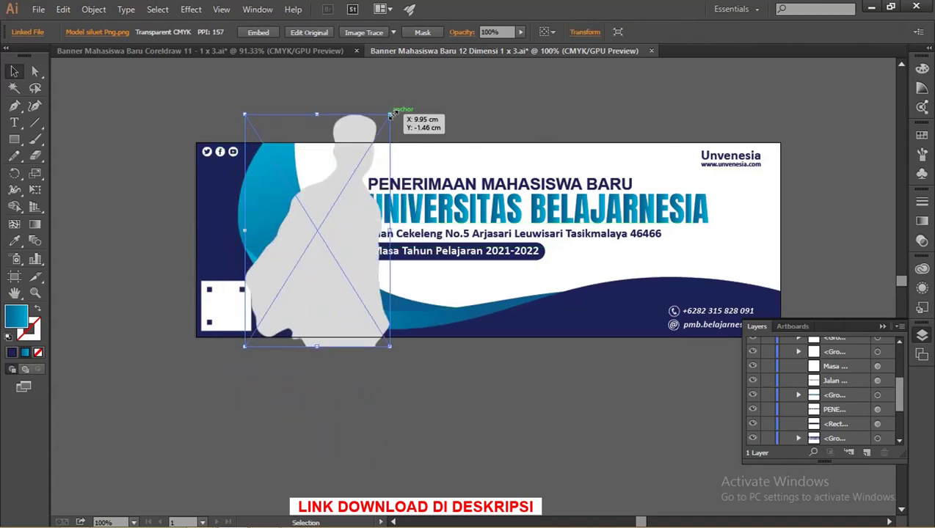
drag(323, 213, 320, 191)
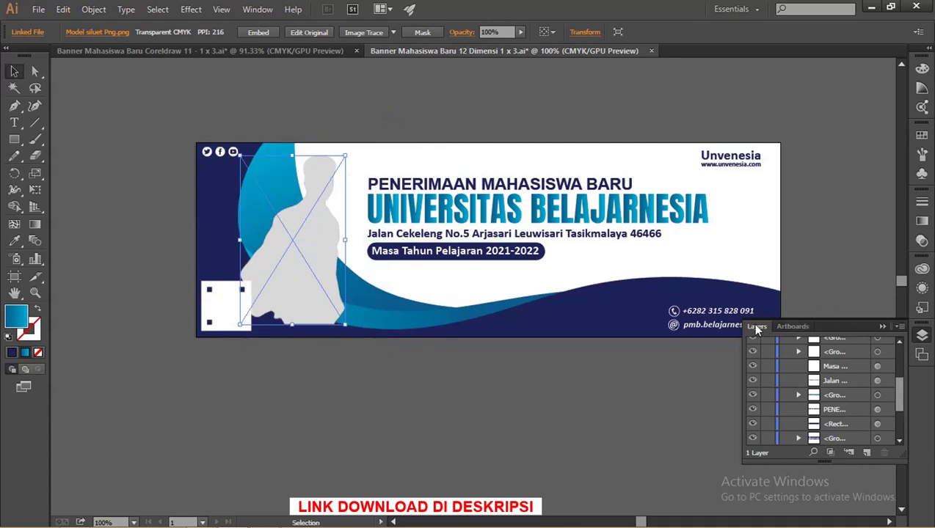
Reorder the silhouette's layer so its lower part sits behind the blue swoosh
drag(756, 331, 602, 149)
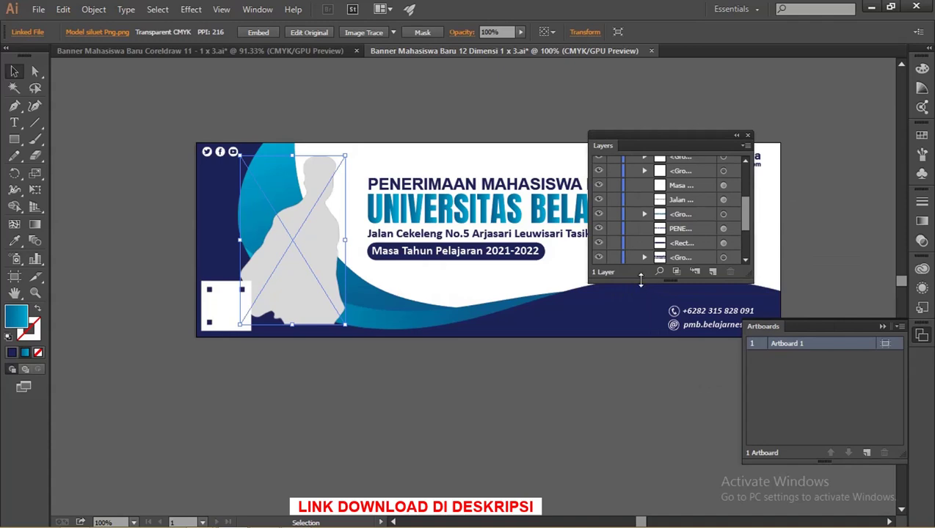
drag(640, 282, 641, 442)
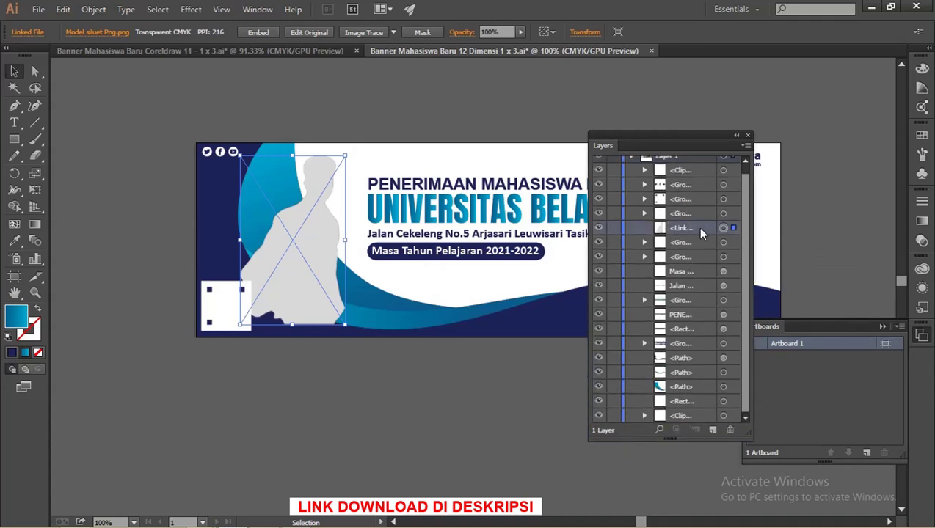
click(725, 228)
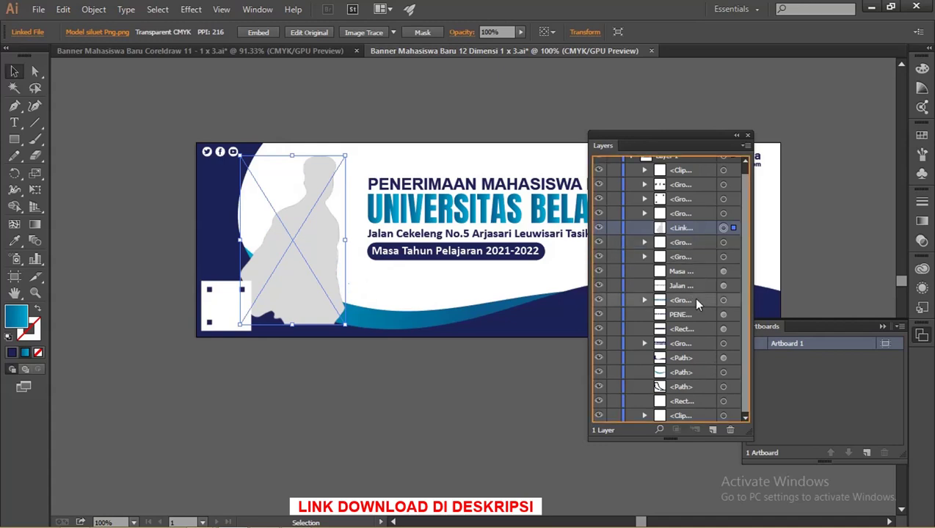
scroll(693, 298, up, 1)
drag(684, 235, 686, 385)
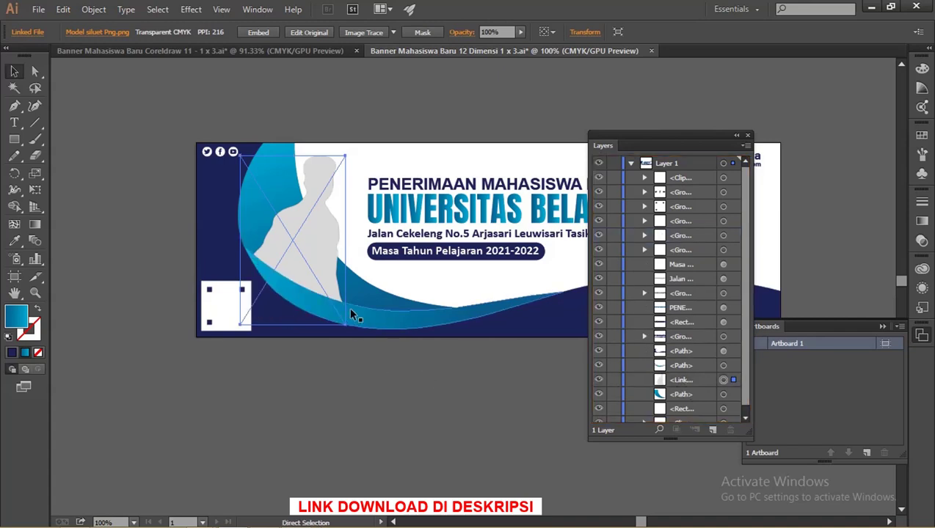
key(ctrl+z)
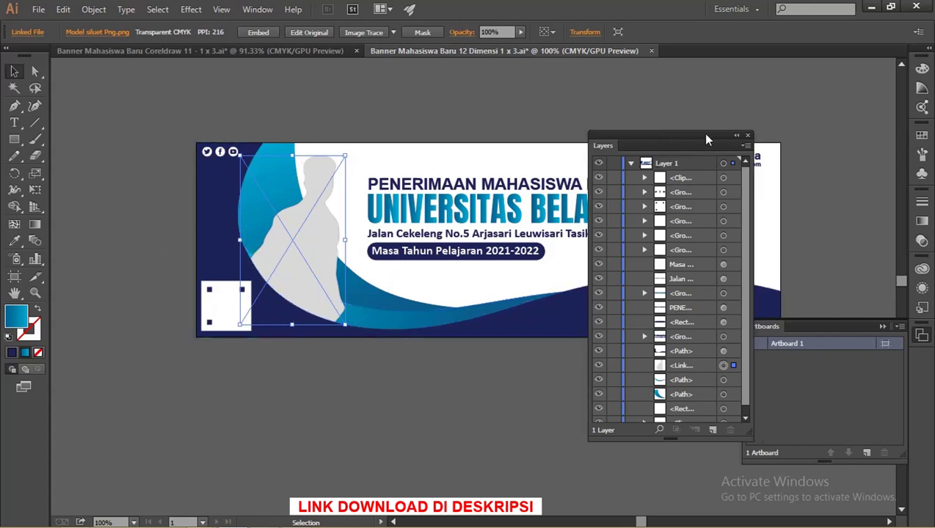
drag(704, 146, 872, 261)
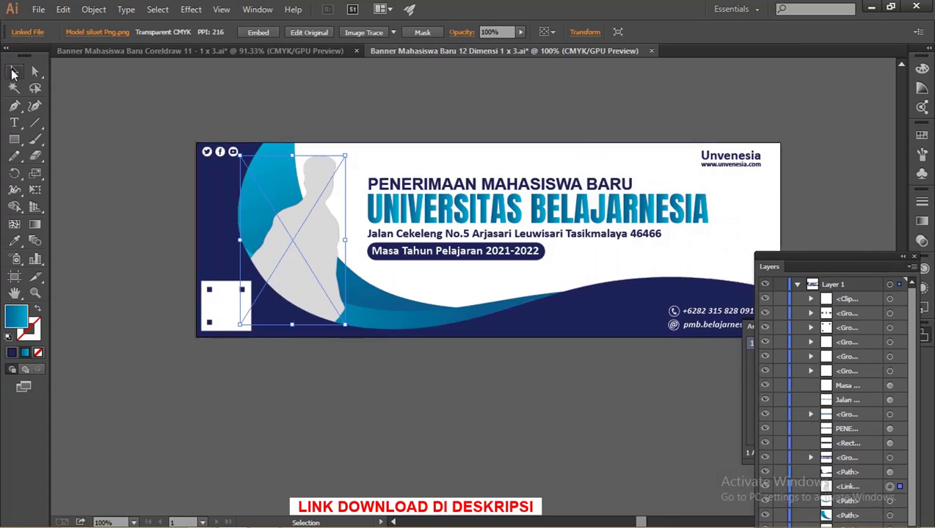
click(193, 104)
Copy the PENERIMAAN MAHASISWA BARU line to a spot below the banner
key(z)
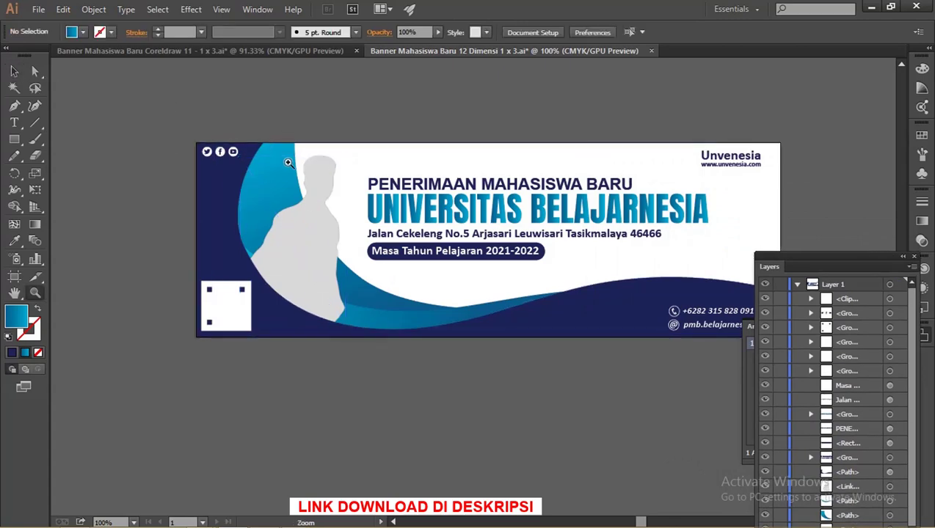
mouse_move(355, 135)
mouse_down()
mouse_move(319, 156)
mouse_move(313, 193)
mouse_up()
click(13, 71)
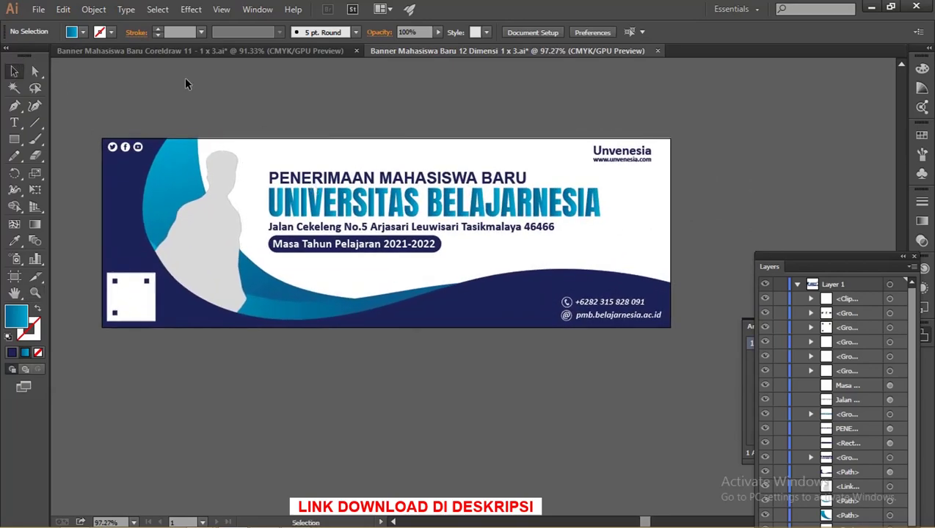
click(277, 197)
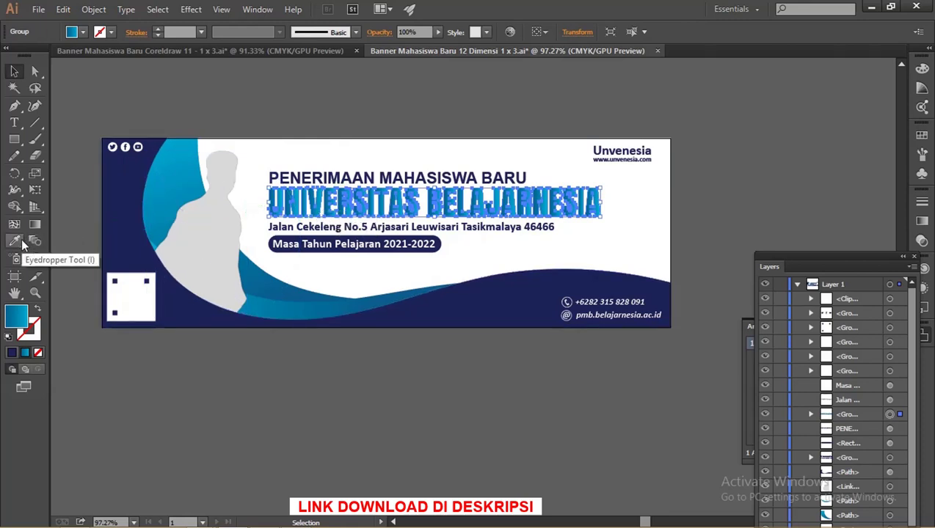
click(348, 126)
drag(349, 129, 353, 105)
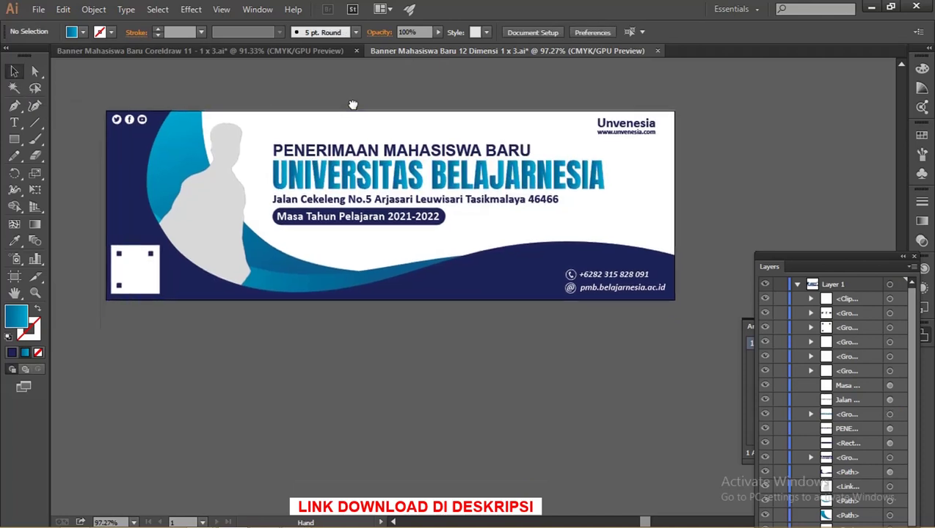
click(349, 152)
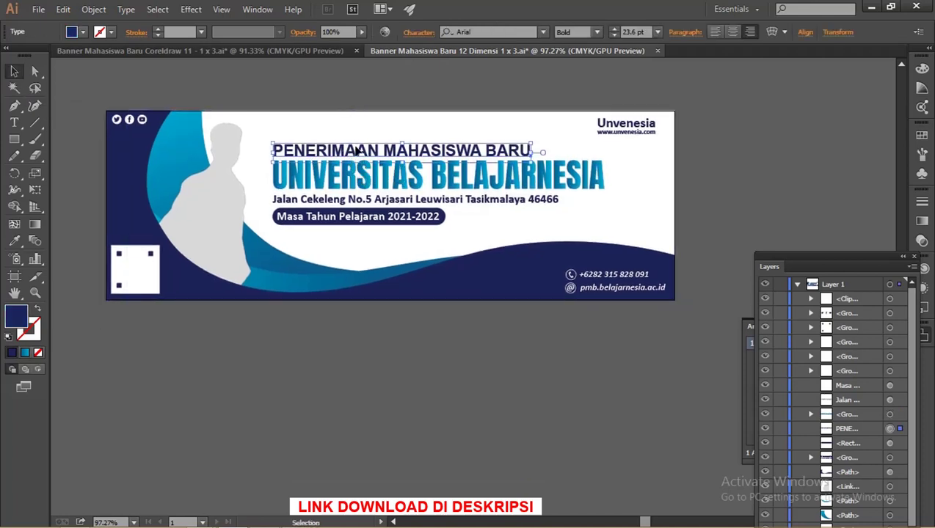
mouse_move(350, 151)
alt+mouse_down()
mouse_move(329, 334)
mouse_move(341, 365)
alt+mouse_up()
Replace the copied line's text with UNIVERSITAS TINGGI
key(t)
click(342, 360)
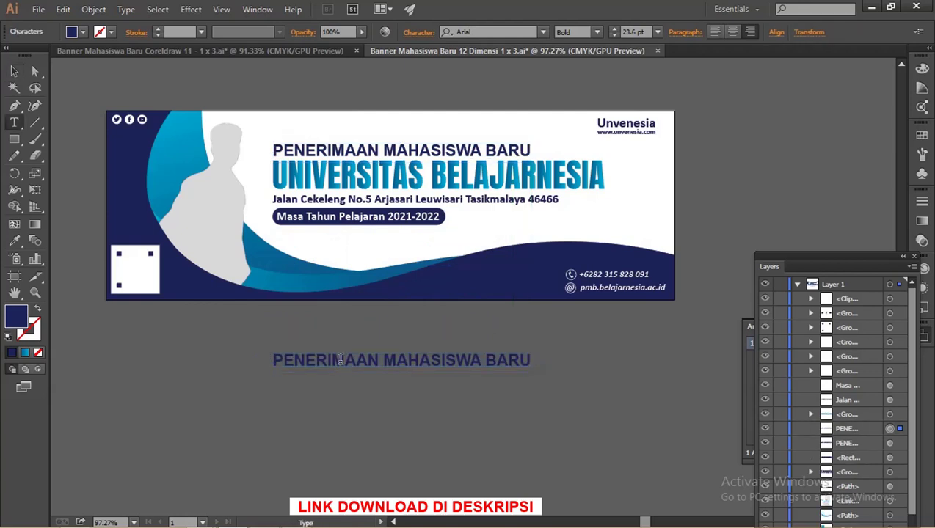
key(ctrl+a)
text(UNI)
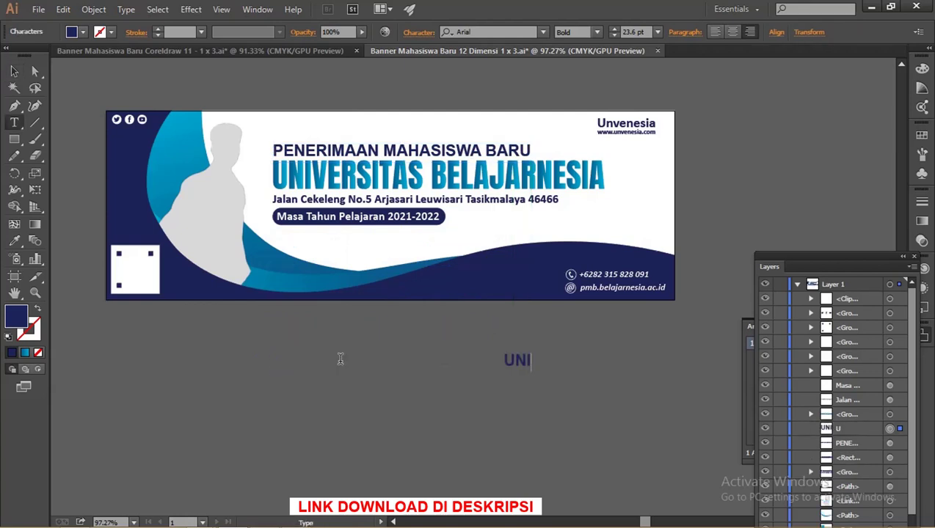
text(VERSITA)
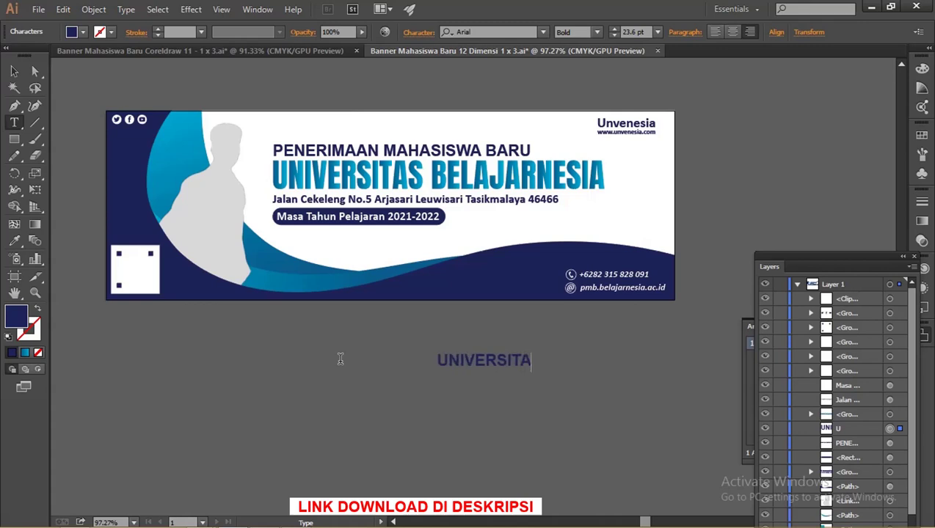
text(R)
key(BackSpace)
key(BackSpace)
text(S)
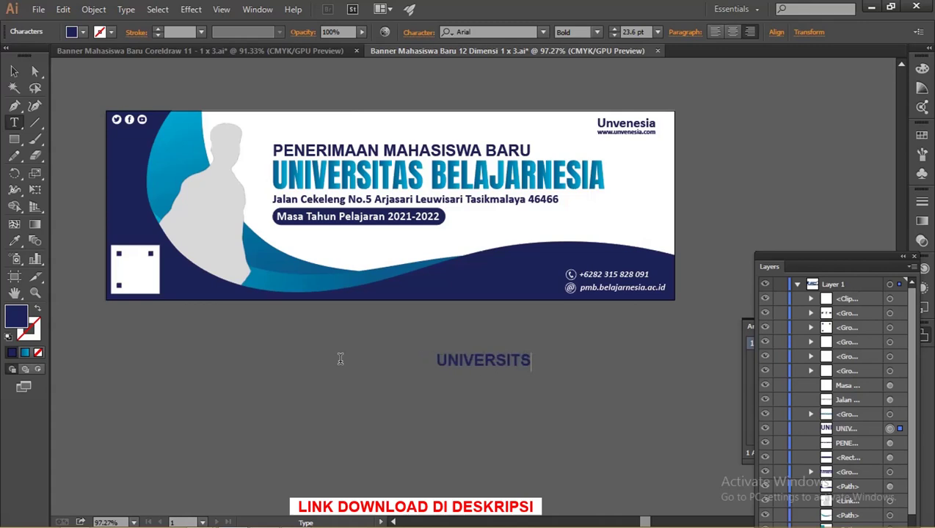
key(BackSpace)
text(AS TI)
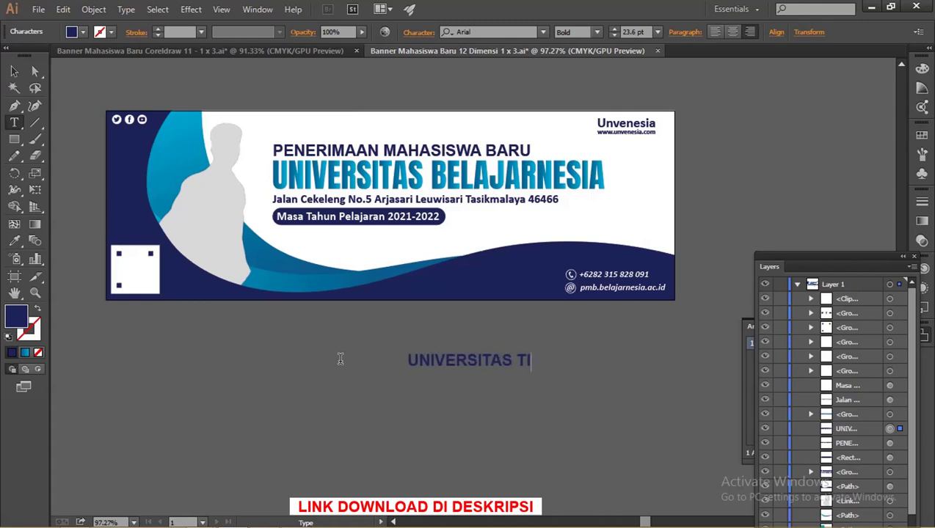
text(NGGI)
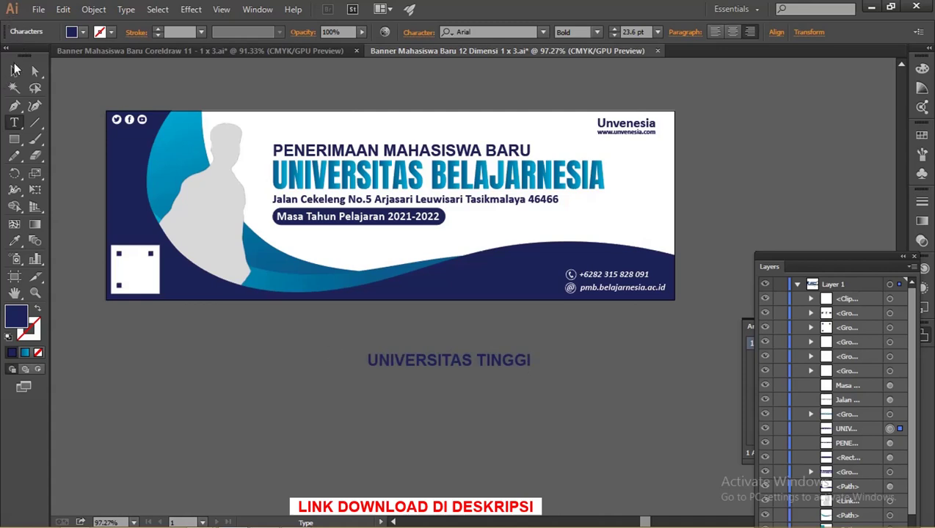
click(14, 71)
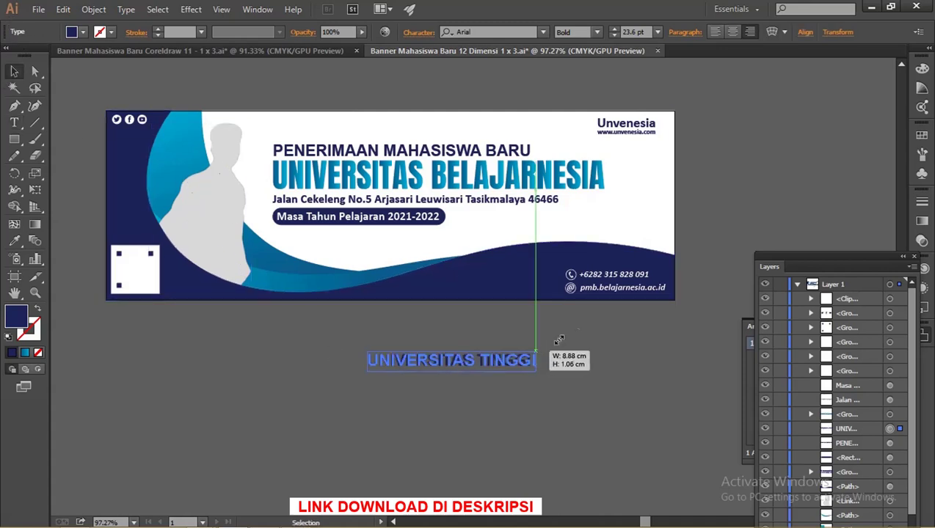
Enlarge the UNIVERSITAS TINGGI text, set it in Anton Regular, and shift it left
drag(535, 350, 727, 328)
drag(620, 358, 502, 358)
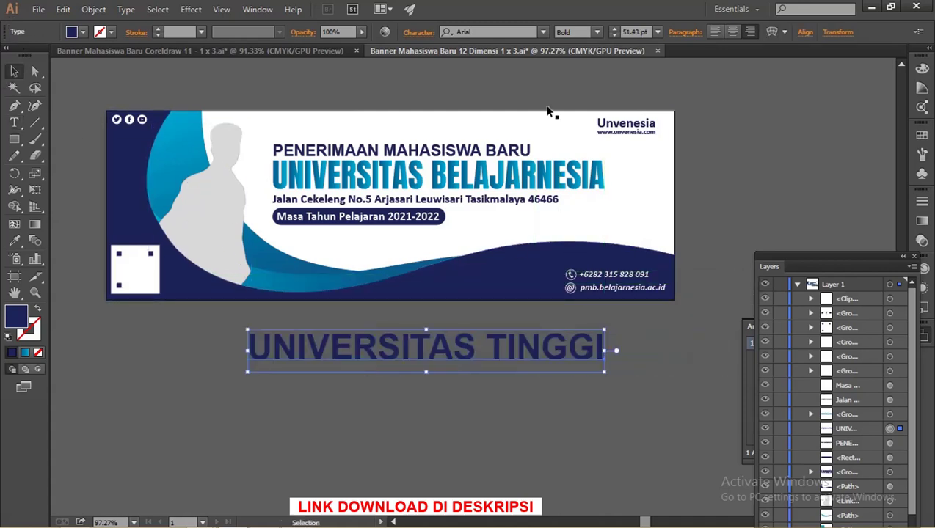
click(496, 31)
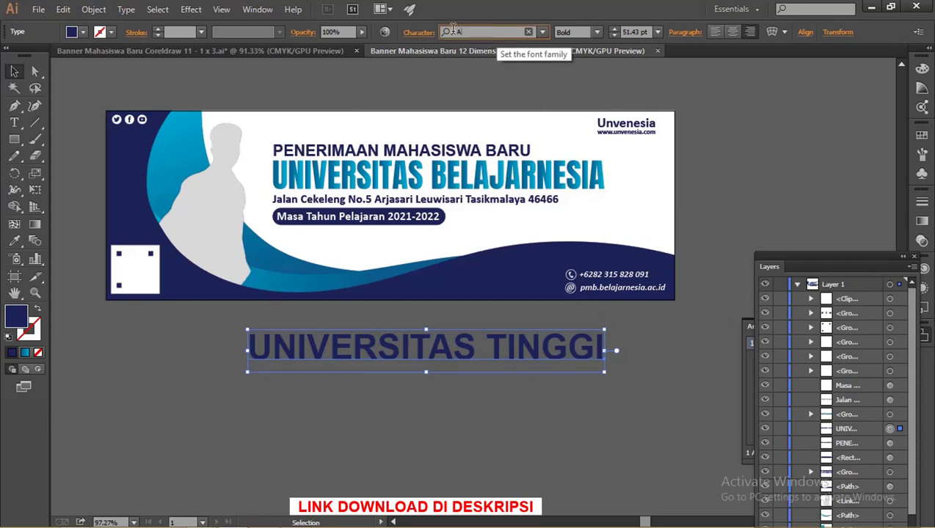
click(482, 73)
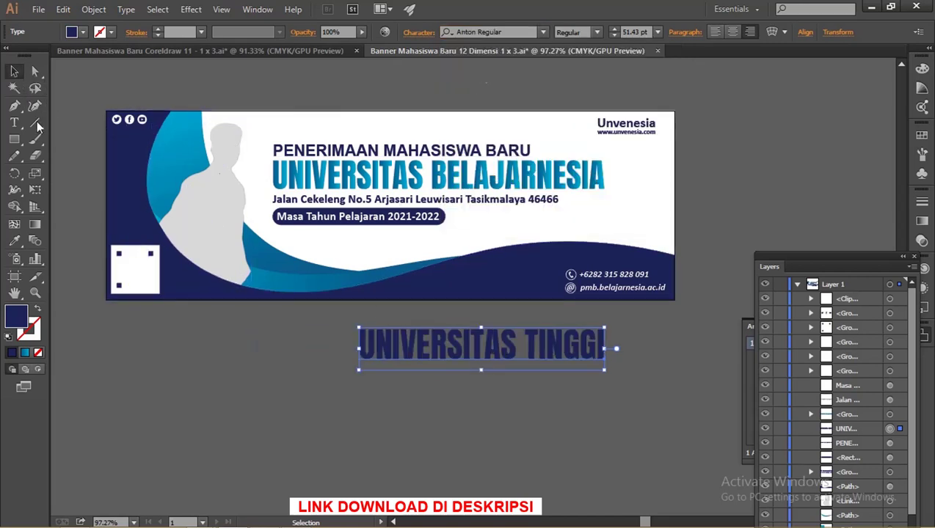
drag(508, 353, 433, 343)
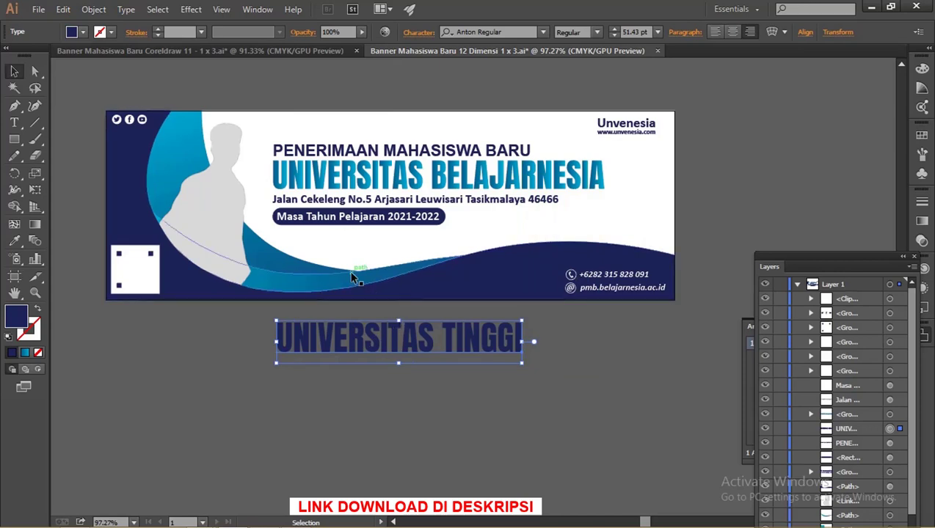
Copy the heading's fill onto the text with the Eyedropper and convert it to outlines
key(i)
click(377, 178)
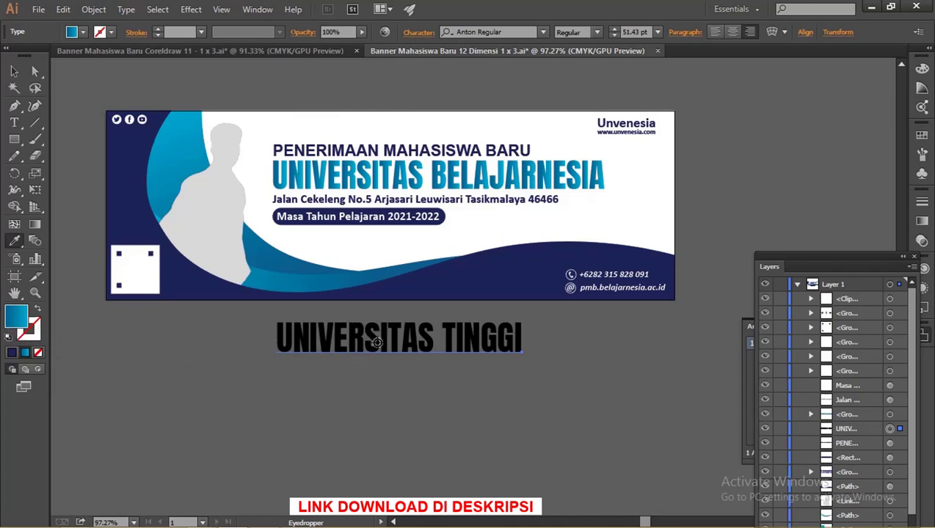
right_click(381, 342)
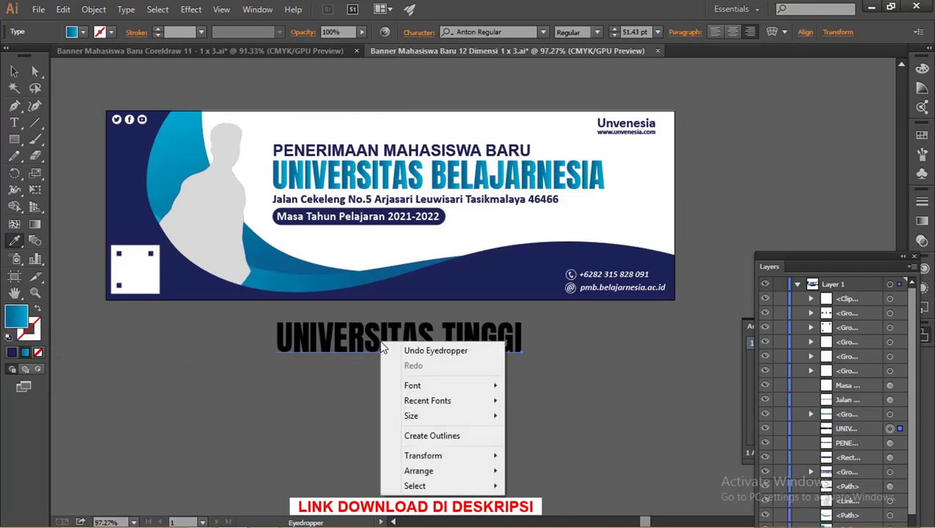
click(443, 438)
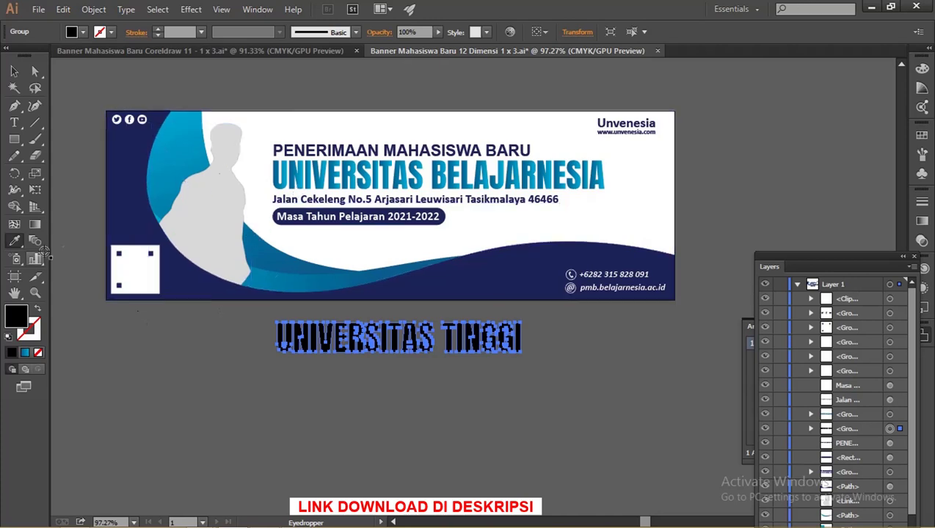
Eyedrop the UNIVERSITAS heading's cyan-to-blue gradient onto the UNIVERSITAS TINGGI outlines and check it up close
click(15, 243)
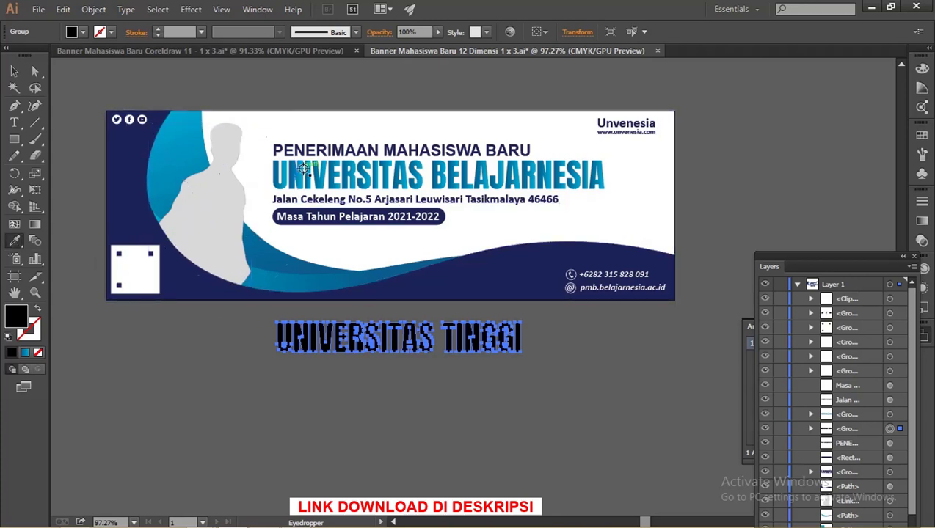
click(295, 176)
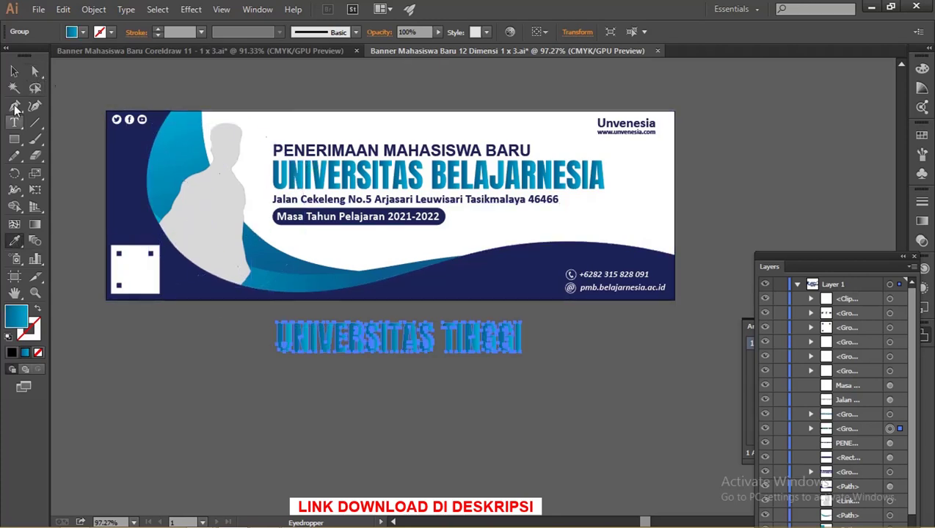
ctrl+click(267, 371)
ctrl+space+click(278, 320)
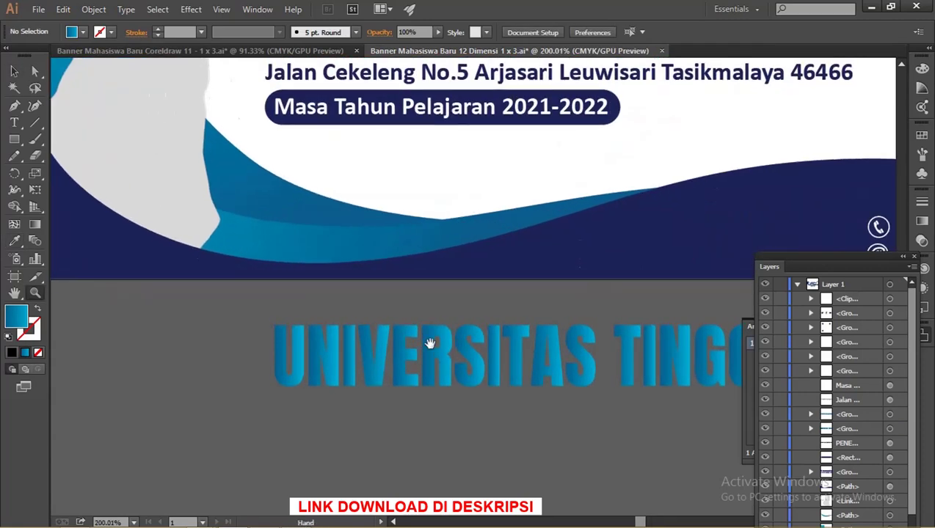
drag(429, 344, 391, 337)
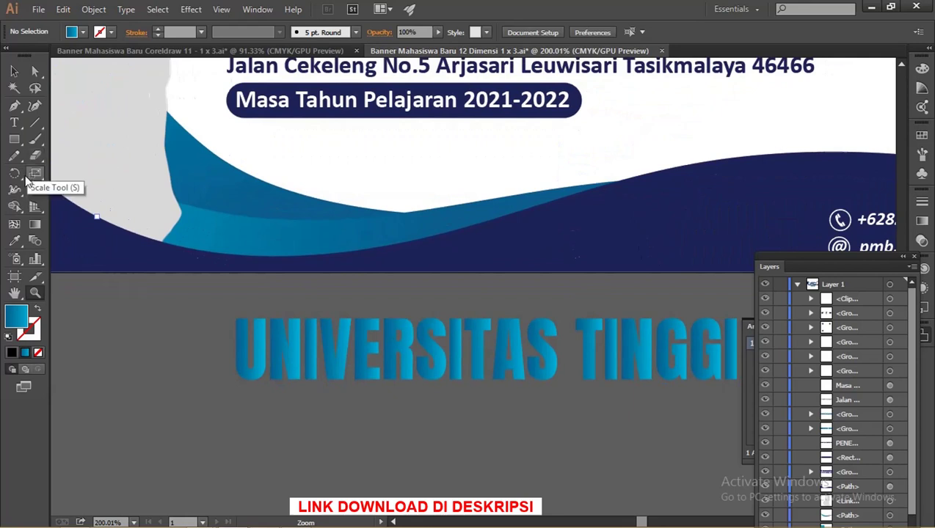
click(34, 224)
click(278, 347)
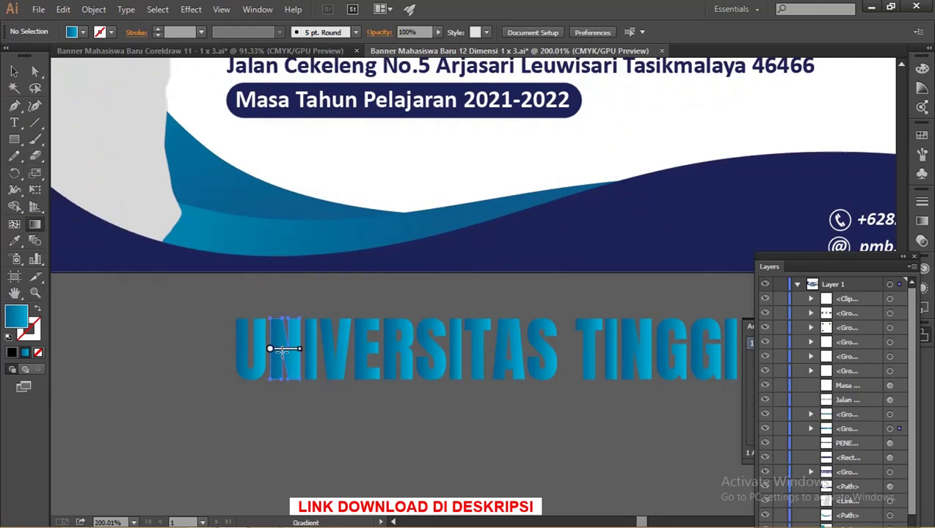
click(14, 71)
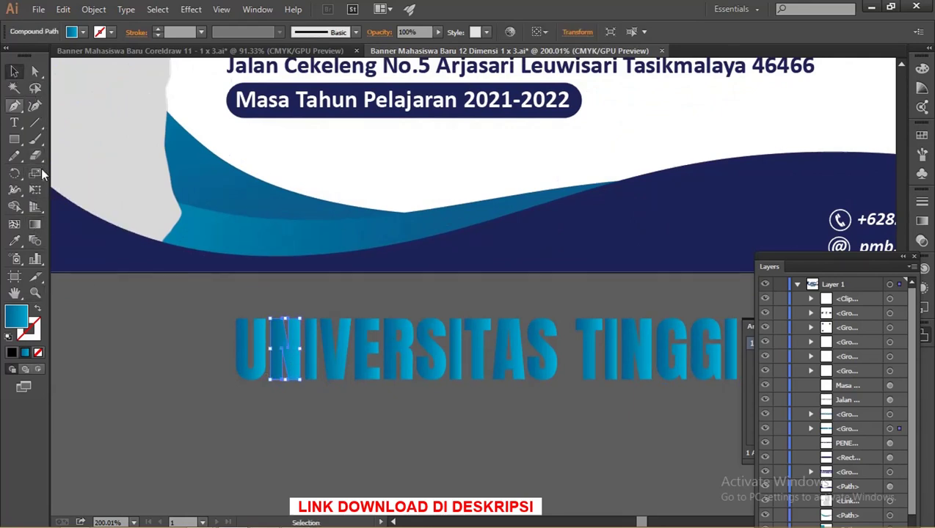
click(332, 361)
mouse_move(330, 357)
mouse_down()
mouse_move(369, 291)
mouse_move(348, 302)
mouse_up()
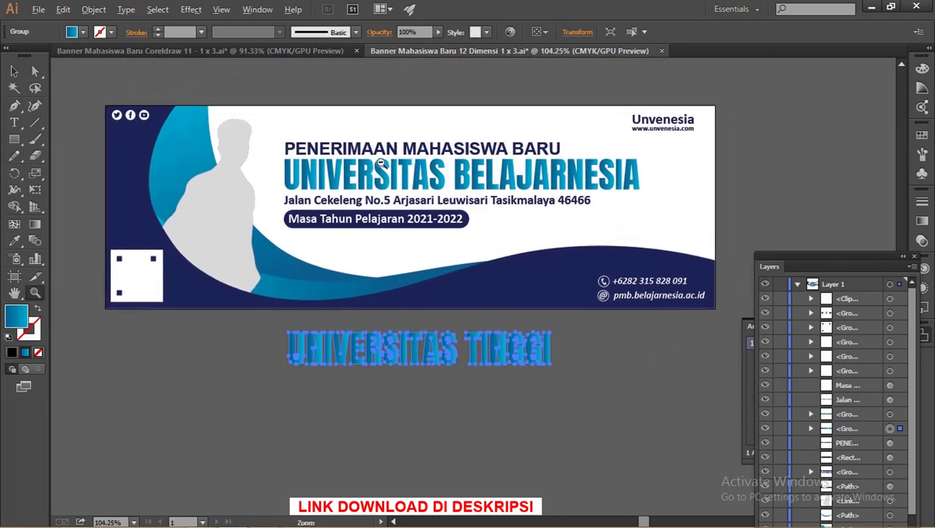
key(alt+Tab)
Open Banner Mahasiswa Baru 10 Dimensi 1 x 3-01.psd from the Banner Mahasiswa Baru 12 Photoshop folder
key(BackSpace)
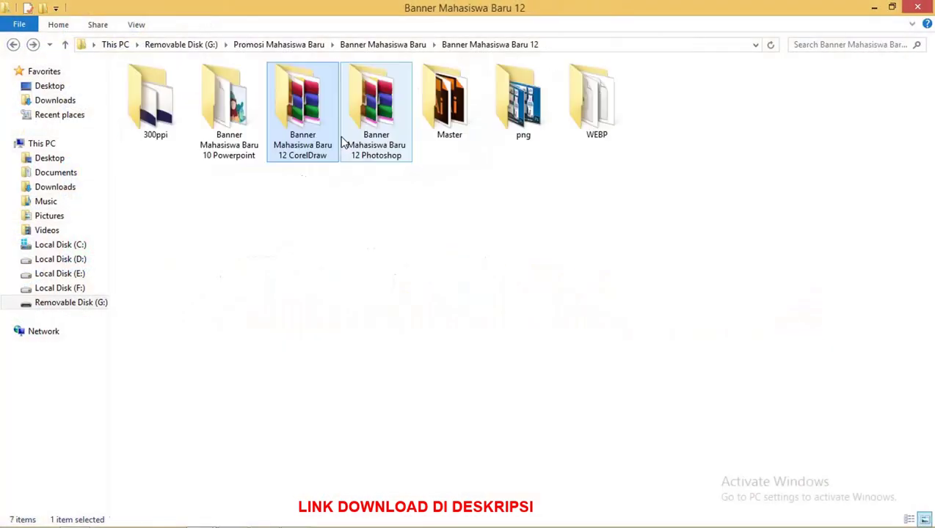
double_click(360, 121)
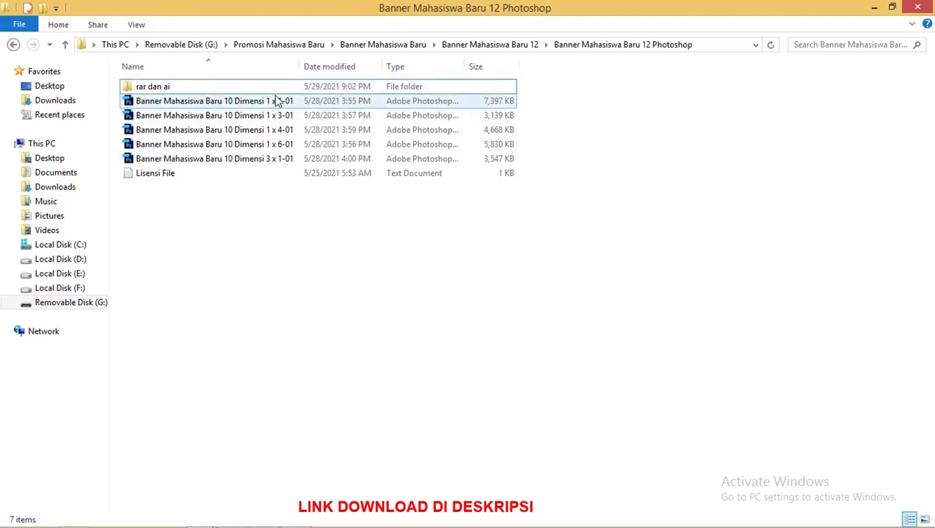
click(248, 117)
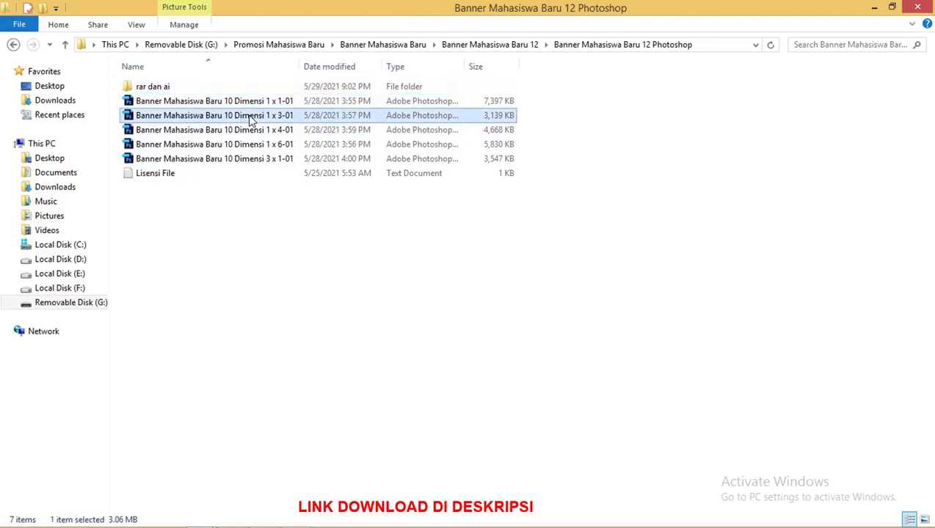
double_click(244, 117)
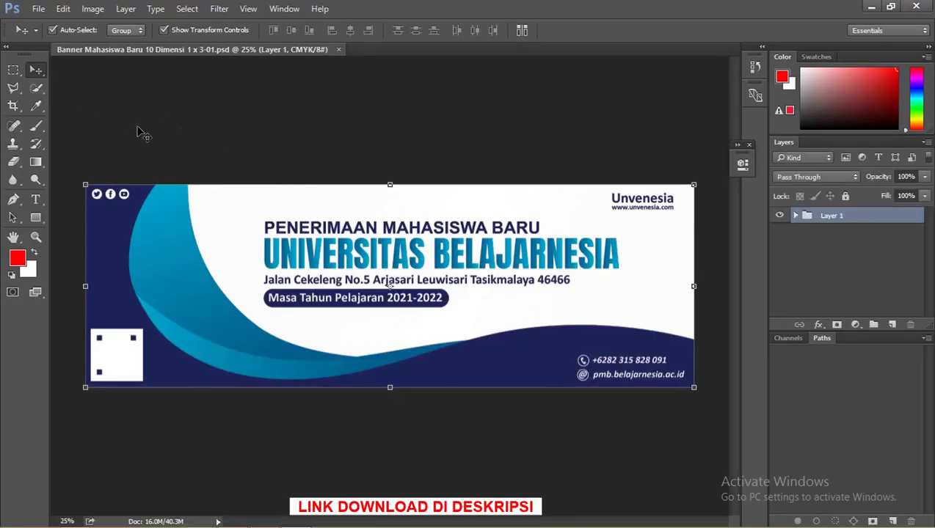
Ungroup the Layer 1 group into its separate layers
click(195, 134)
key(z)
drag(309, 160, 301, 178)
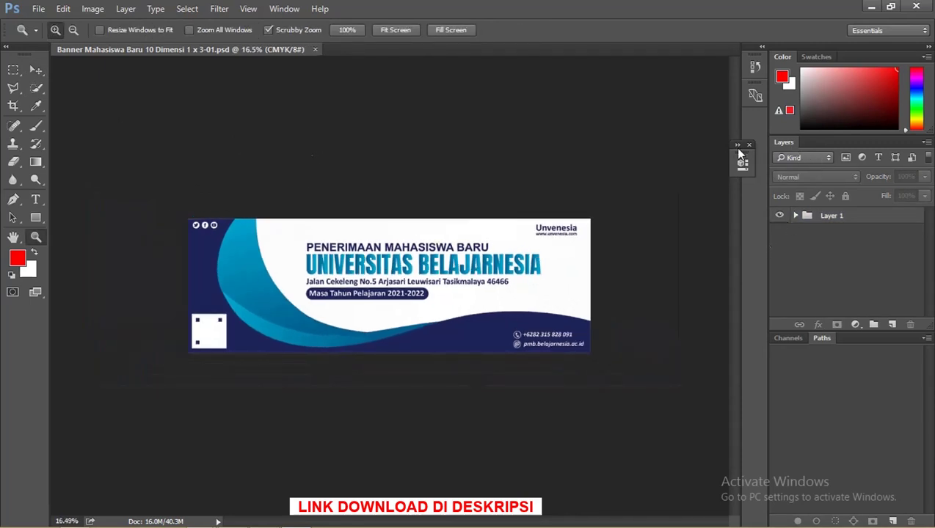
drag(772, 147, 622, 136)
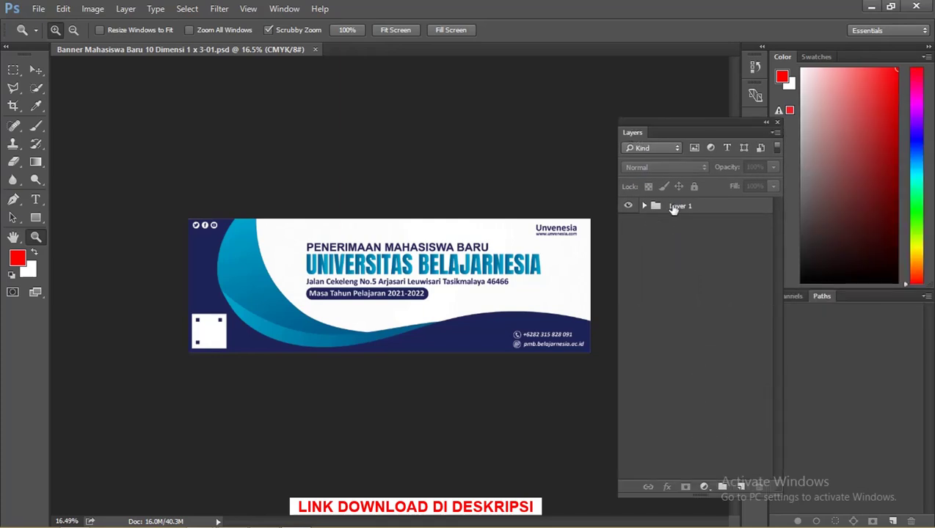
right_click(671, 207)
key(Escape)
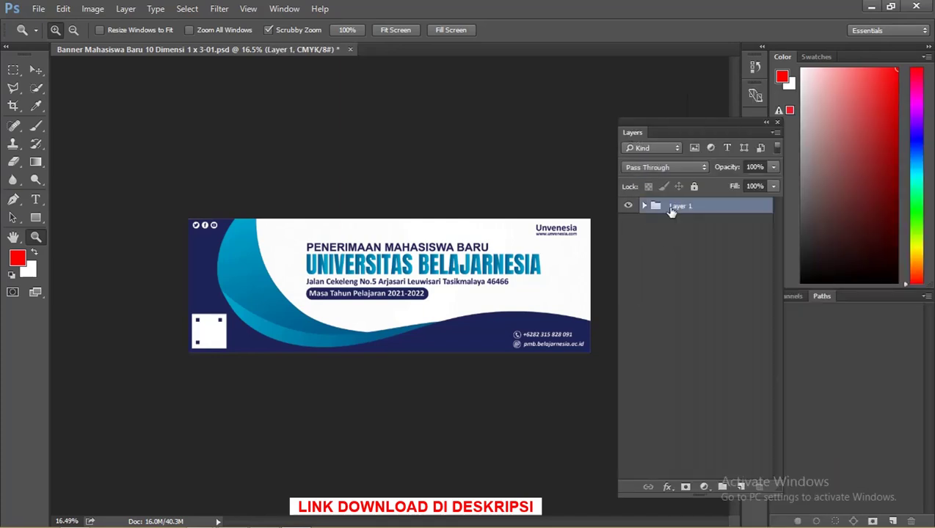
right_click(671, 208)
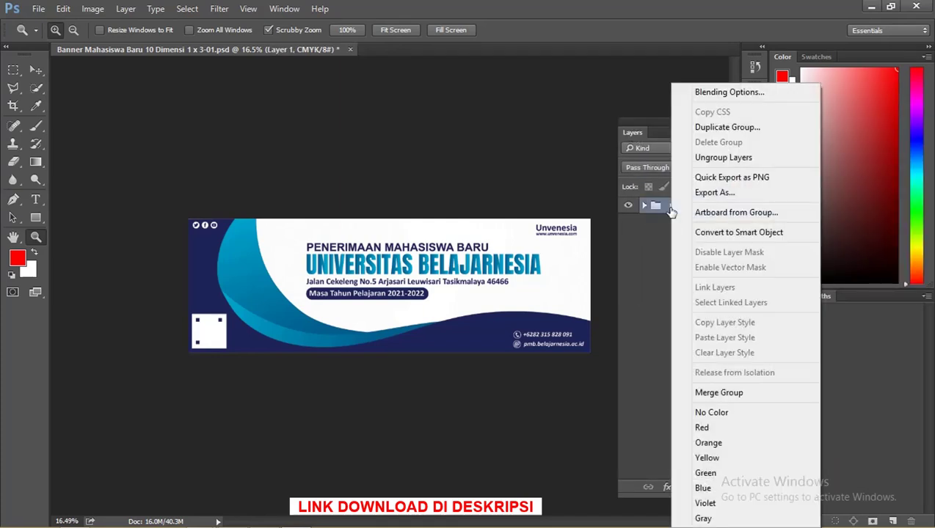
click(712, 160)
Ungroup the inner groups, then toggle the website and phone-number text layers to identify them
click(690, 343)
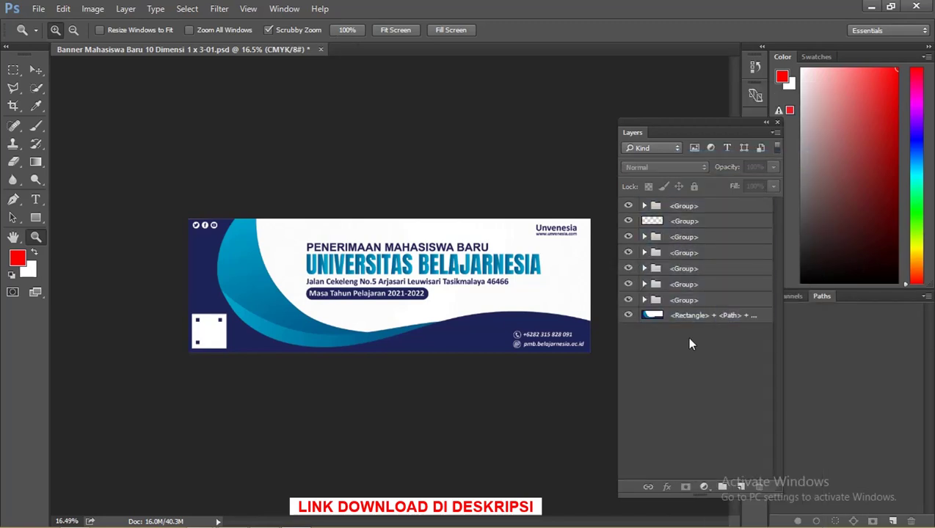
click(692, 238)
shift+click(699, 300)
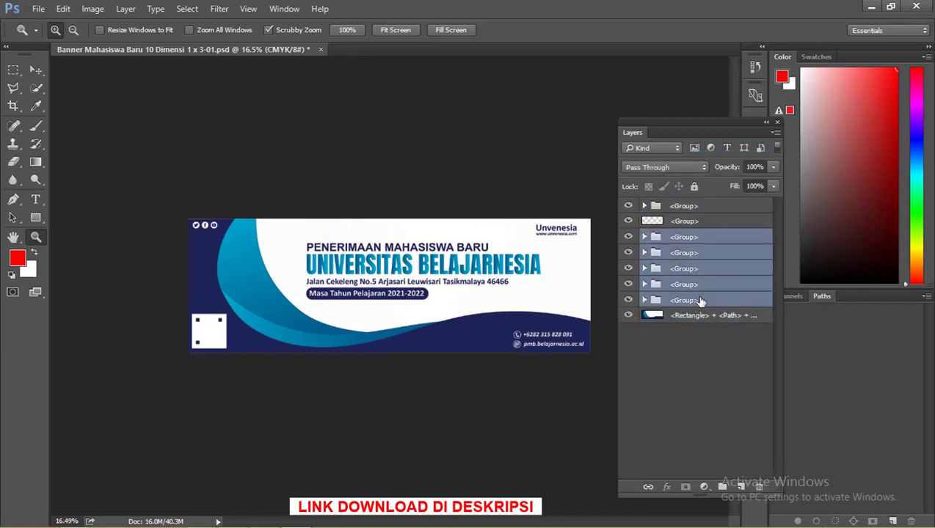
right_click(699, 301)
click(741, 158)
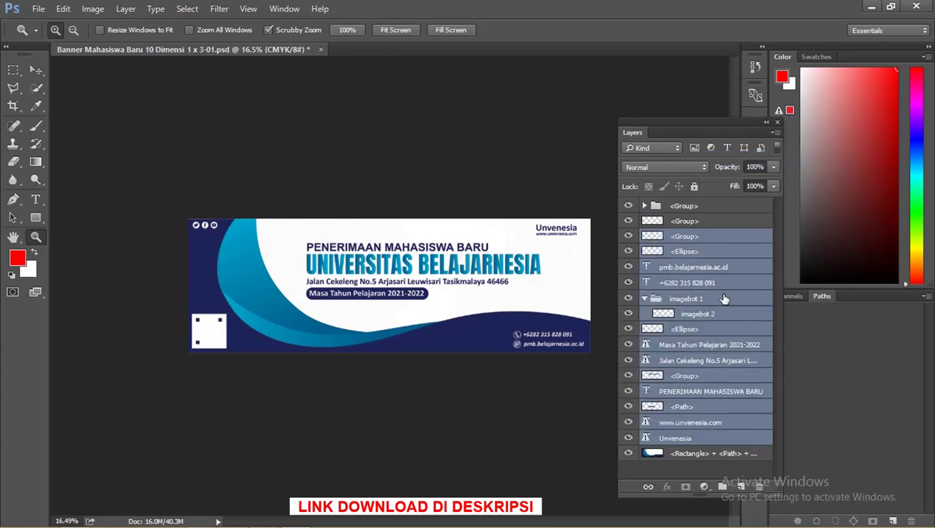
click(651, 300)
click(629, 268)
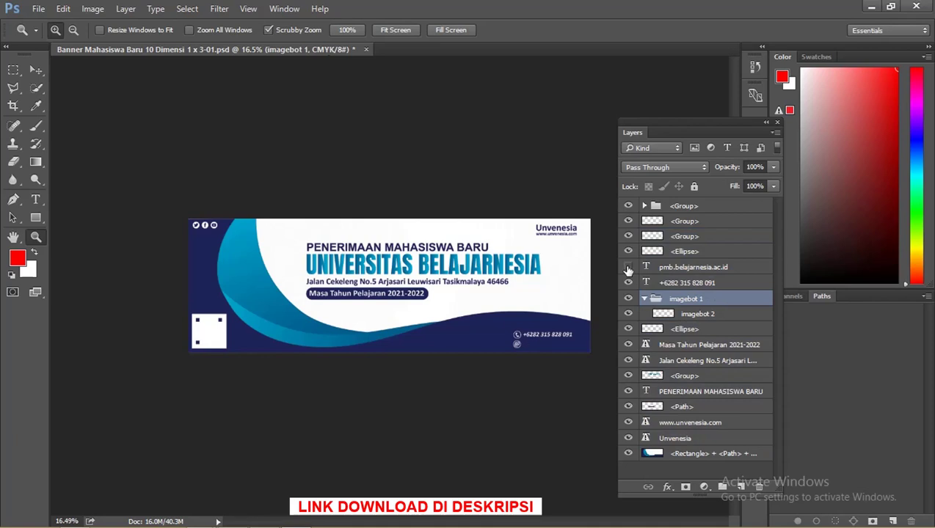
click(629, 269)
click(628, 283)
Check the phone, address and Masa Tahun Pelajaran lines, then select the UNIVERSITAS BELAJARNESIA group
double_click(647, 283)
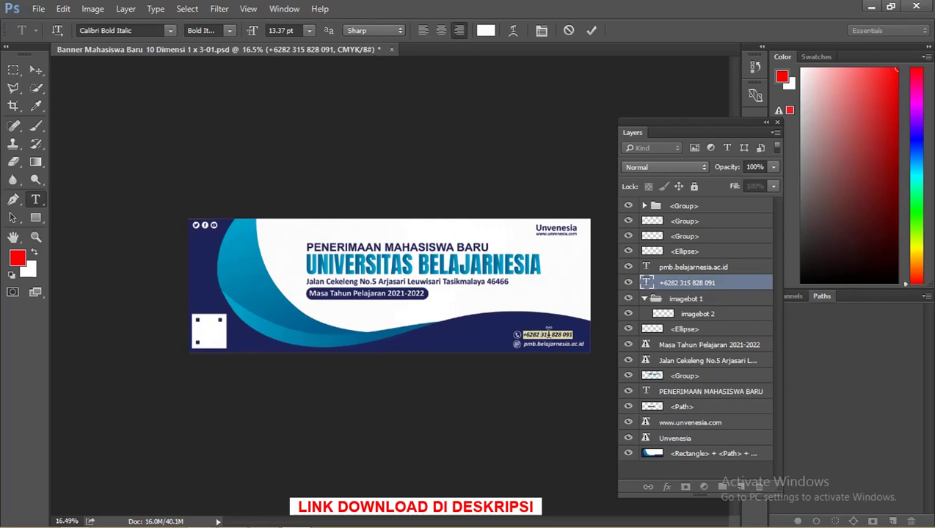
double_click(646, 361)
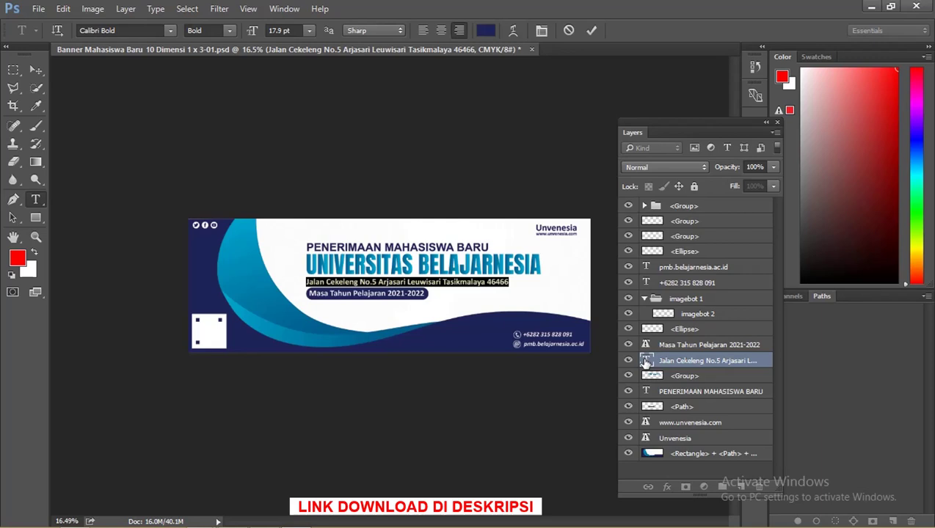
double_click(646, 345)
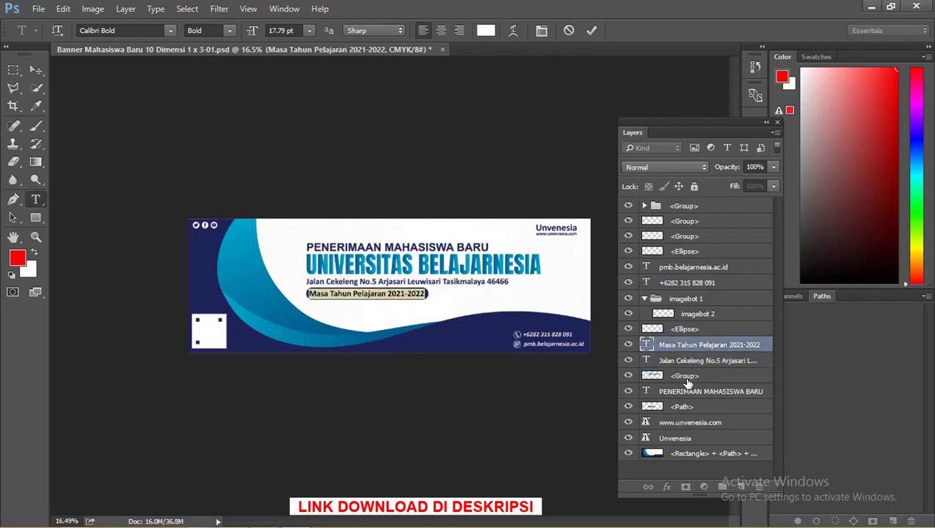
click(628, 376)
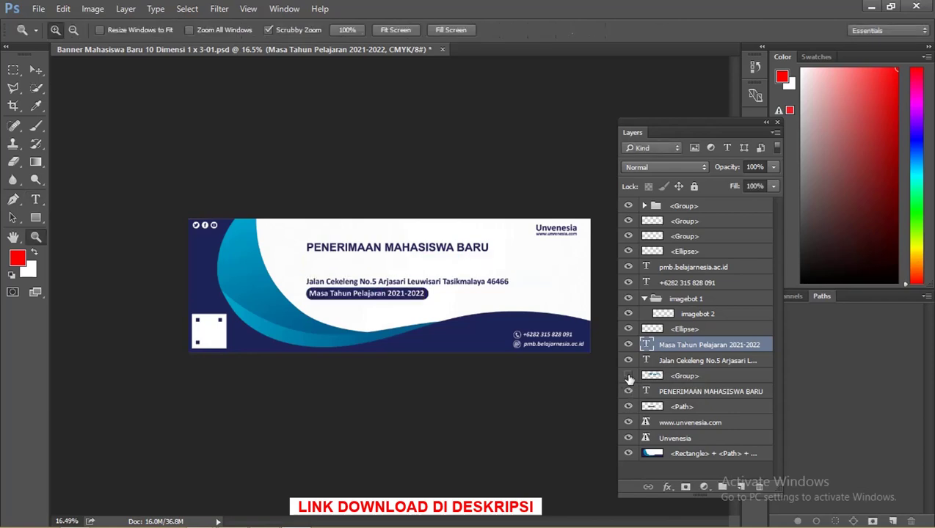
click(629, 375)
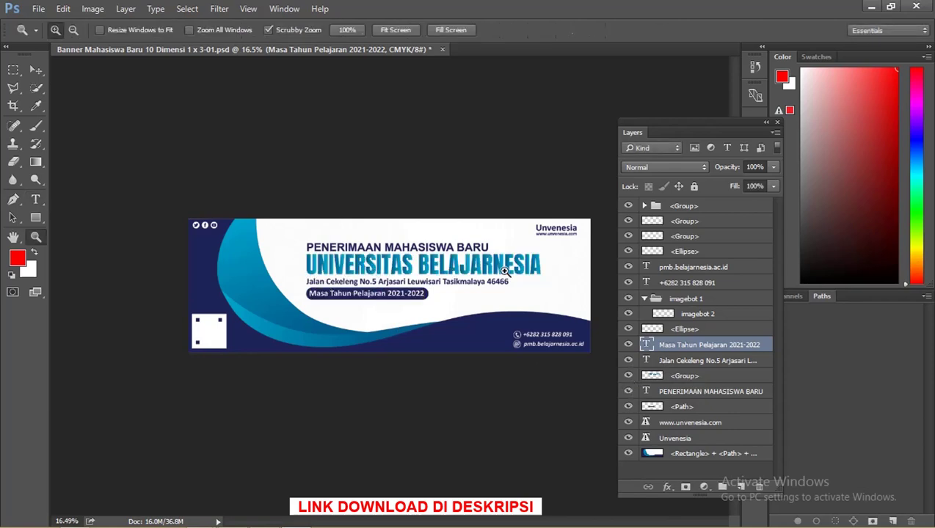
click(712, 367)
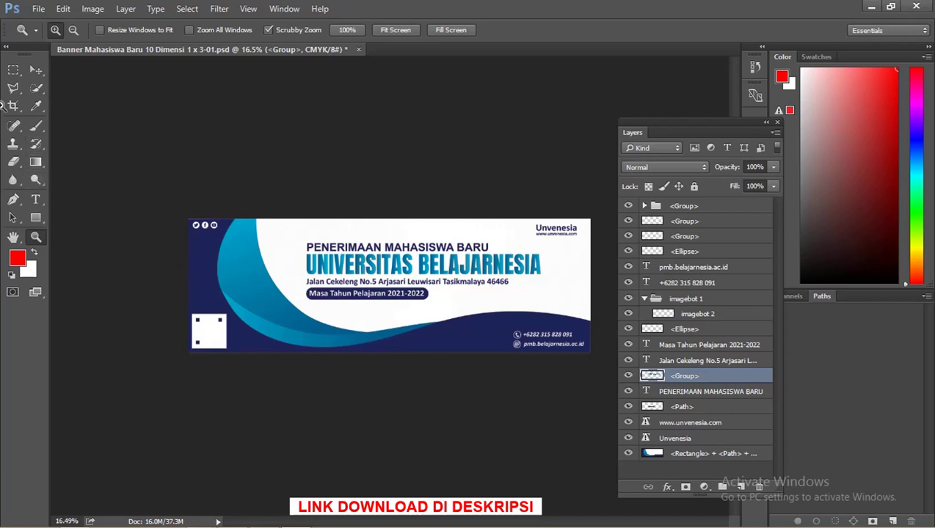
Duplicate the PENERIMAAN MAHASISWA BARU text layer with Ctrl+J
click(35, 69)
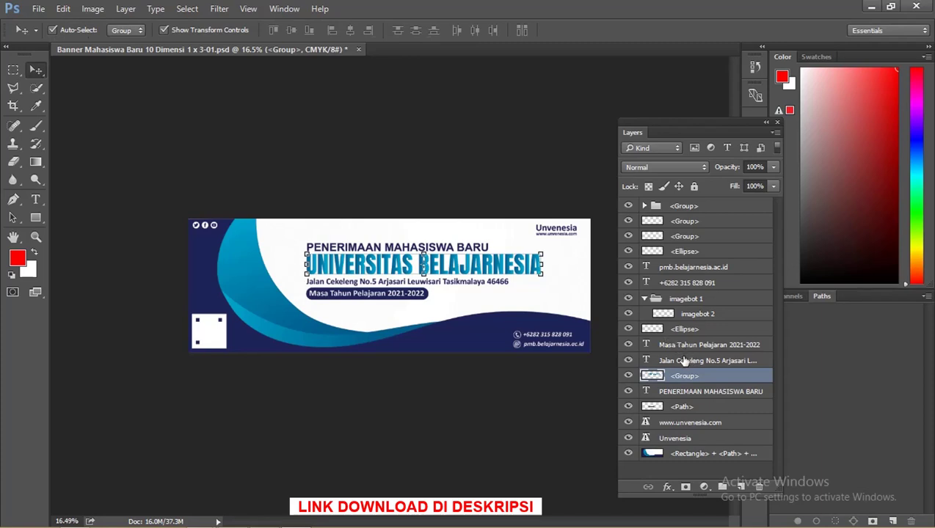
click(684, 360)
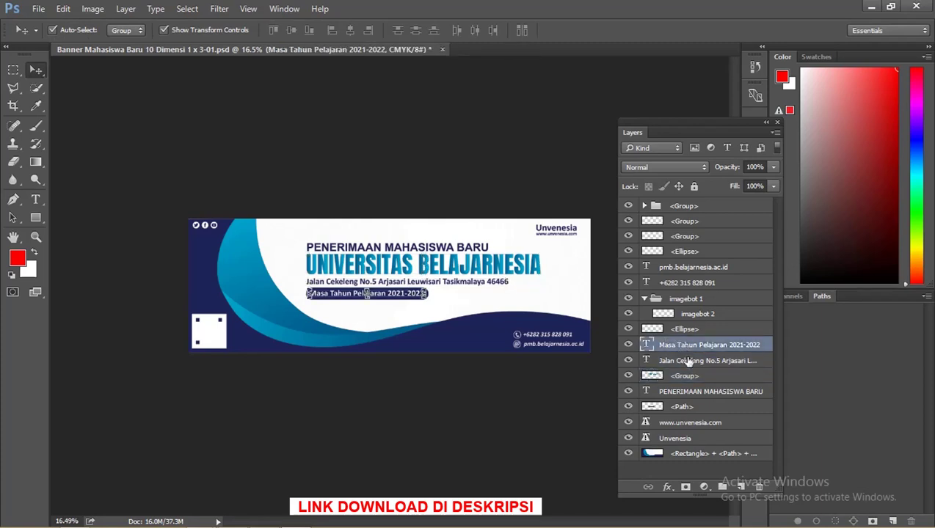
click(688, 360)
click(696, 391)
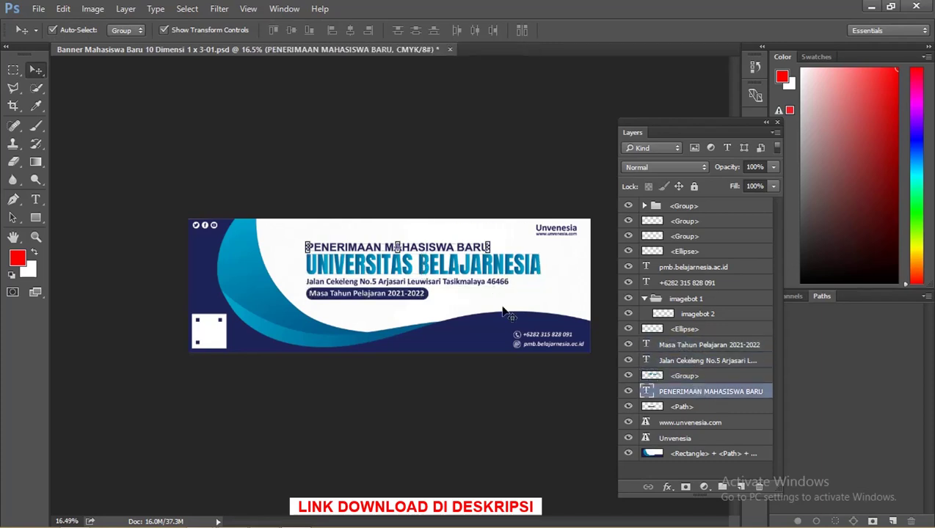
key(ctrl+j)
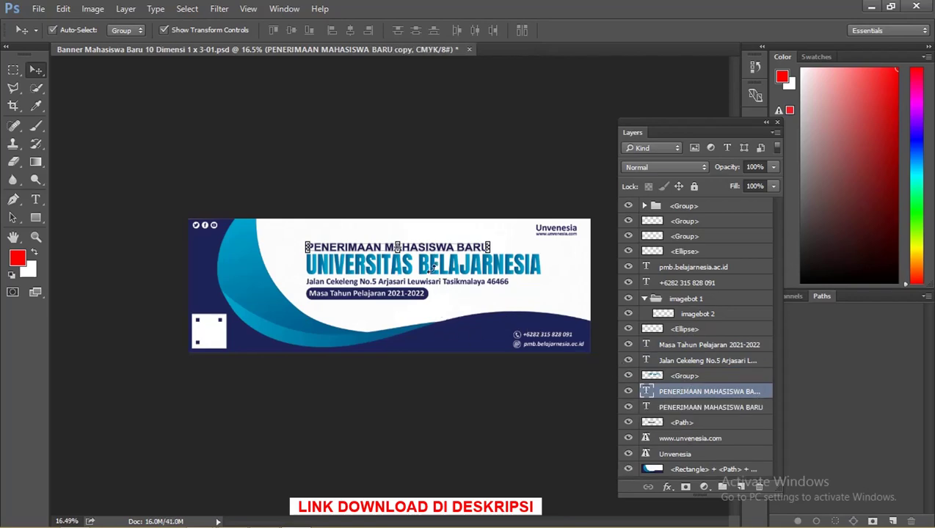
Zoom in on the heading and open Blending Options for the PENERIMAAN copy layer
key(z)
mouse_move(433, 268)
mouse_down()
mouse_move(479, 258)
mouse_move(373, 196)
mouse_move(428, 208)
mouse_up()
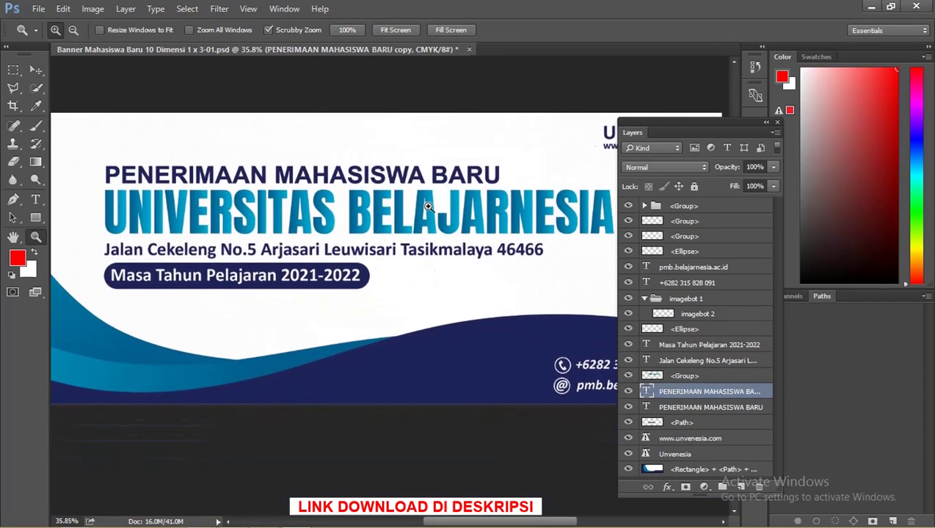
key(v)
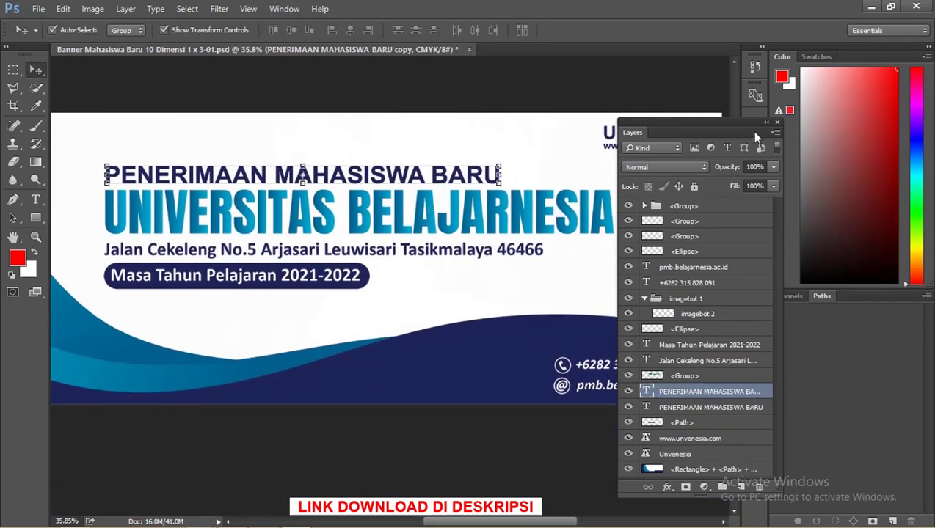
drag(752, 132, 833, 130)
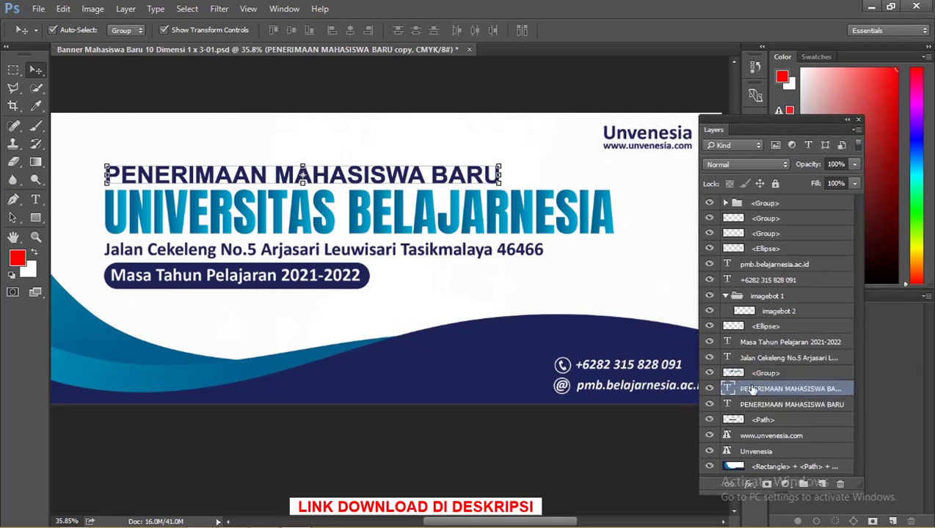
right_click(757, 393)
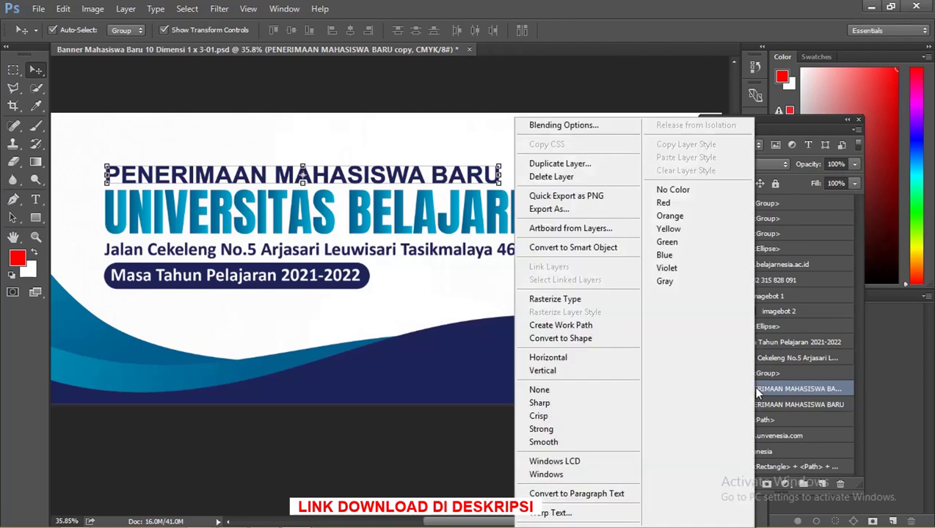
click(555, 132)
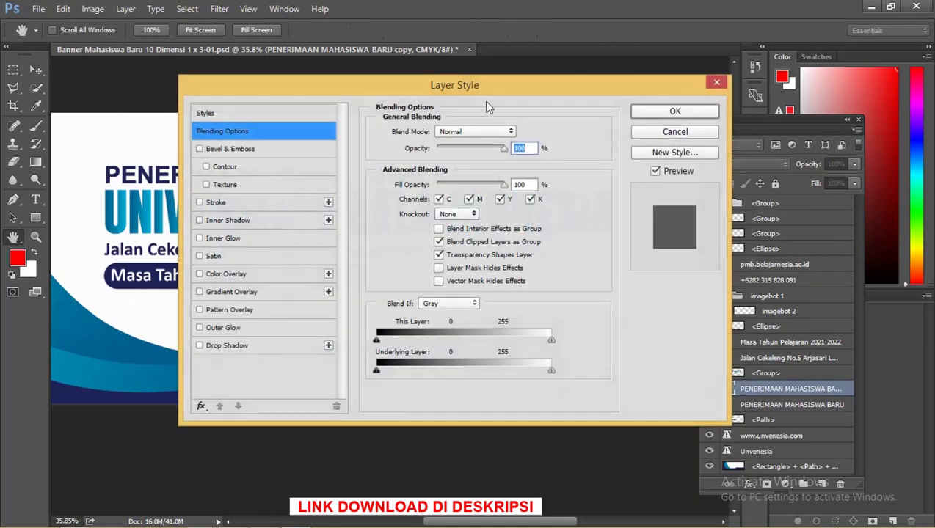
Add a Gradient Overlay to the copy and set its left stop to dark blue 00719d
drag(484, 93, 822, 82)
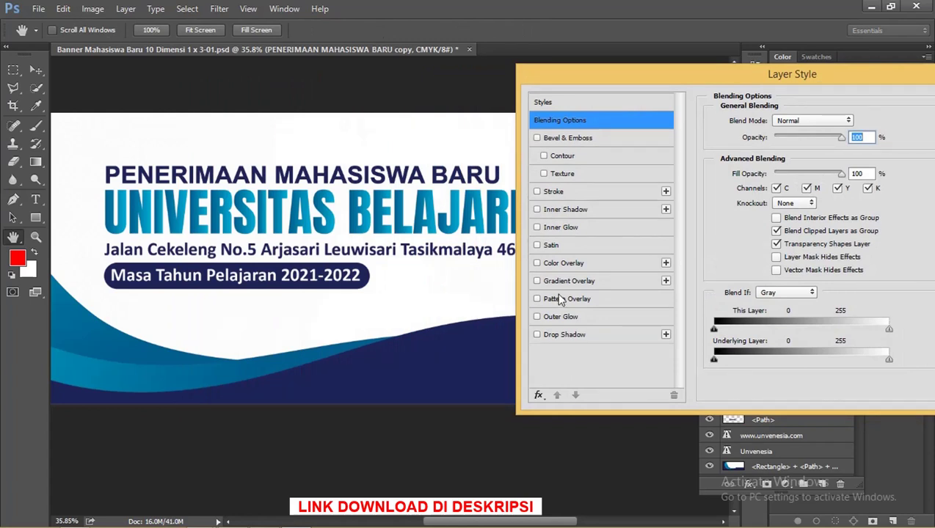
click(605, 285)
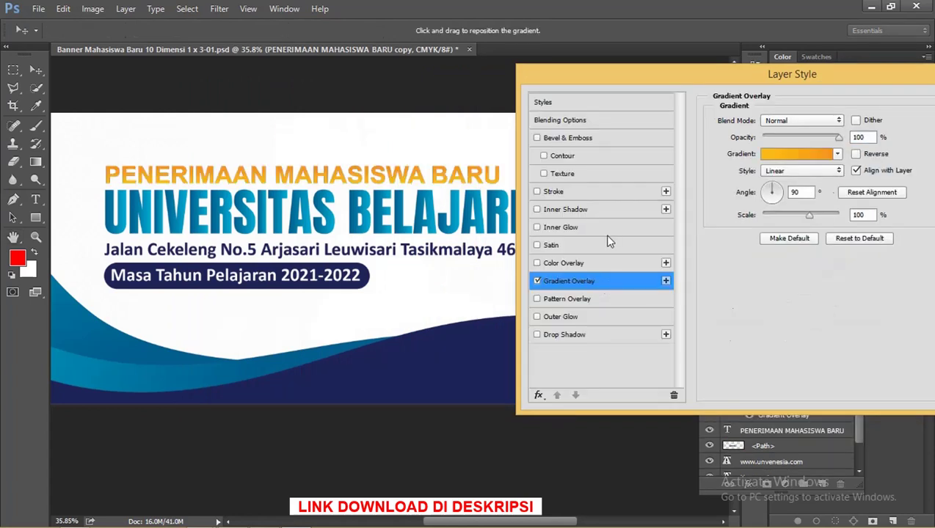
click(800, 156)
drag(609, 94, 668, 103)
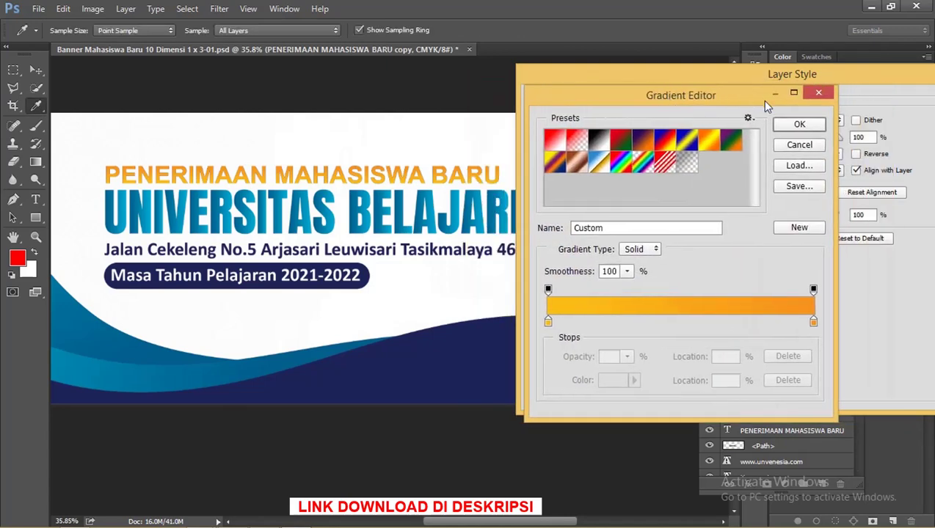
click(820, 94)
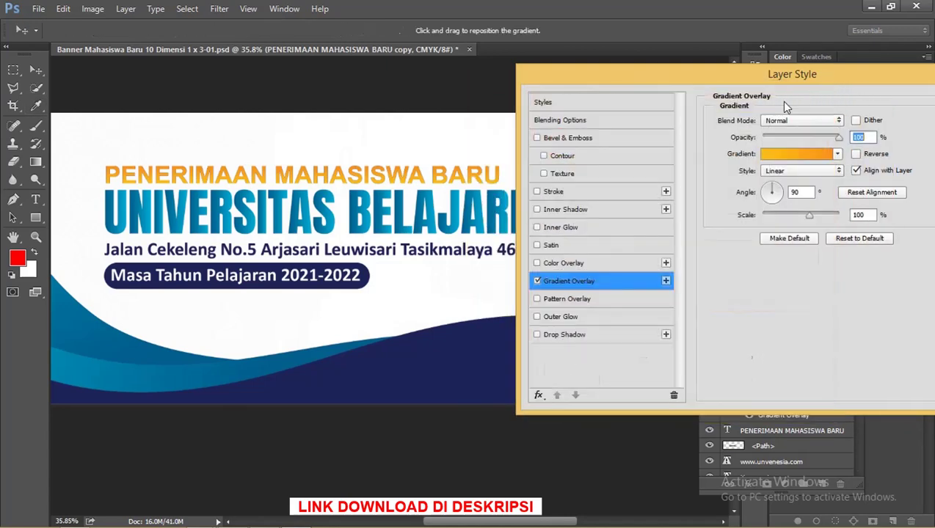
click(790, 160)
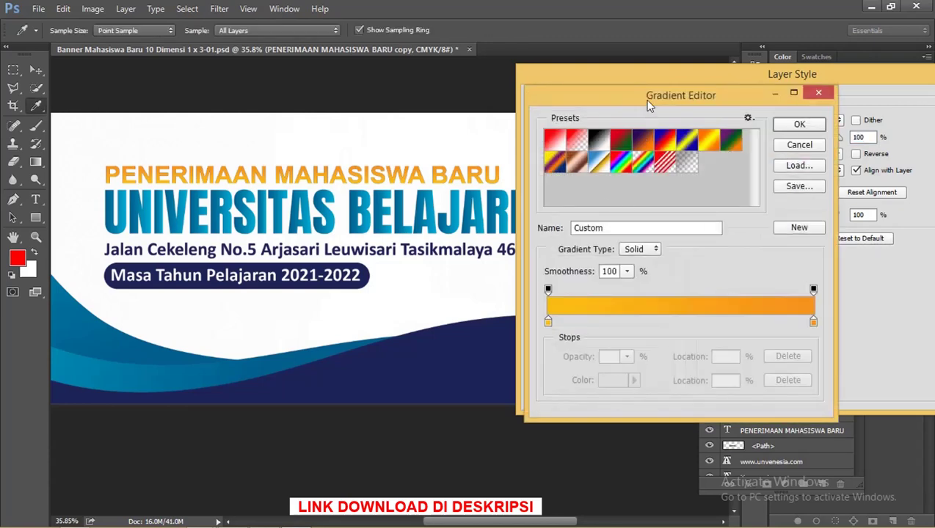
drag(649, 107, 737, 87)
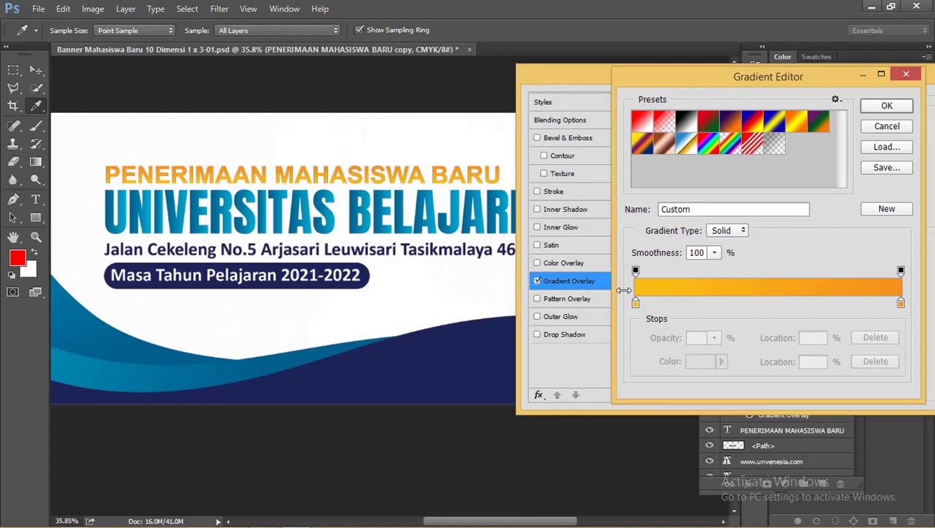
click(635, 305)
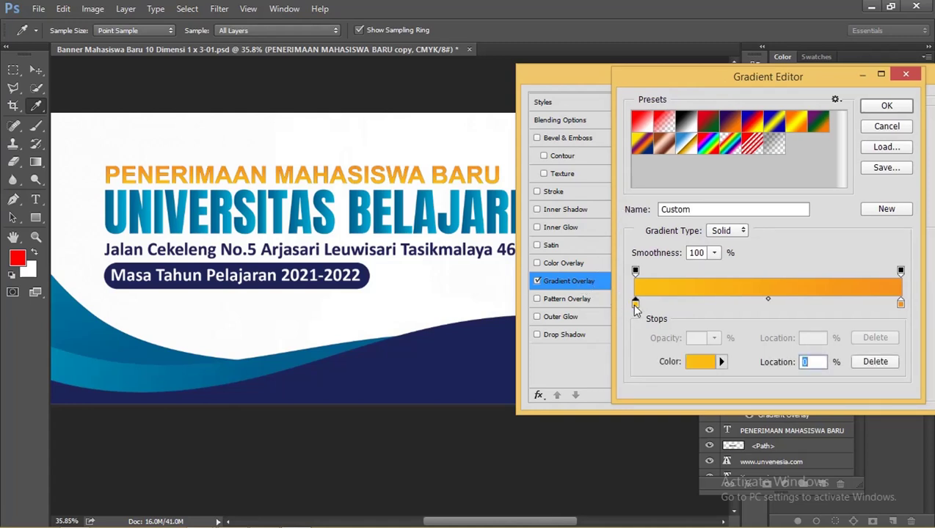
double_click(636, 304)
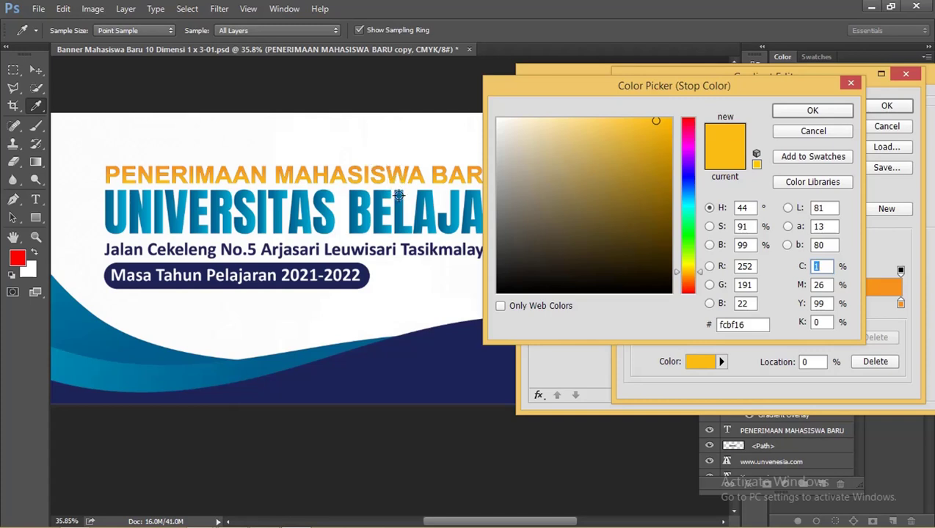
click(397, 194)
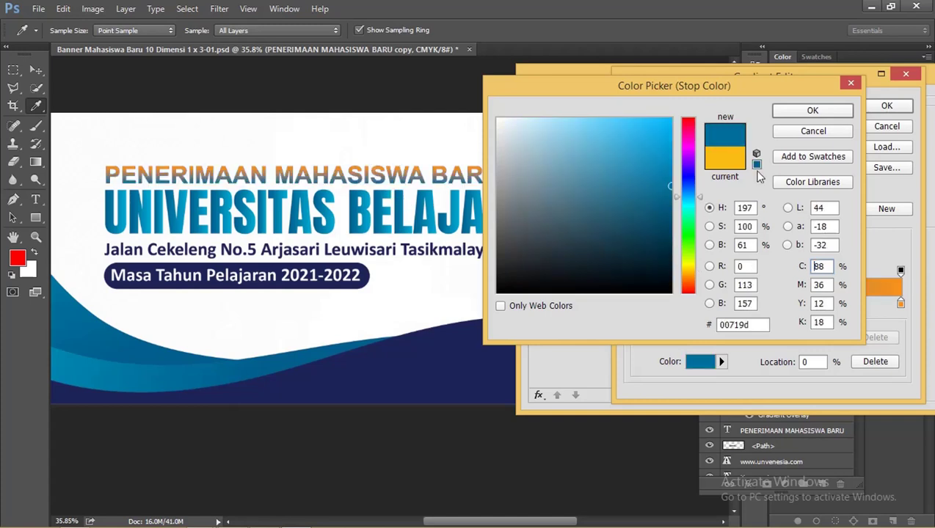
click(809, 111)
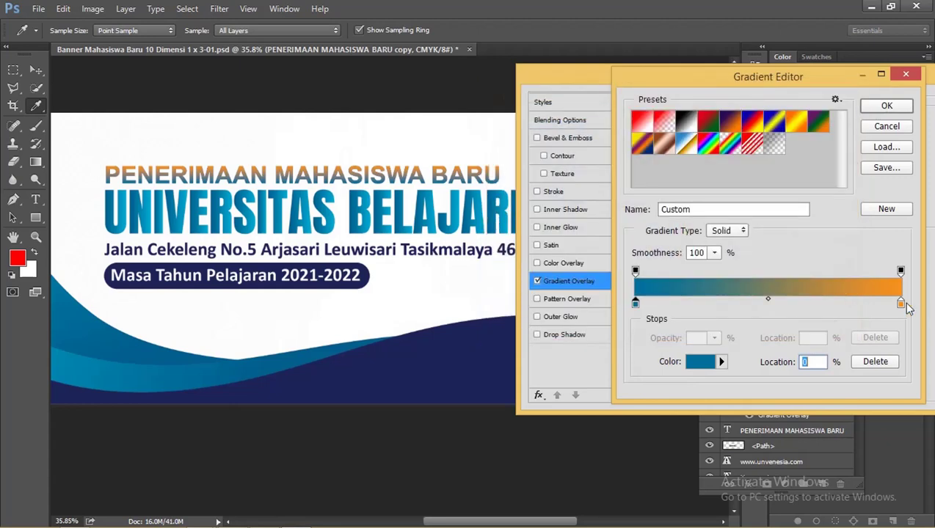
Set the gradient's right stop to blue 00a2ca, then brighten it to a lighter cyan
double_click(902, 303)
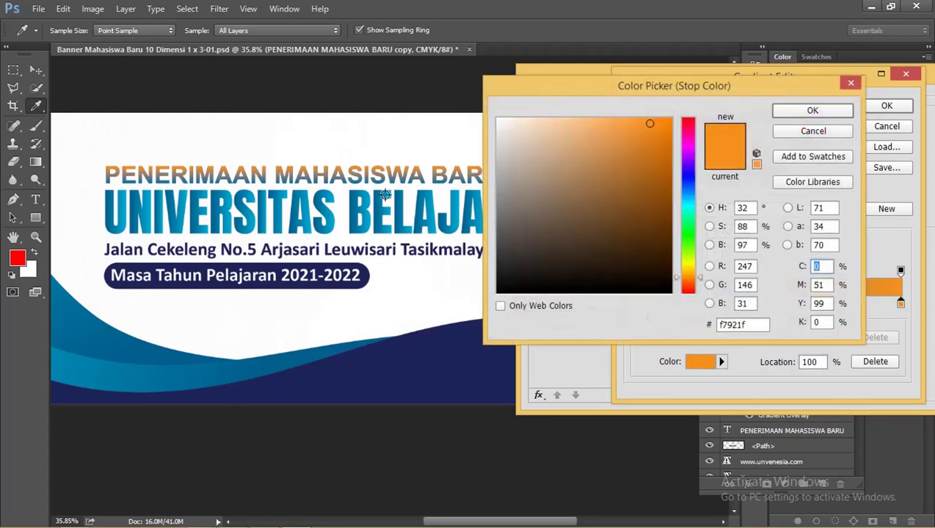
click(430, 228)
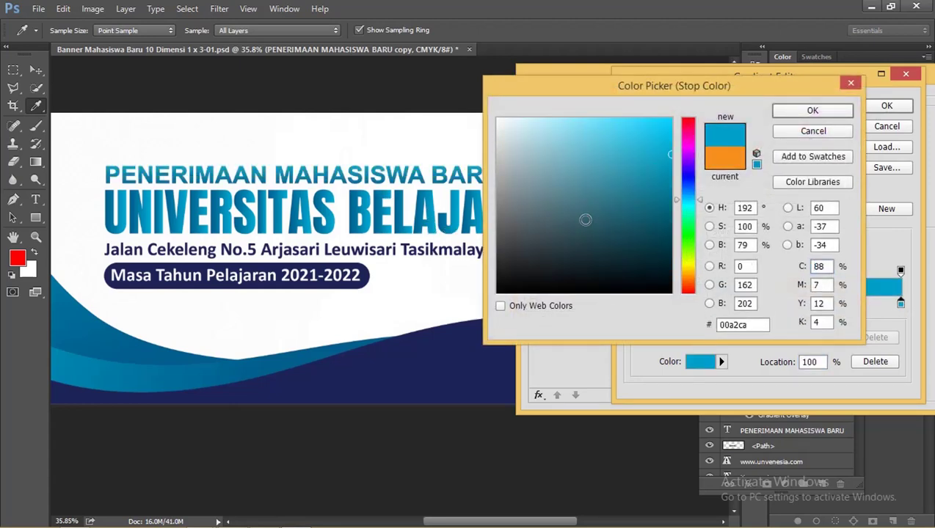
click(815, 111)
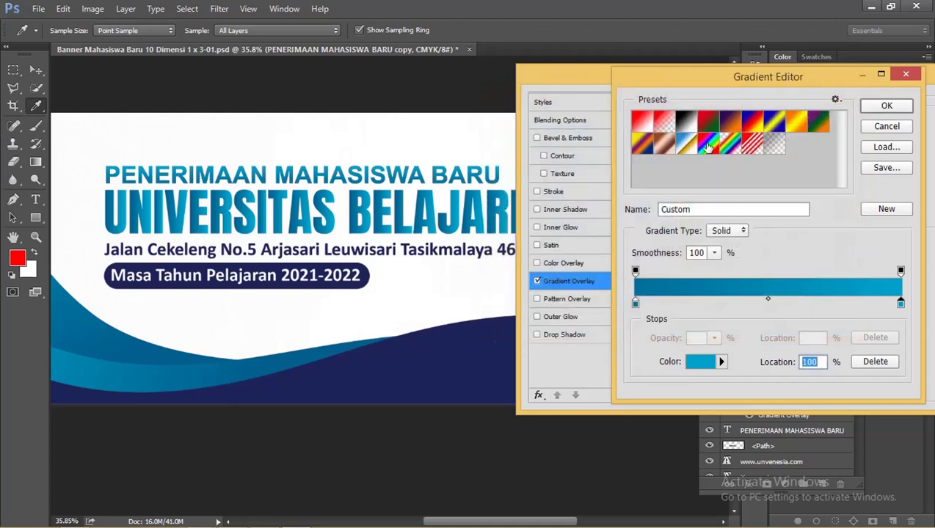
drag(686, 84, 603, 92)
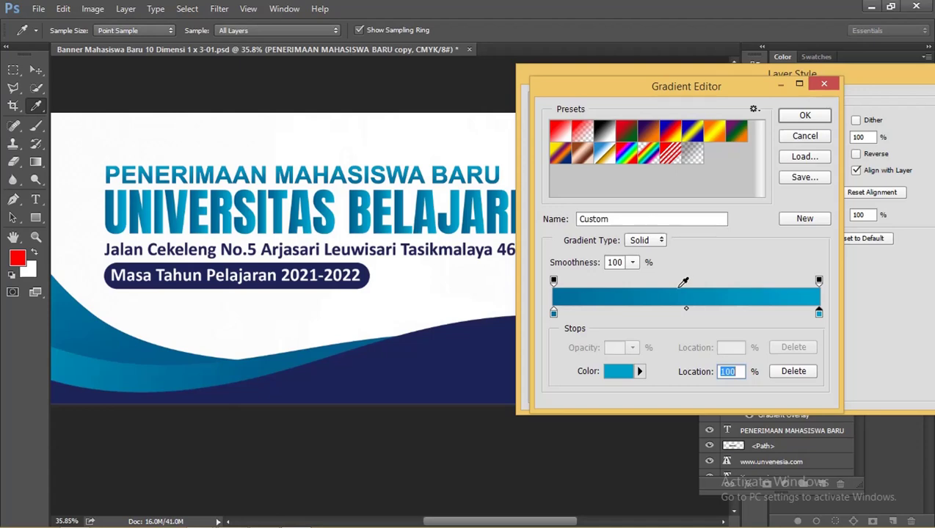
click(623, 375)
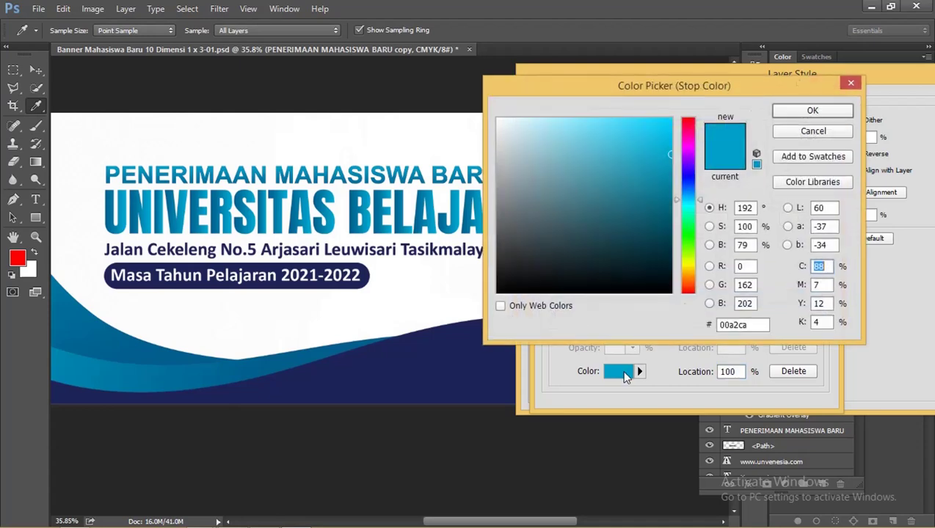
drag(670, 170, 671, 118)
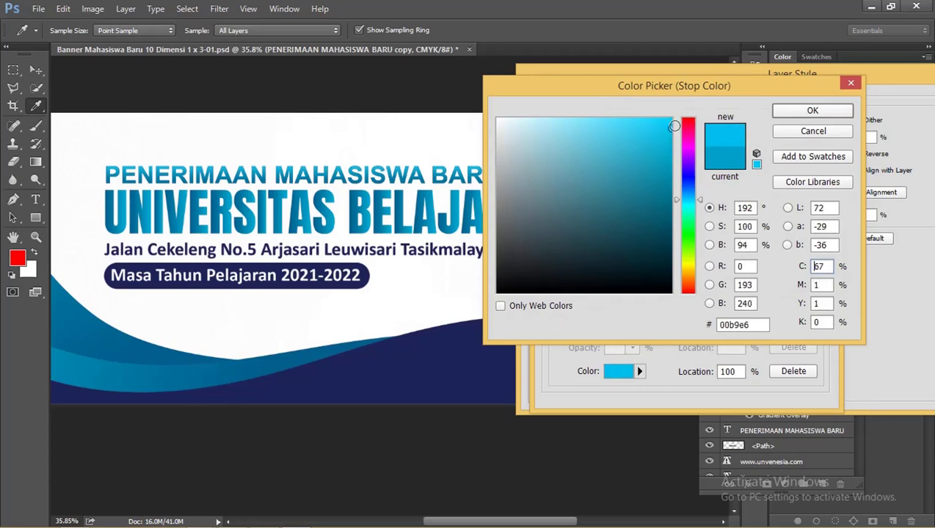
click(802, 115)
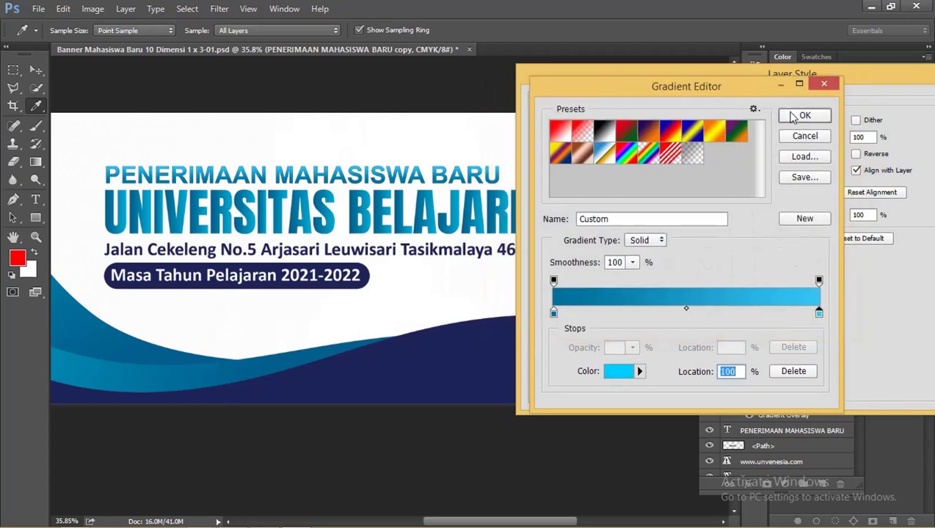
Apply the gradient overlay, hide the PENERIMAAN copy layer, and zoom out
click(807, 115)
drag(815, 83, 675, 87)
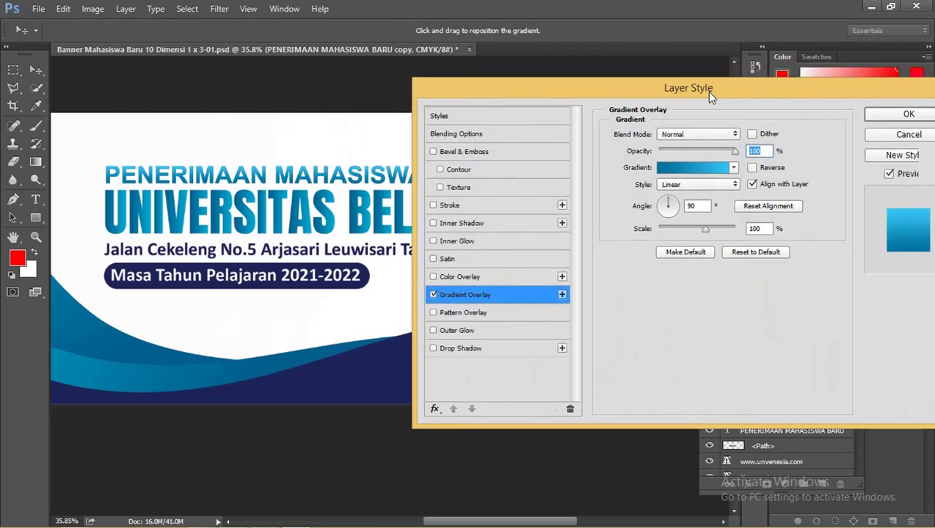
click(875, 116)
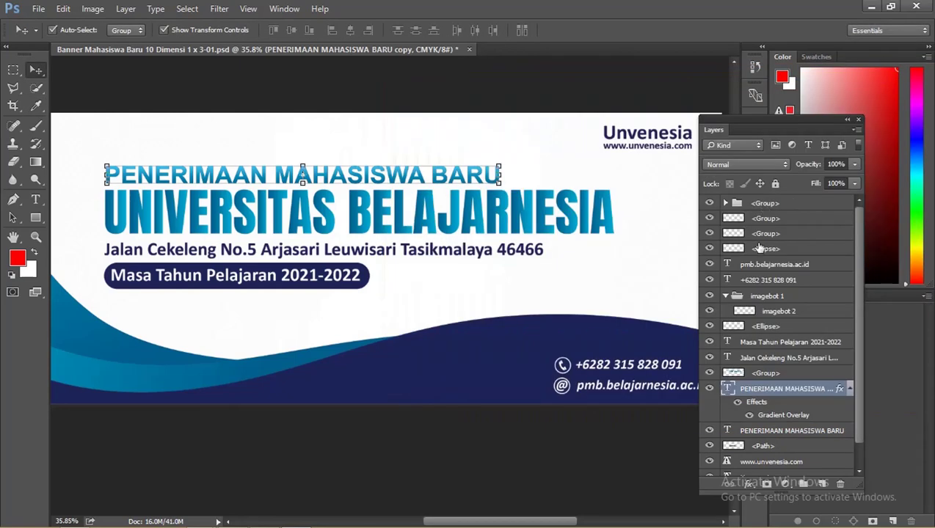
click(710, 389)
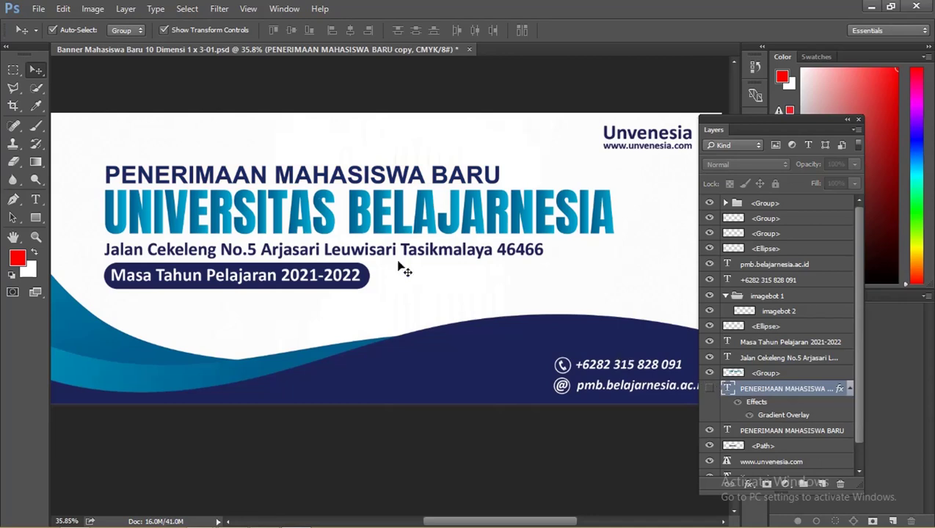
click(379, 94)
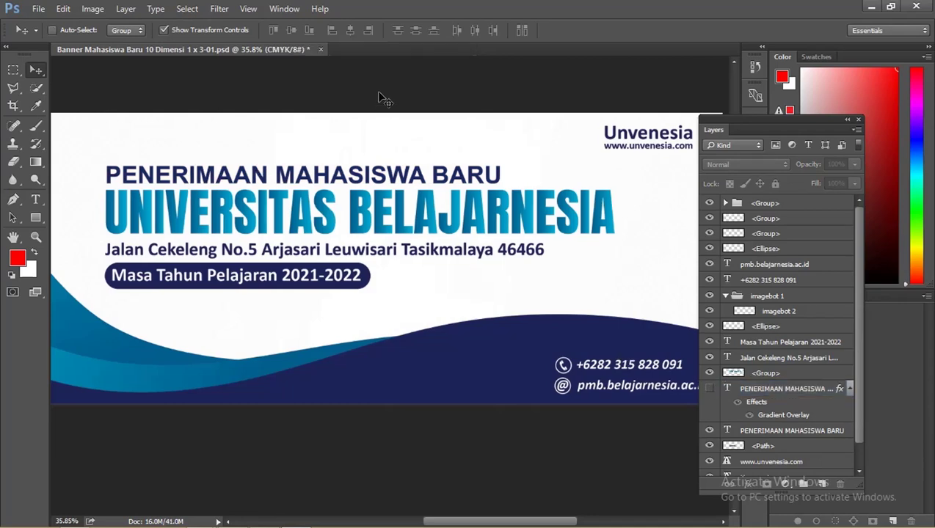
key(ctrl+minus)
key(ctrl+minus)
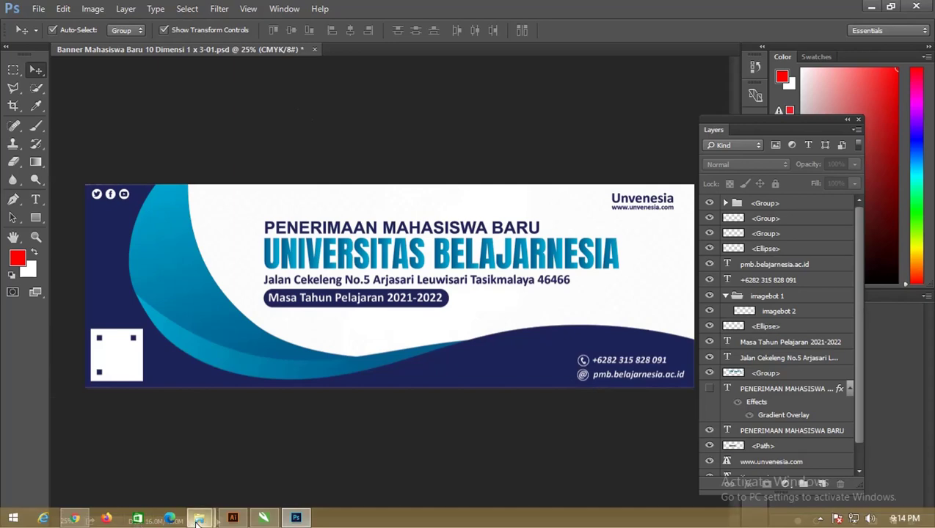
Drag Model siluet Png from the Pictures folder onto the Photoshop banner
click(199, 518)
click(287, 433)
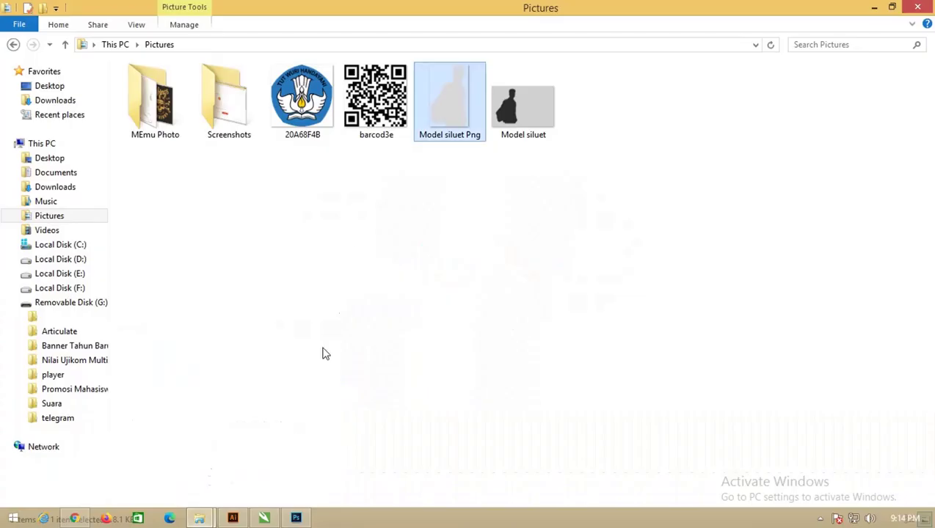
mouse_move(450, 121)
mouse_down()
mouse_move(453, 261)
mouse_move(320, 507)
mouse_move(455, 294)
mouse_up()
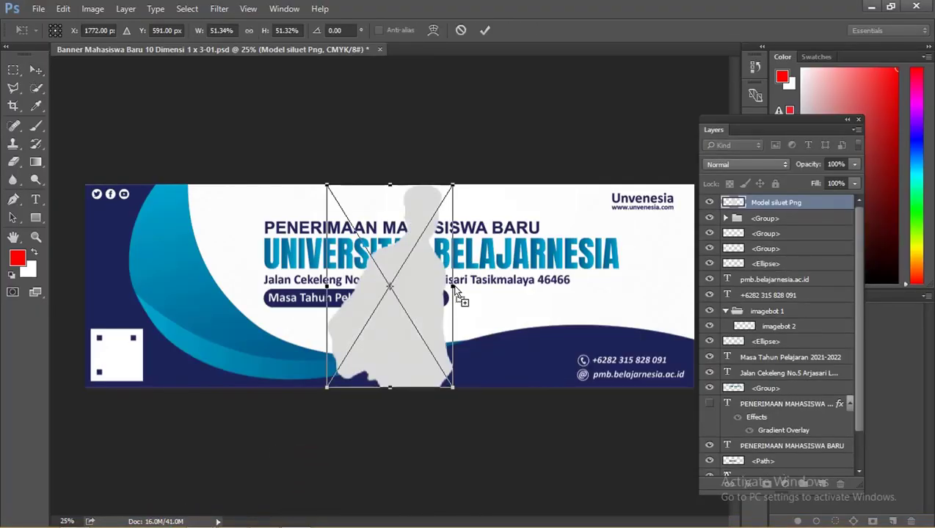
Commit the placed silhouette, move it to the banner's left, and drag its layer lower
key(Return)
drag(478, 293, 238, 276)
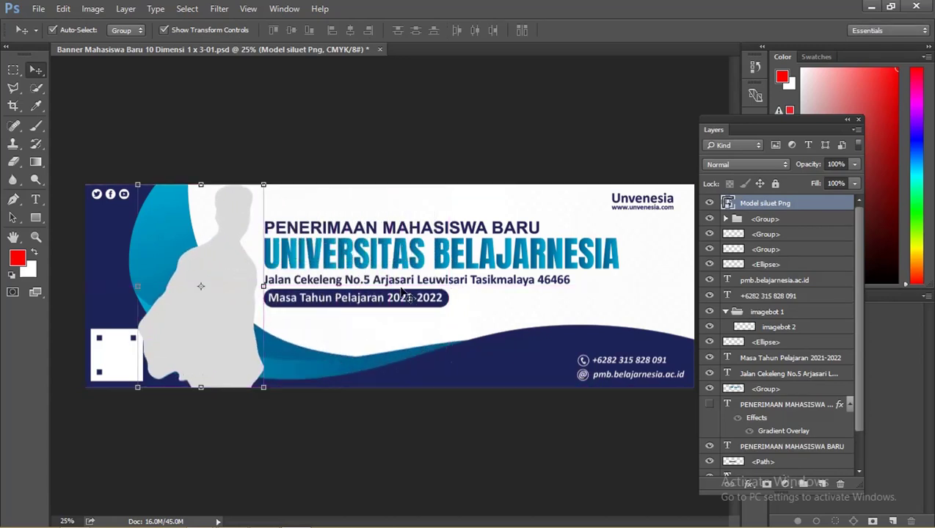
mouse_move(776, 212)
mouse_down()
mouse_move(793, 411)
mouse_move(792, 394)
mouse_up()
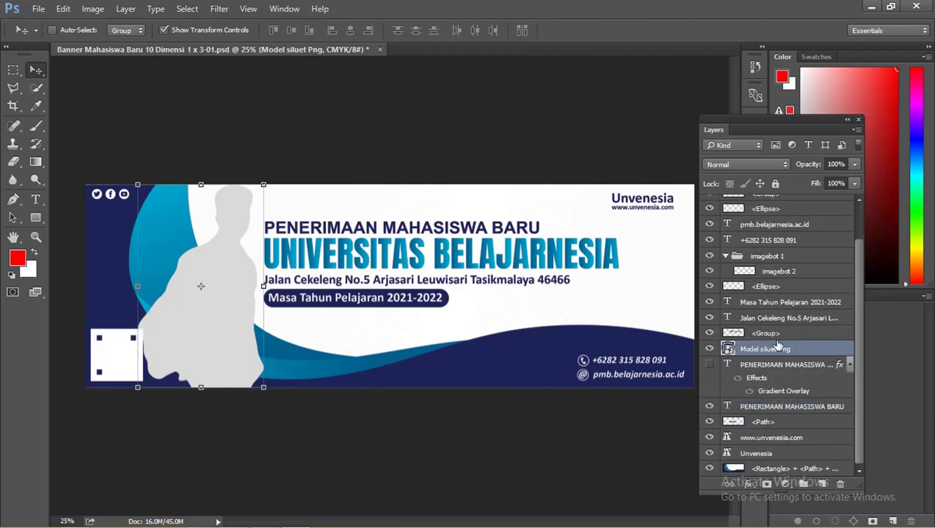
Settle the silhouette layer just above the background rectangle and scale it to about 42%
key(ctrl+bracketleft)
key(ctrl+bracketleft)
key(ctrl+bracketleft)
key(ctrl+bracketleft)
key(ctrl+bracketleft)
key(ctrl+bracketleft)
key(ctrl+bracketright)
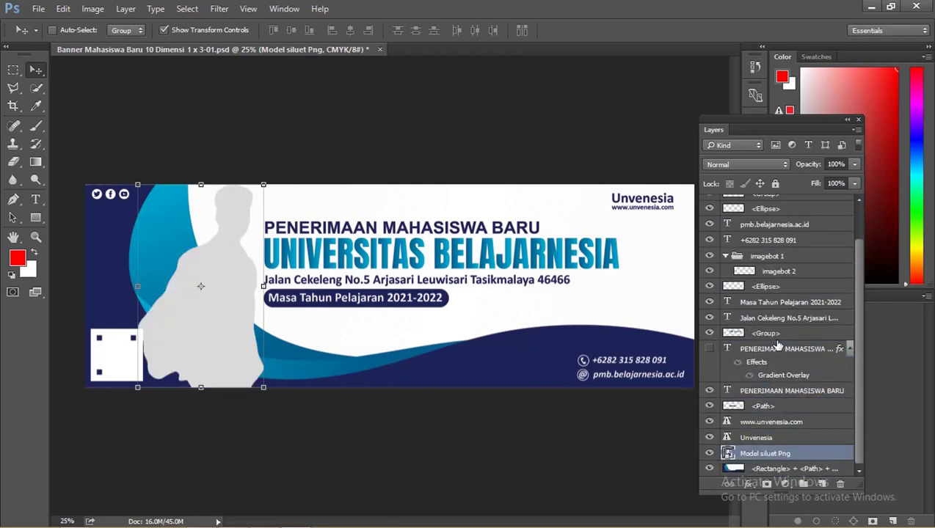
key(ctrl+bracketleft)
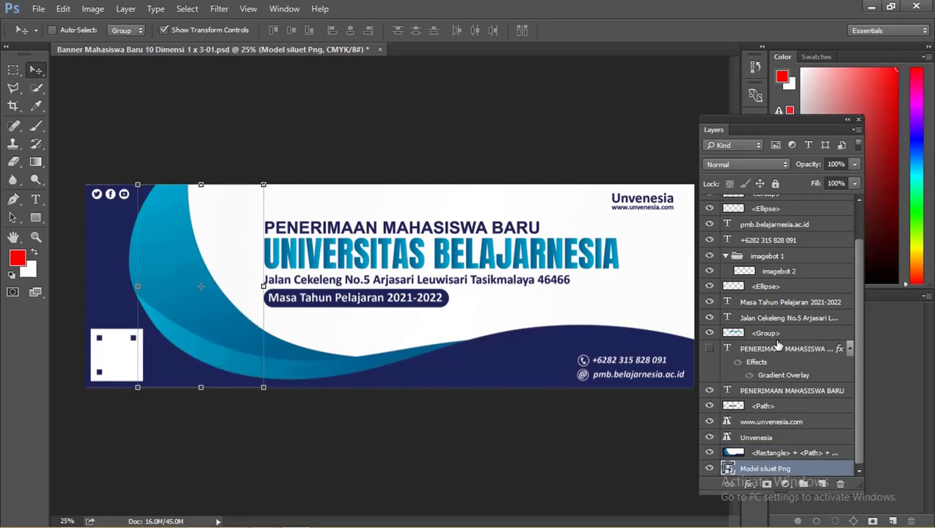
key(ctrl+bracketright)
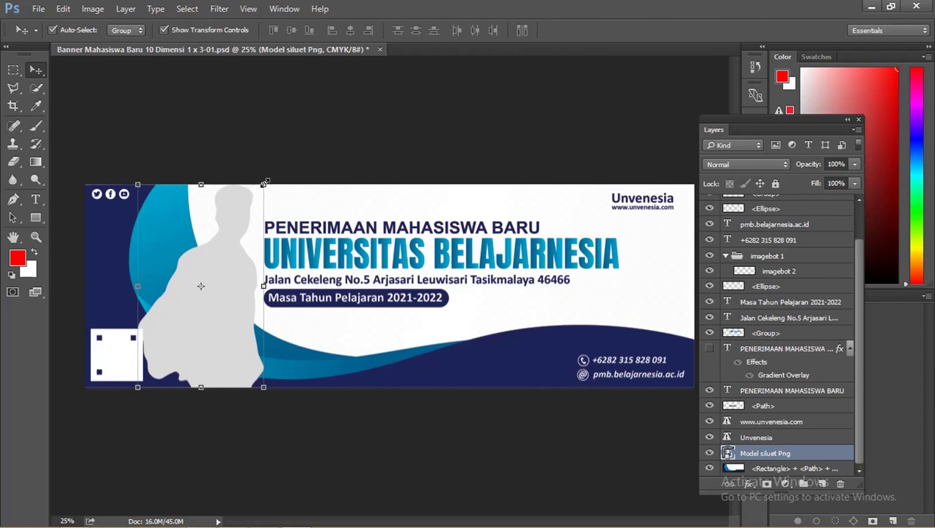
drag(265, 182, 254, 203)
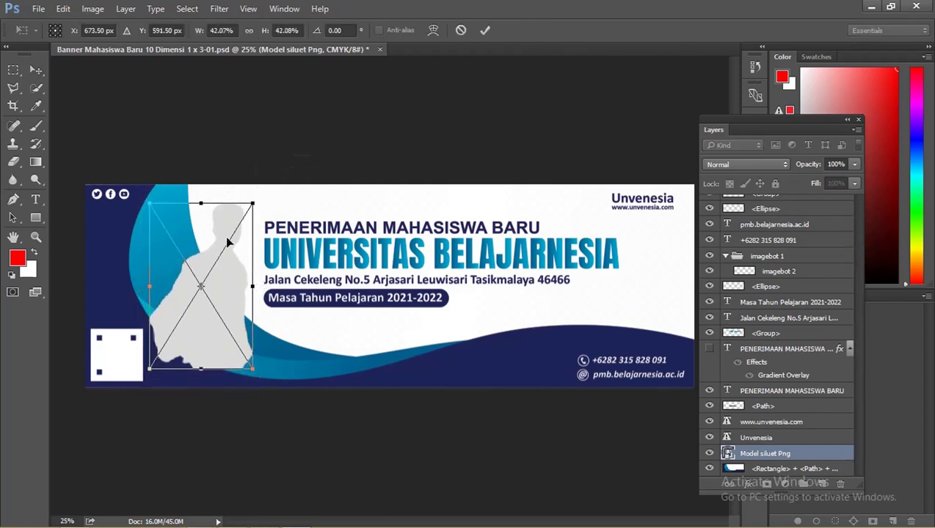
Nudge the scaled silhouette lower, commit the resize, and zoom to about 50%
drag(228, 242, 228, 256)
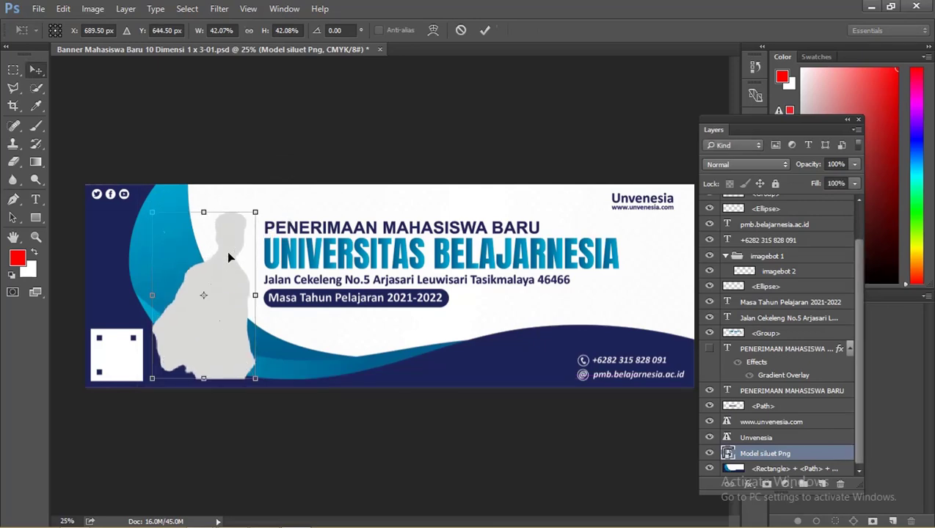
key(Return)
key(z)
drag(176, 293, 211, 296)
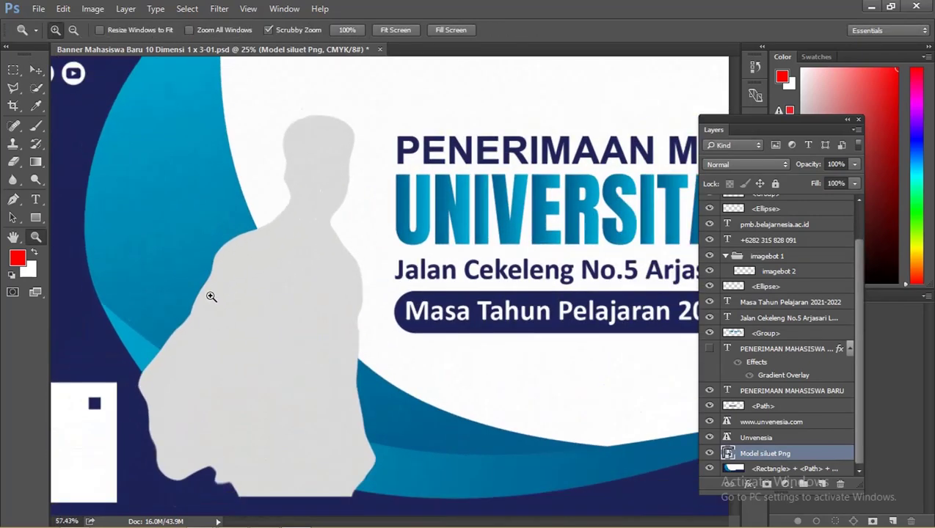
alt+click(211, 297)
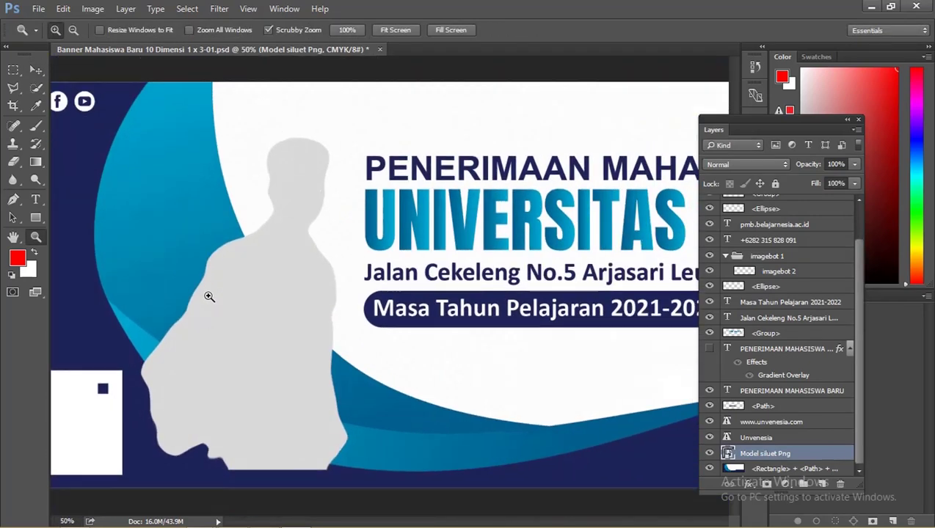
Briefly toggle the background shape's visibility, then hide the Model siluet Png layer
click(711, 470)
click(709, 470)
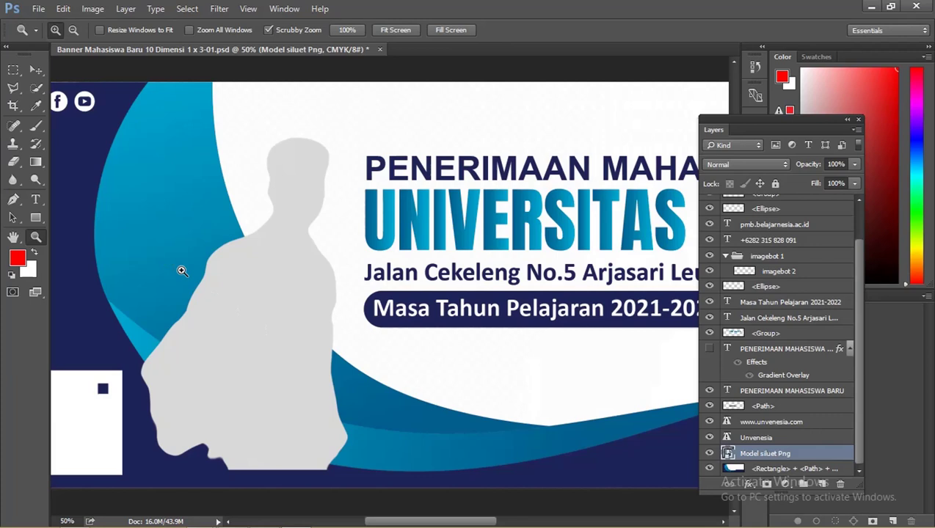
key(v)
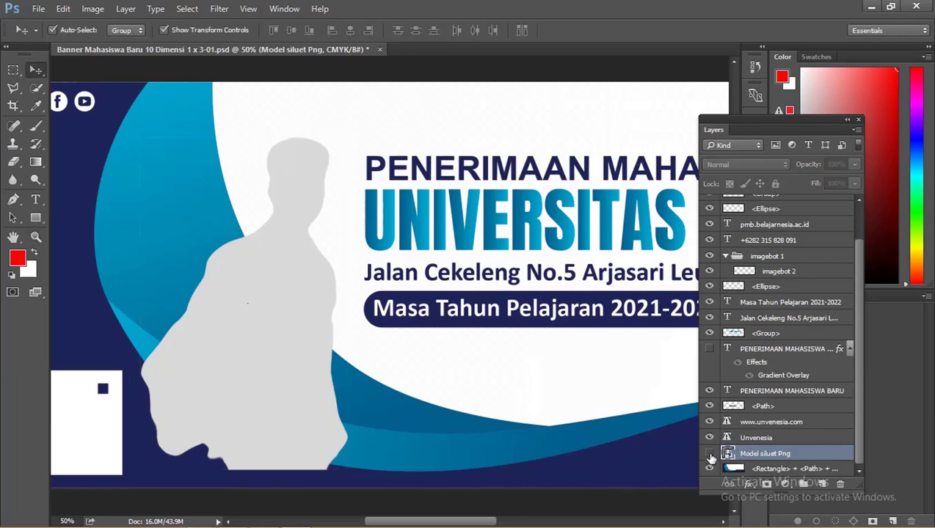
click(709, 453)
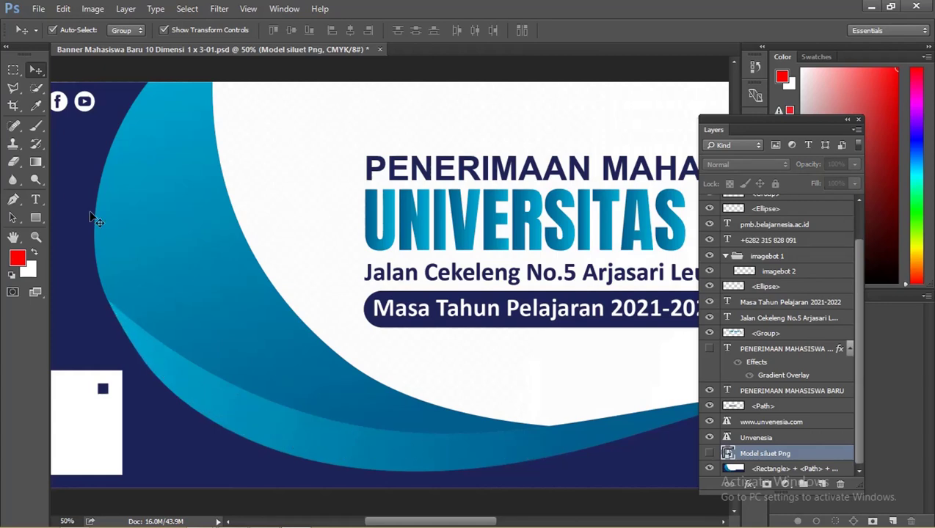
Quick-select the blue curved wave on the Rectangle layer
click(35, 88)
drag(178, 364, 567, 437)
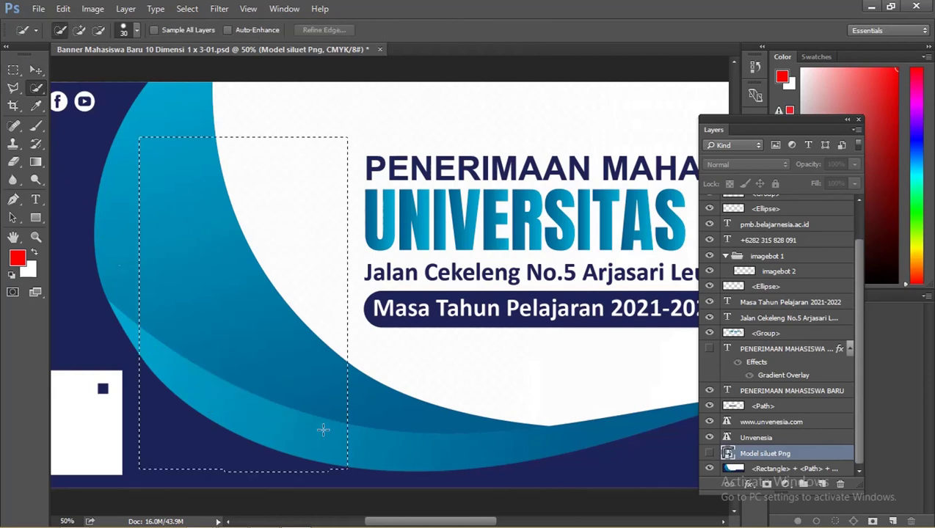
click(775, 470)
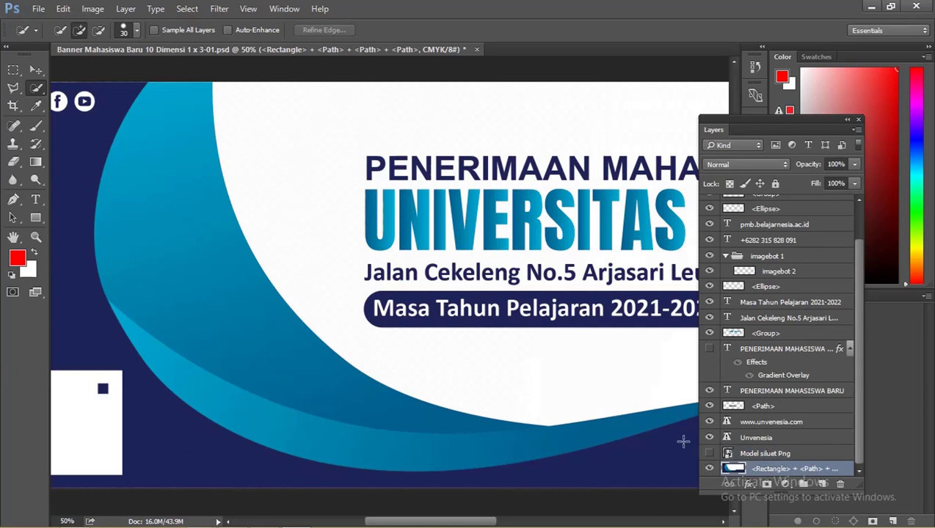
scroll(682, 440, down, 1)
drag(750, 493, 750, 509)
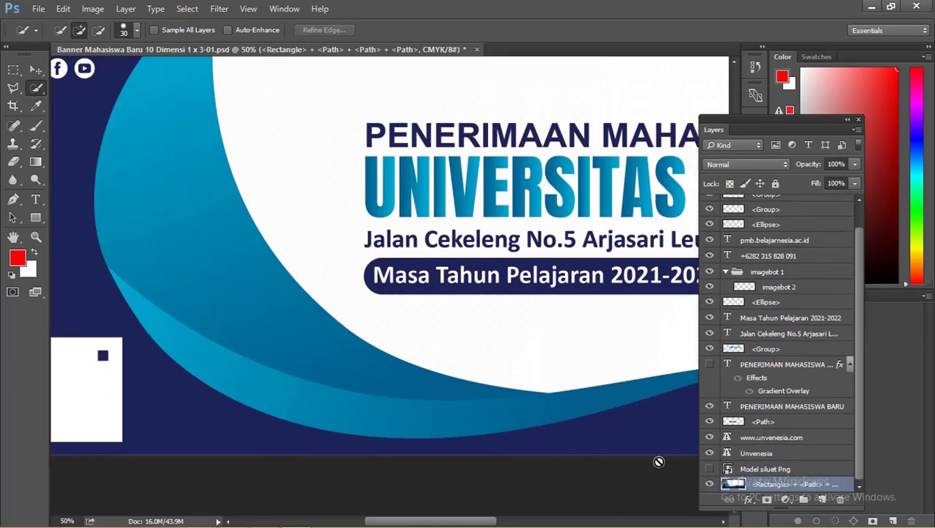
drag(185, 354, 424, 413)
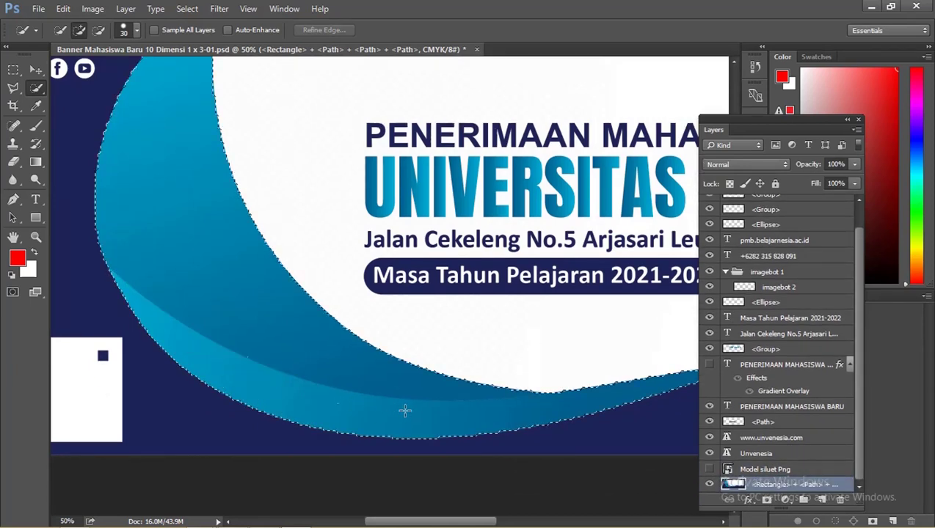
drag(151, 306, 528, 413)
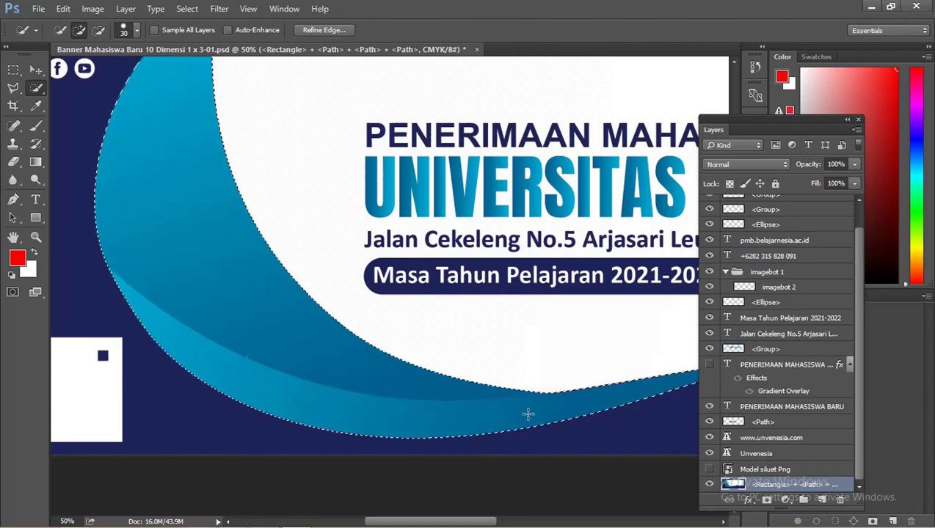
Show the Model siluet Png layer again, zoom out, and make it the active layer
click(709, 469)
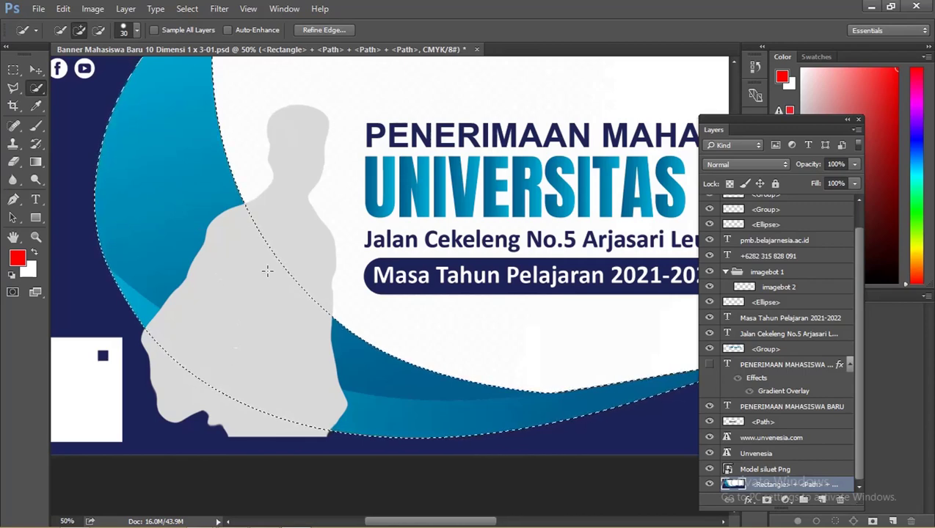
key(ctrl+minus)
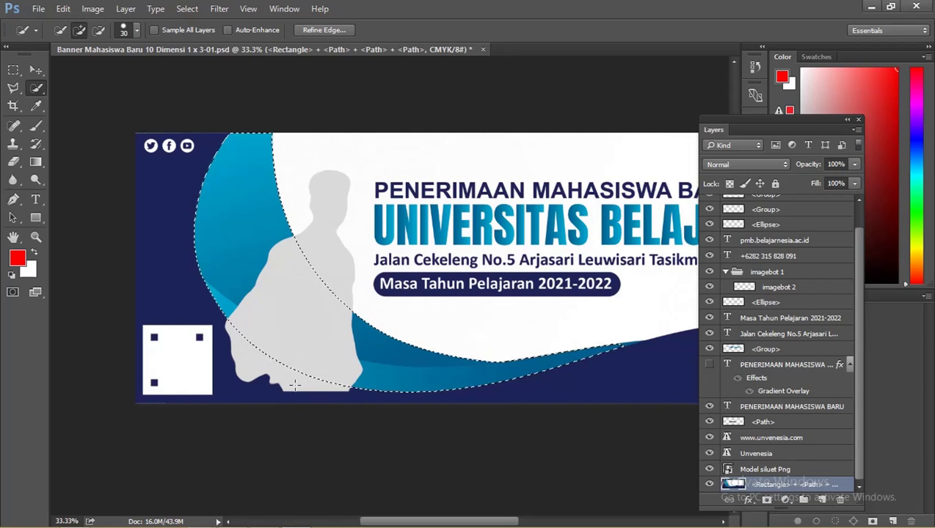
click(764, 470)
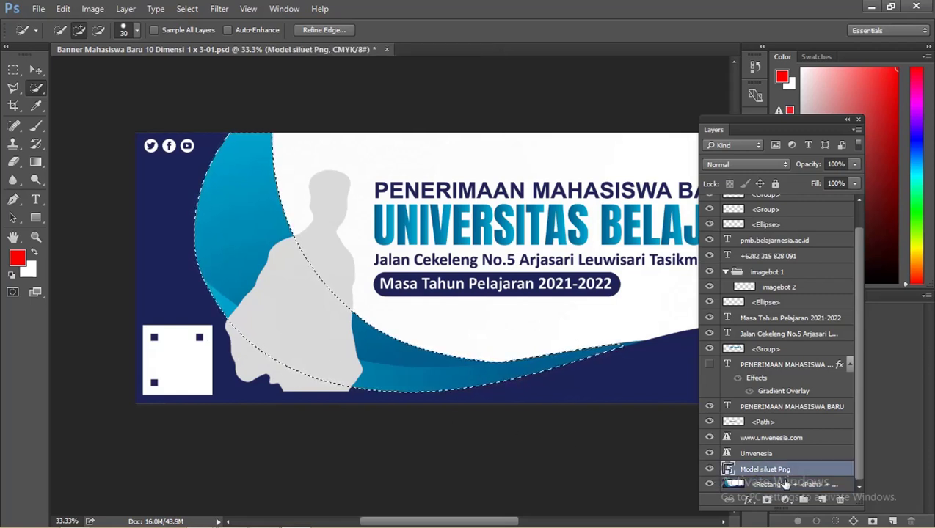
Use the Eraser on the silhouette and confirm rasterizing the Model siluet Png smart object
click(14, 163)
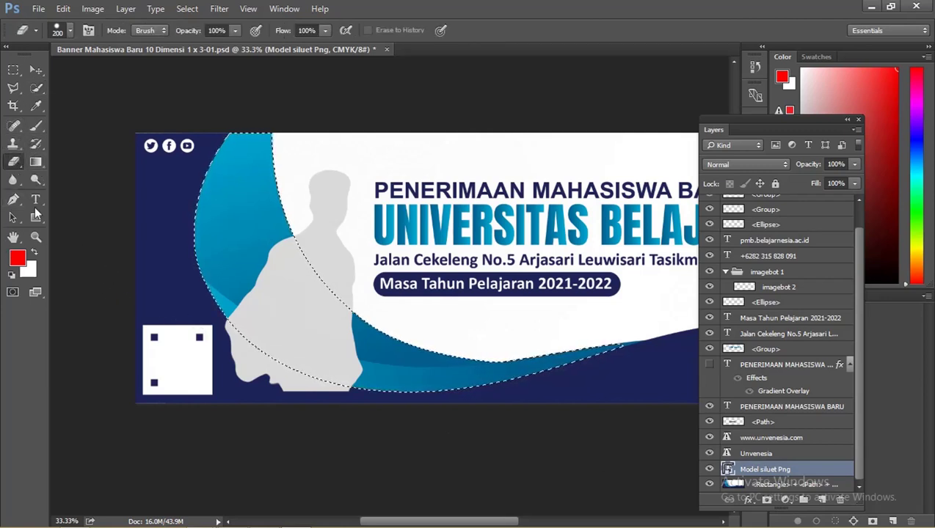
click(258, 363)
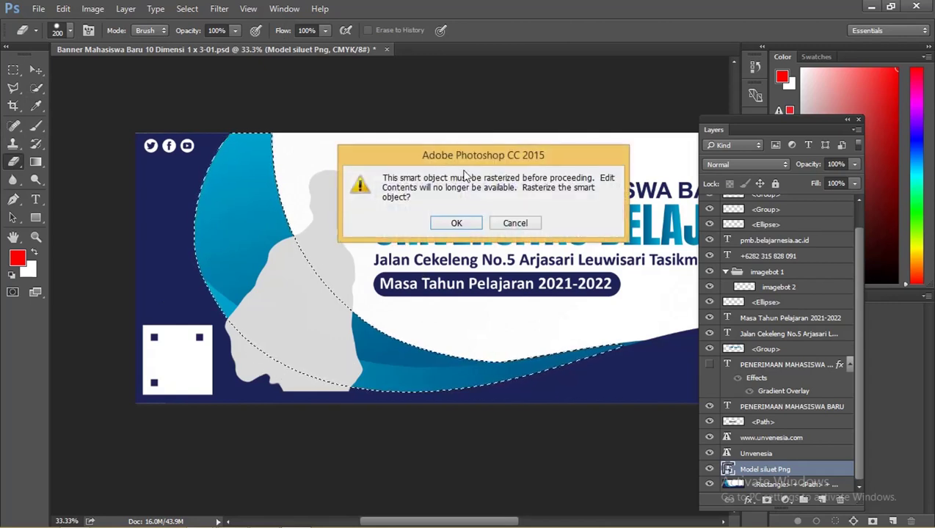
drag(462, 154, 411, 154)
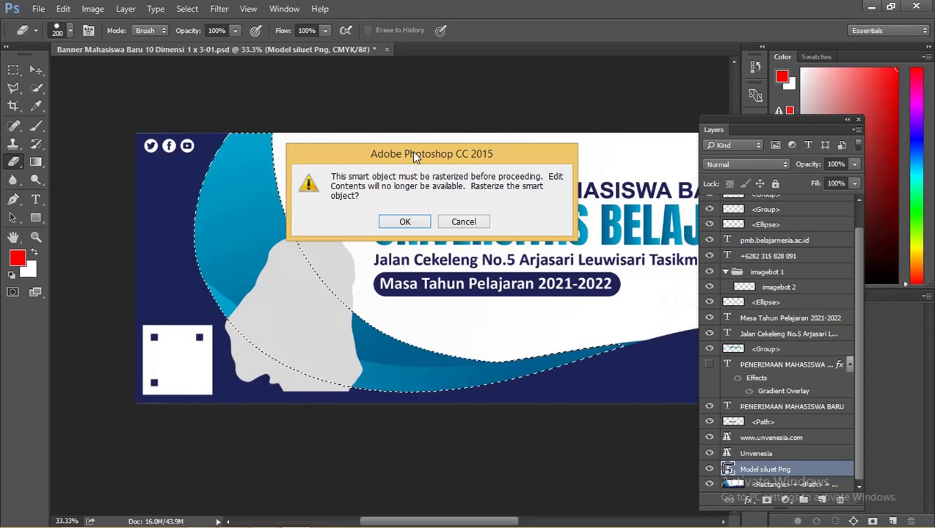
drag(413, 155, 399, 159)
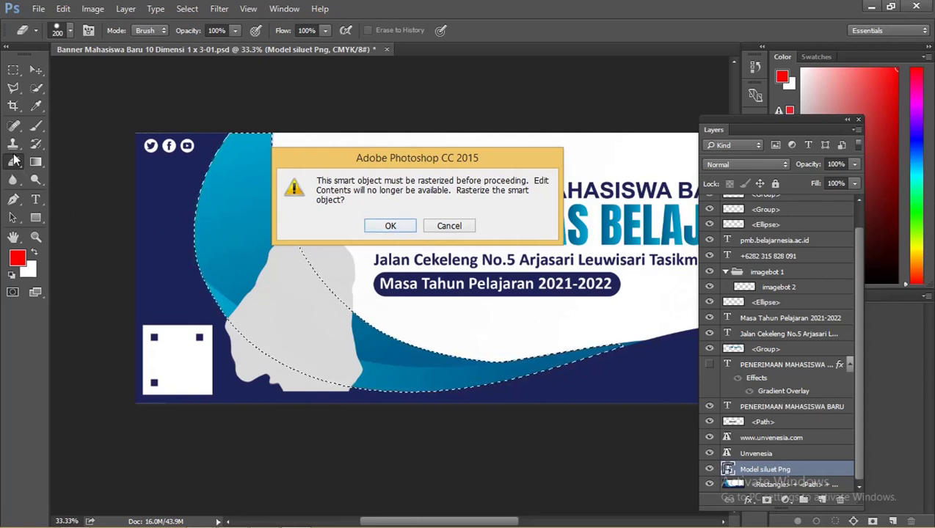
drag(410, 165, 403, 163)
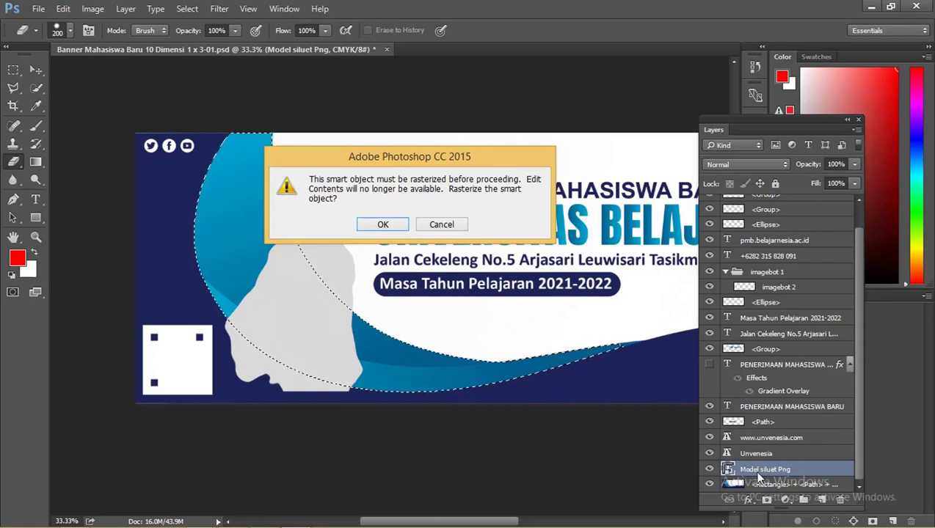
click(385, 225)
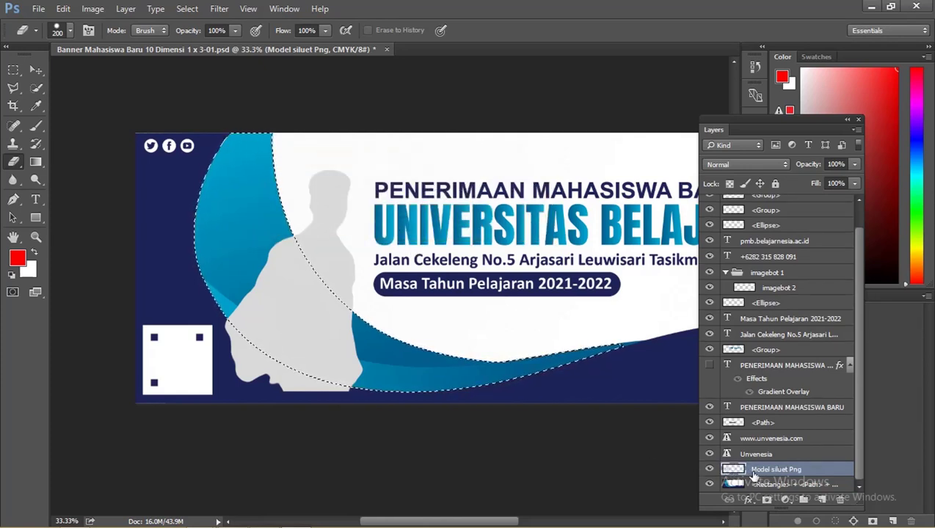
Try erasing inside the wave, then revert via History to the post-rasterize state
drag(334, 363, 188, 255)
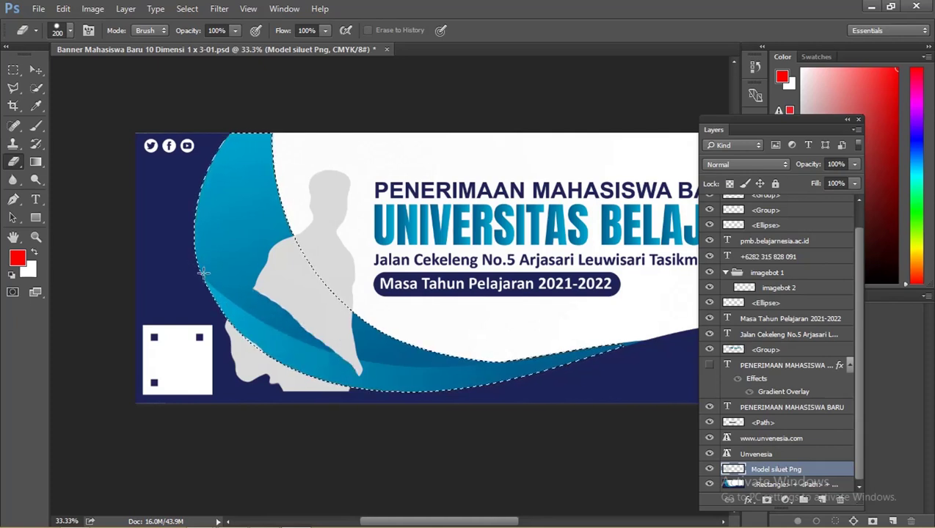
key(ctrl+z)
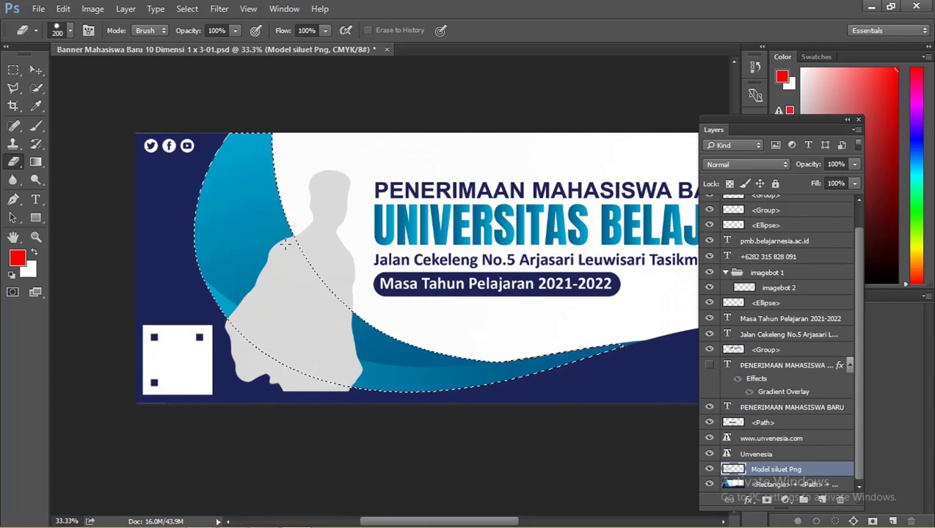
mouse_move(367, 352)
mouse_down()
mouse_move(188, 223)
mouse_move(294, 309)
mouse_up()
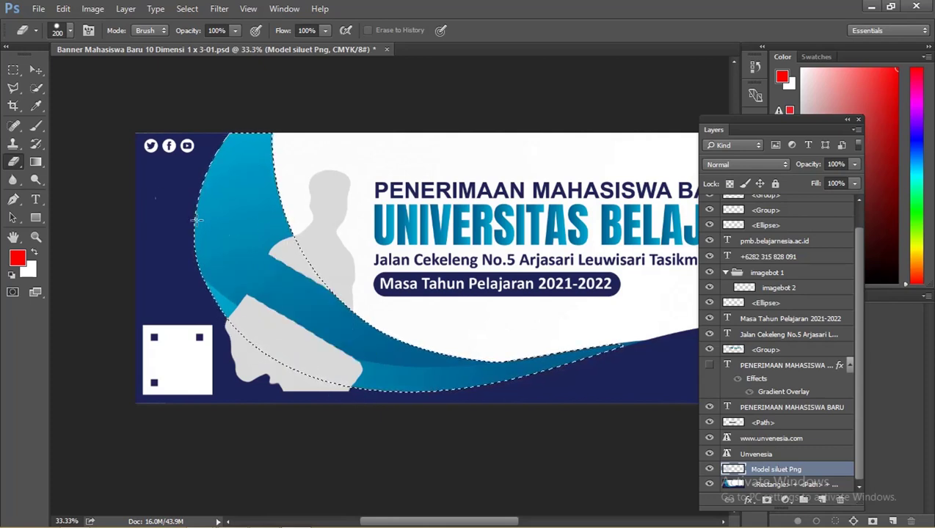
drag(266, 242, 463, 400)
key(ctrl+z)
key(ctrl+z)
key(ctrl+z)
click(756, 67)
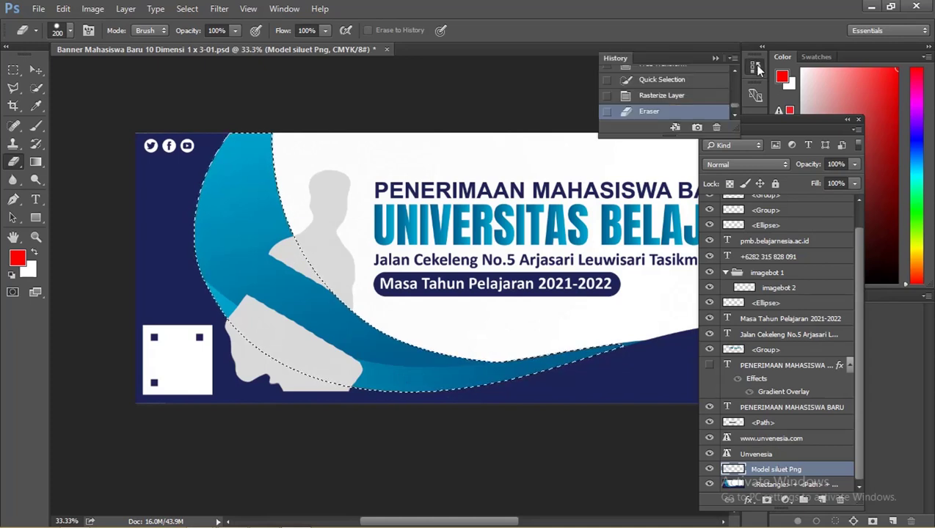
click(655, 100)
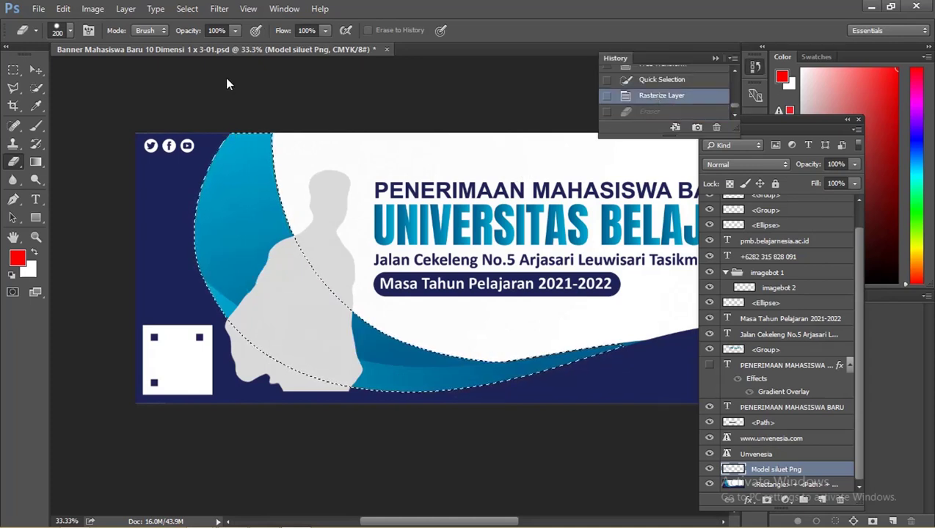
Invert the selection and erase the silhouette's lower part so it tucks behind the wave
click(187, 8)
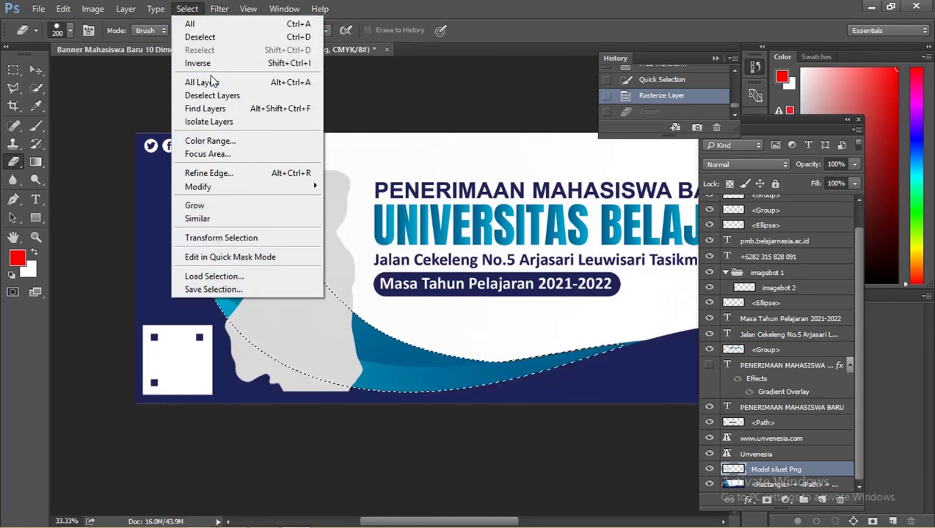
click(209, 62)
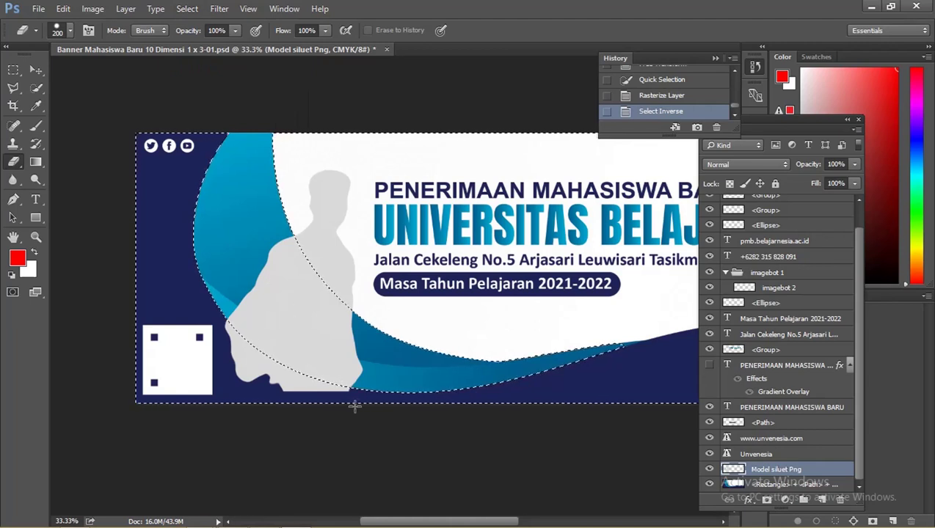
drag(290, 378, 246, 345)
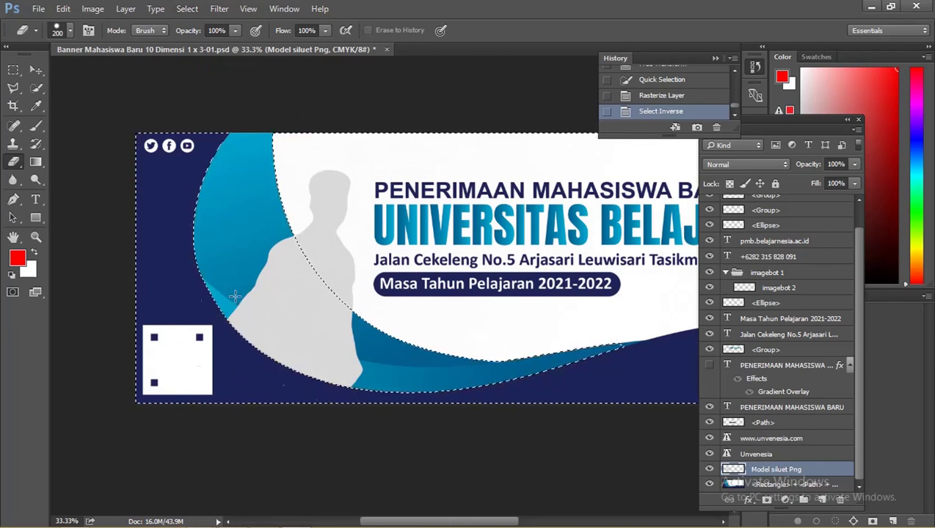
drag(235, 296, 242, 312)
key(ctrl+d)
key(z)
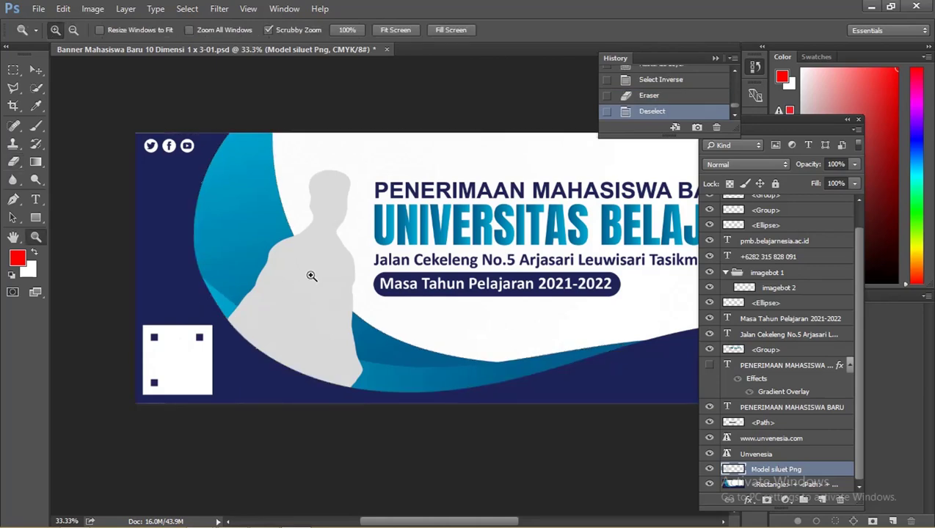
key(ctrl+minus)
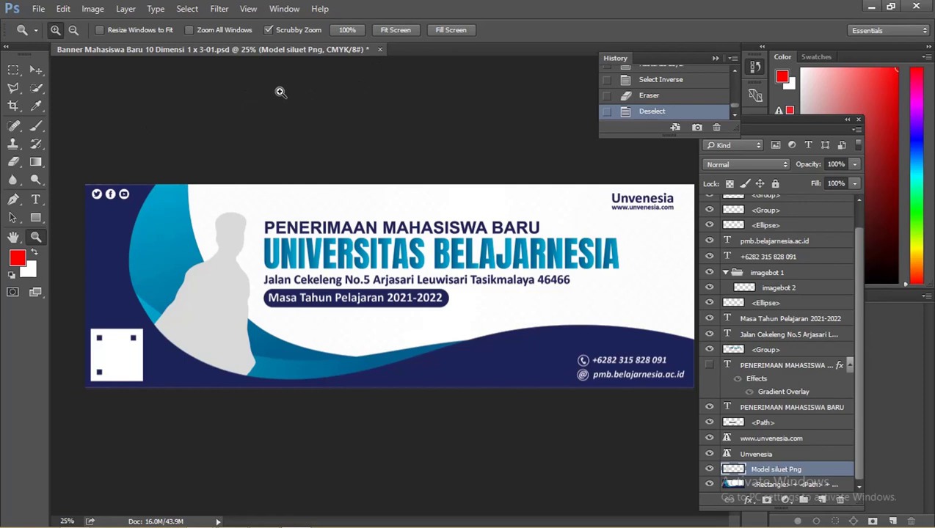
key(alt+Tab)
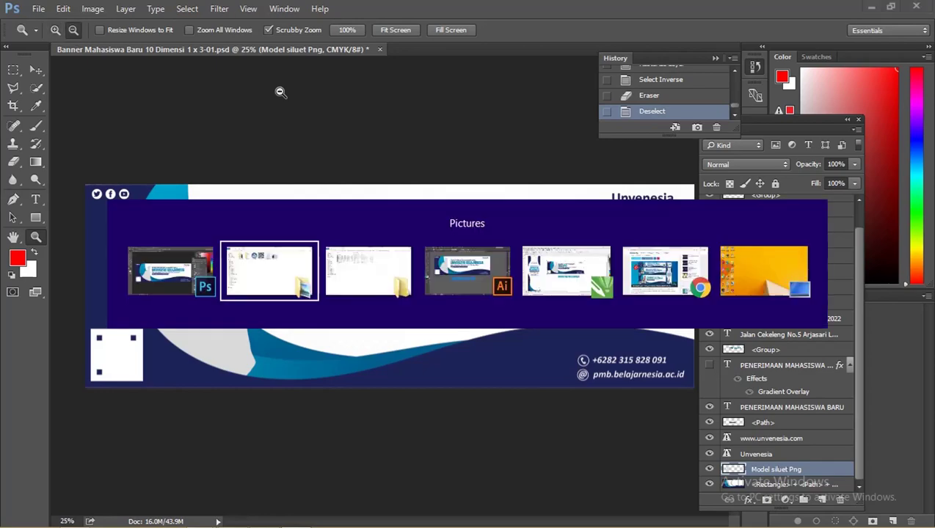
Switch to Chrome and flip between the templatekita and hafshaaja banner tabs
key(alt+Tab)
key(alt+Tab)
key(alt+Tab)
key(alt+Tab)
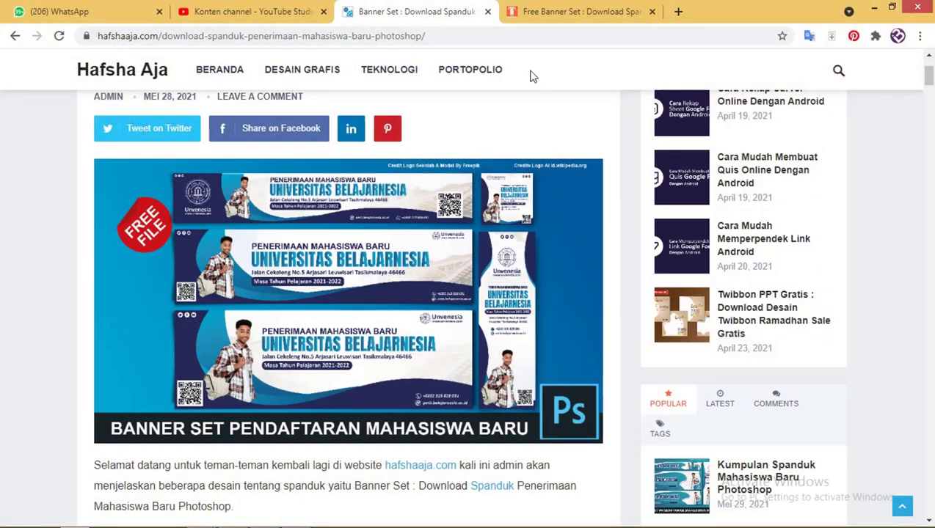
scroll(930, 80, down, 1)
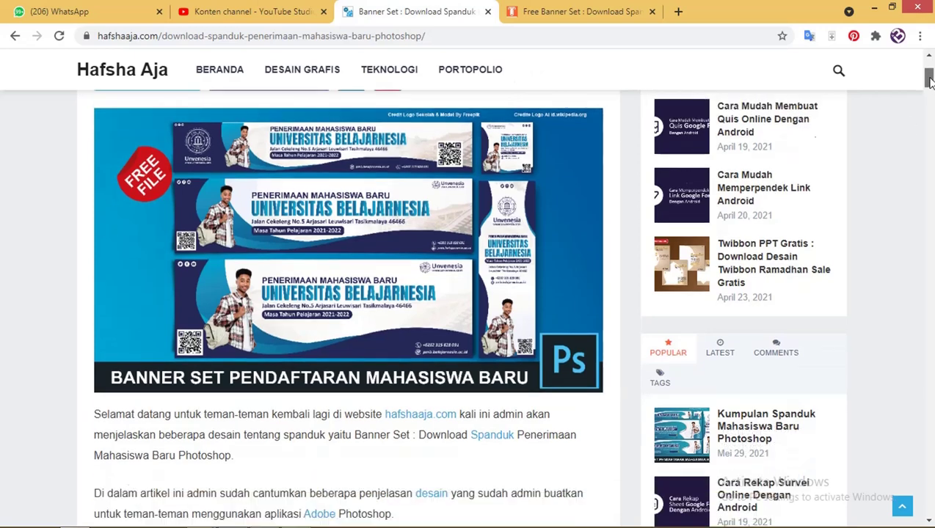
scroll(880, 88, up, 2)
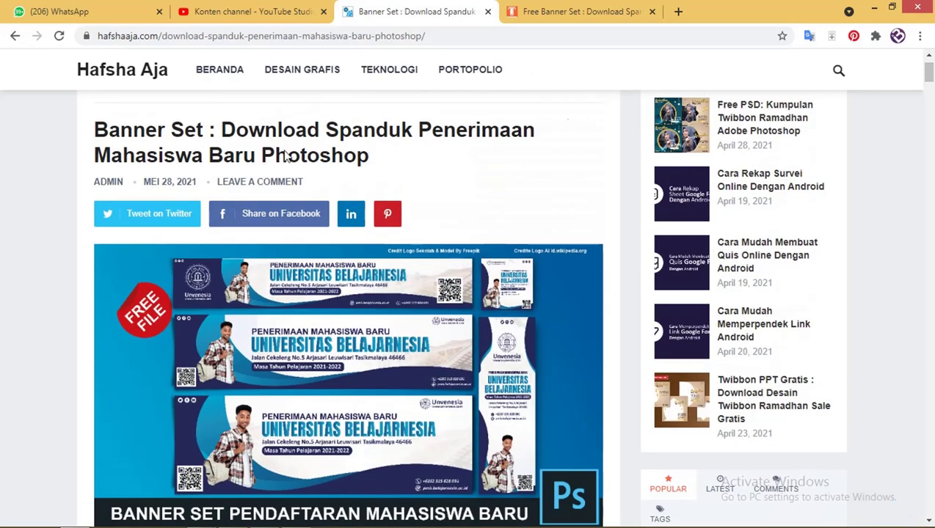
key(ctrl+Tab)
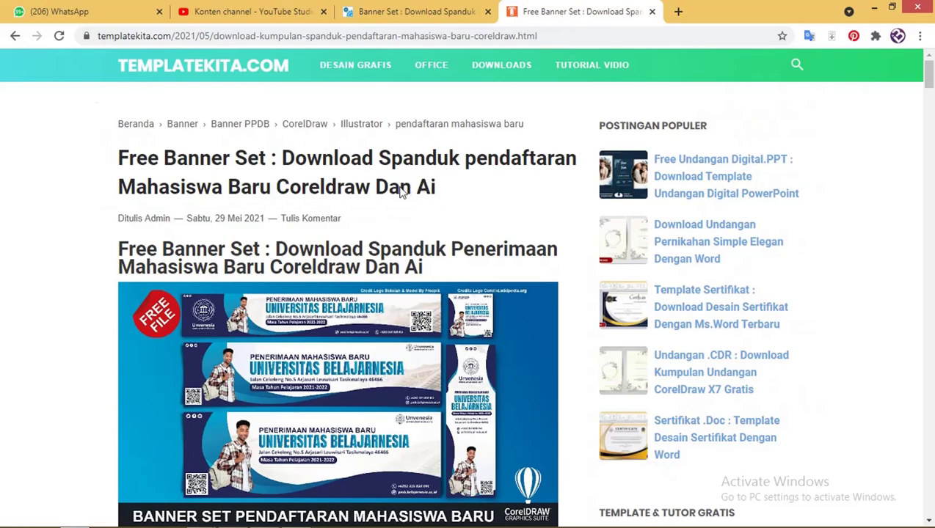
key(ctrl+shift+Tab)
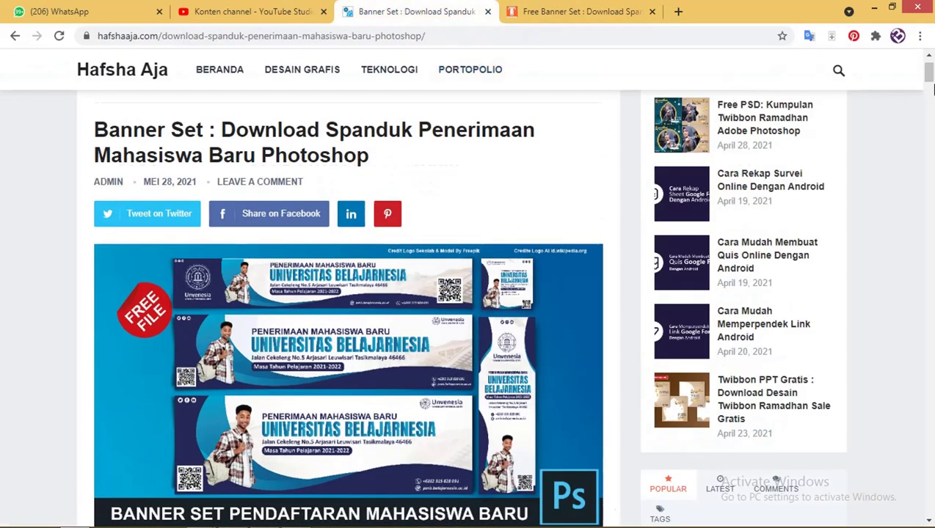
Scroll the hafshaaja banner article down to the Download File Banner .PSD button
drag(929, 87, 929, 127)
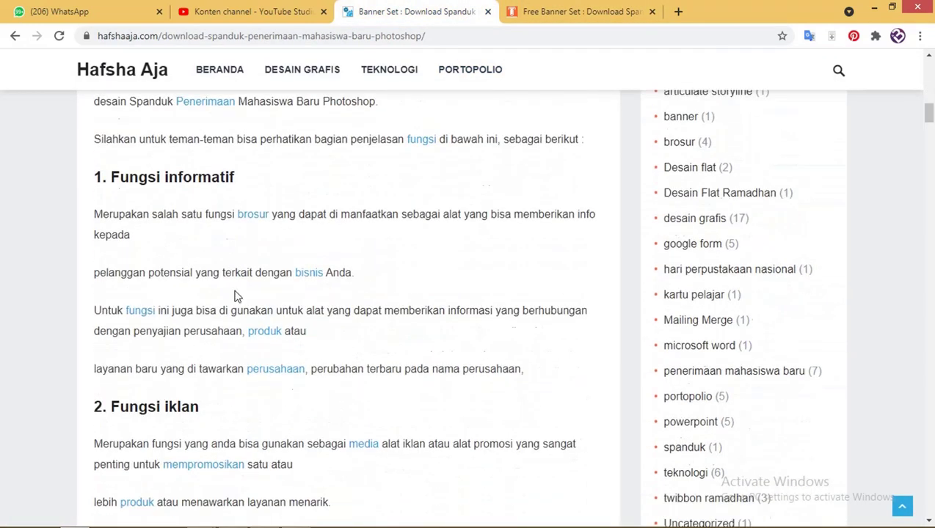
mouse_move(930, 114)
mouse_down()
mouse_move(923, 245)
mouse_move(925, 206)
mouse_up()
scroll(263, 342, down, 3)
scroll(265, 296, down, 5)
scroll(266, 296, down, 3)
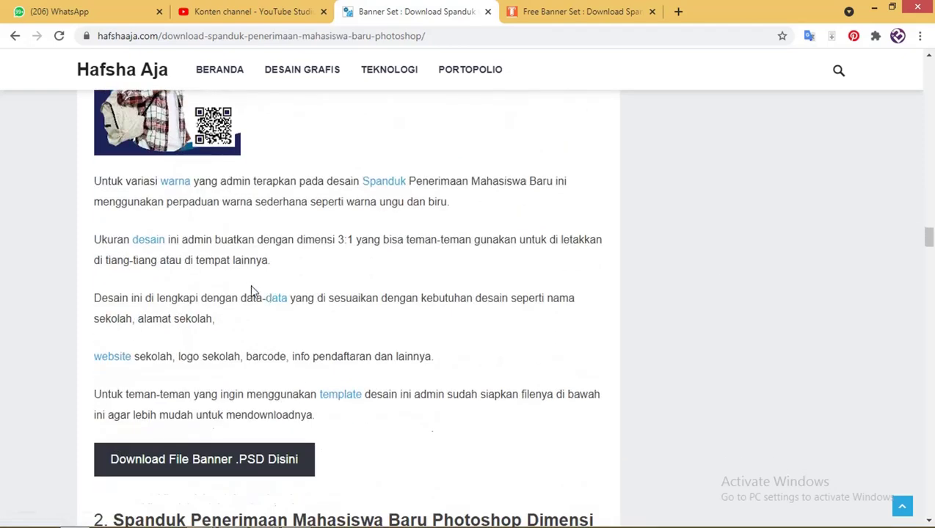
scroll(219, 296, down, 3)
scroll(224, 319, down, 3)
scroll(286, 322, down, 2)
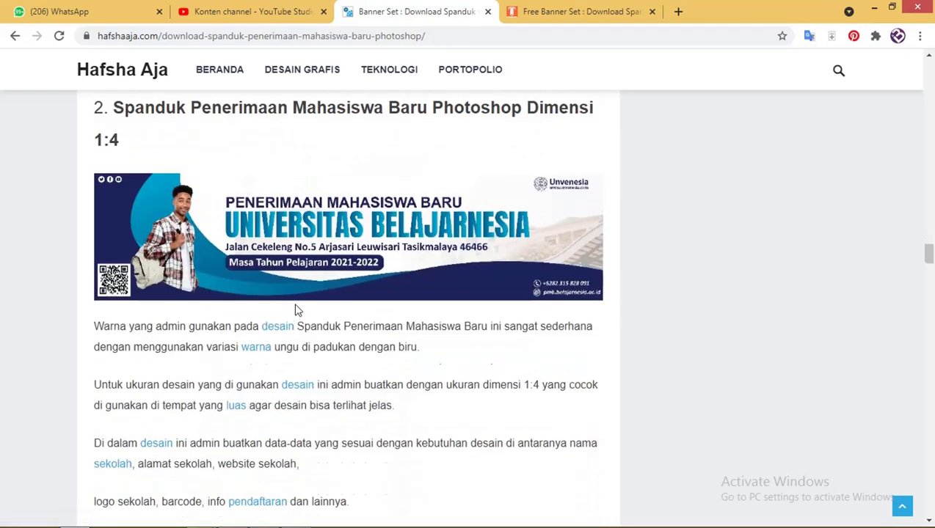
scroll(297, 309, down, 2)
scroll(308, 195, up, 3)
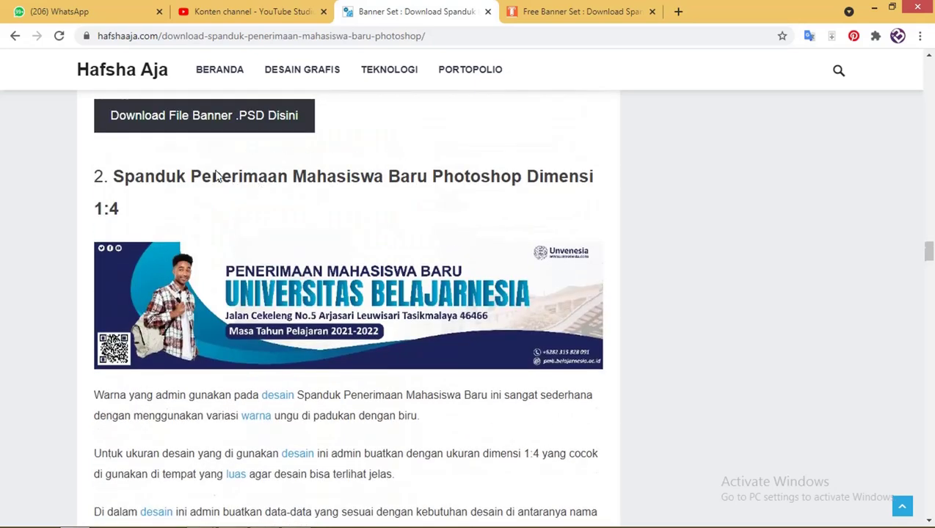
Open the Download File Banner .PSD Disini link, then close the Google Drive page
click(217, 119)
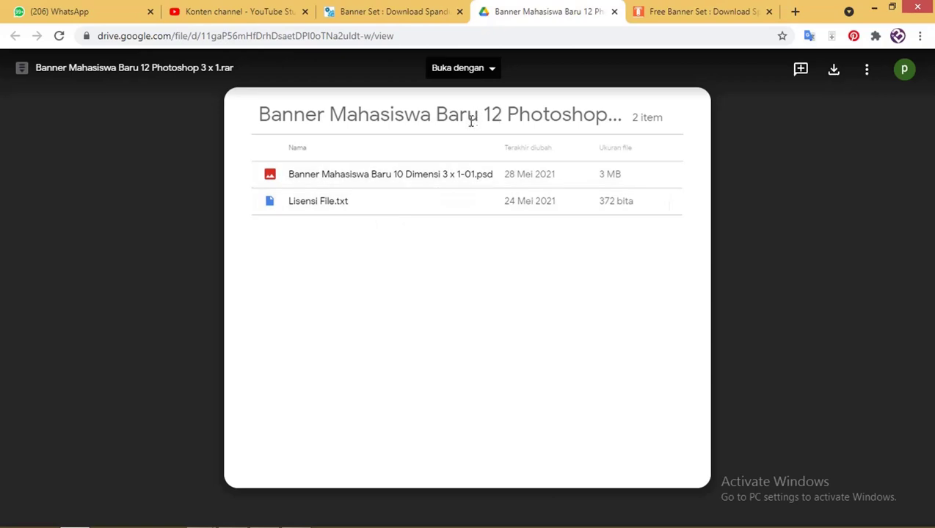
click(614, 11)
click(554, 10)
Scroll templatekita to the Dimensi 1:3 section and open its Link Download File Spanduk
scroll(307, 247, down, 10)
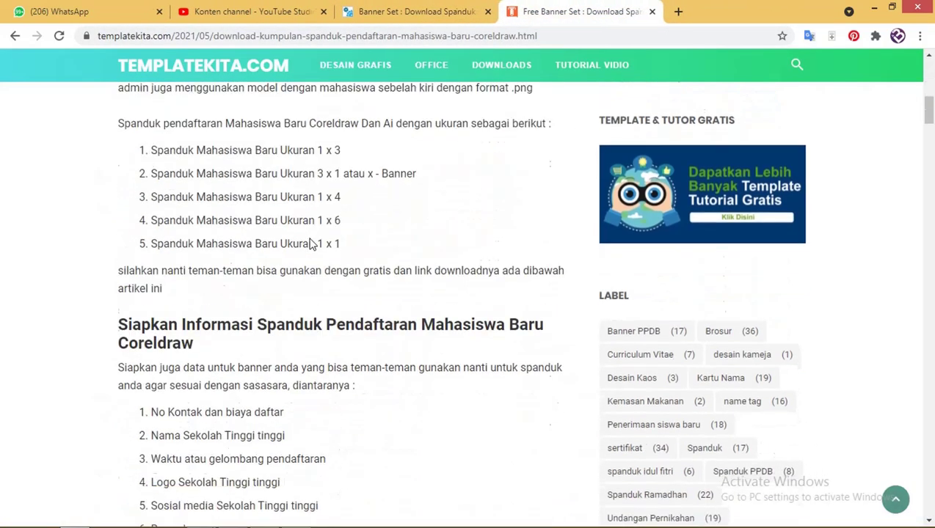
scroll(313, 243, down, 5)
scroll(345, 240, down, 5)
scroll(348, 240, down, 5)
scroll(349, 242, down, 5)
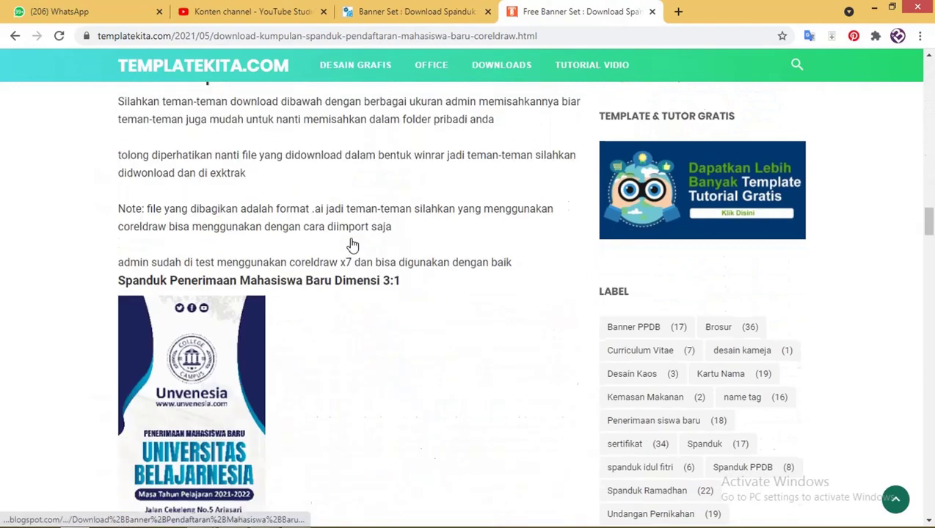
scroll(350, 243, down, 5)
scroll(351, 242, down, 5)
scroll(351, 242, down, 5)
scroll(351, 241, down, 3)
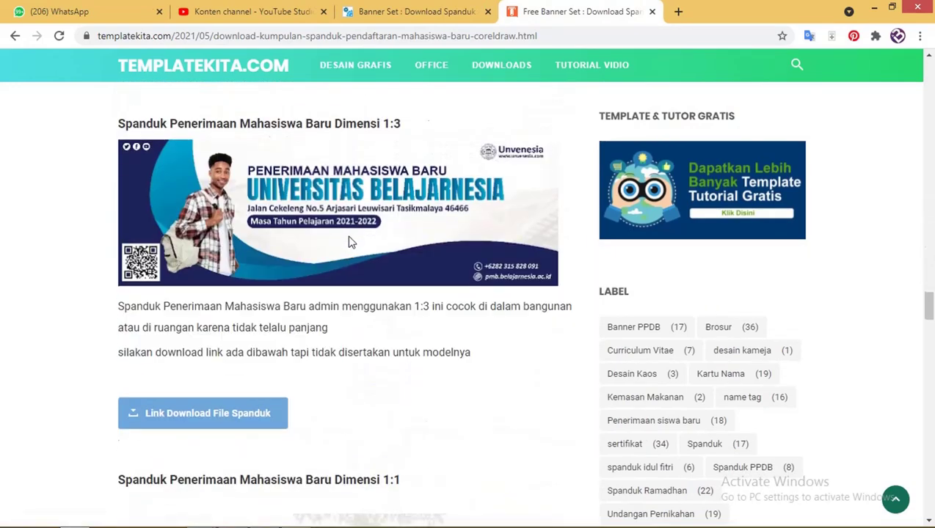
scroll(308, 228, down, 3)
click(225, 215)
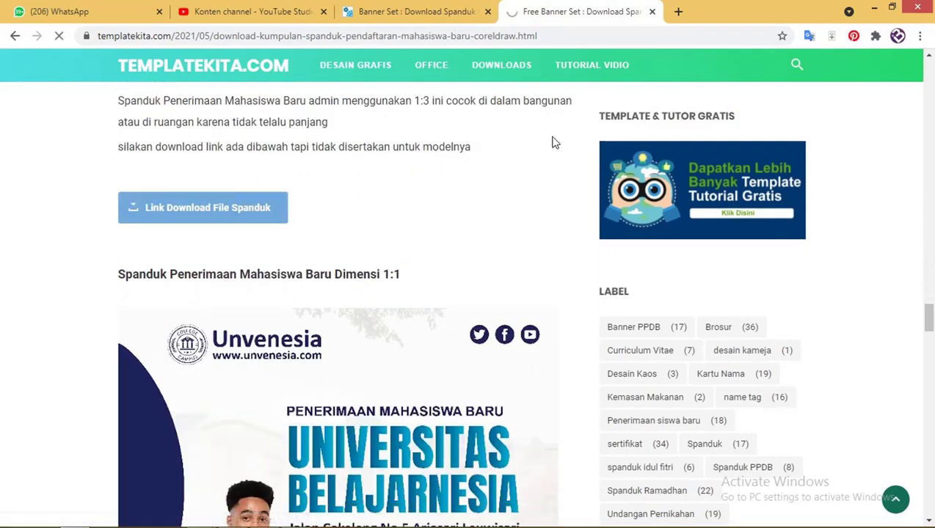